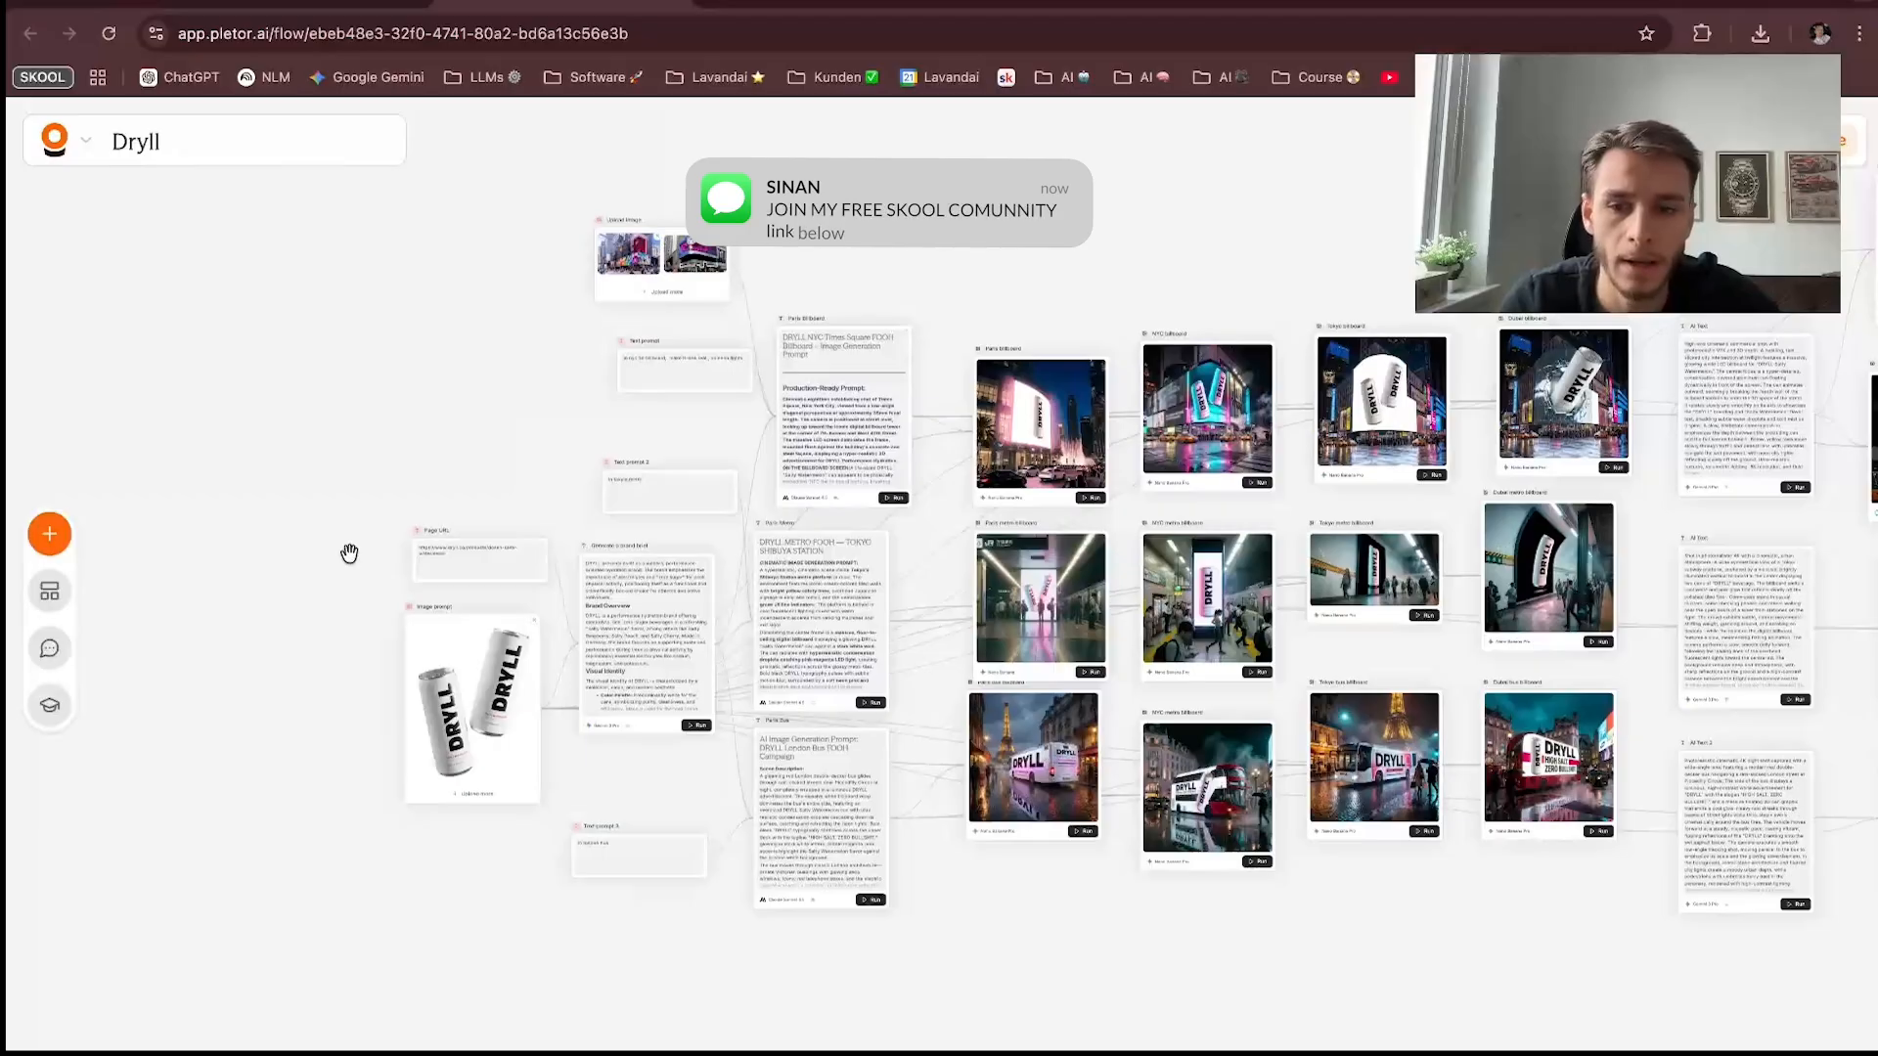
Step: Examine the Dryll flow from its page URL and product image through the prompt nodes to the generated images and videos
{"action": "scroll", "coordinate": [349, 553], "scroll_direction": "up", "scroll_amount": 5}
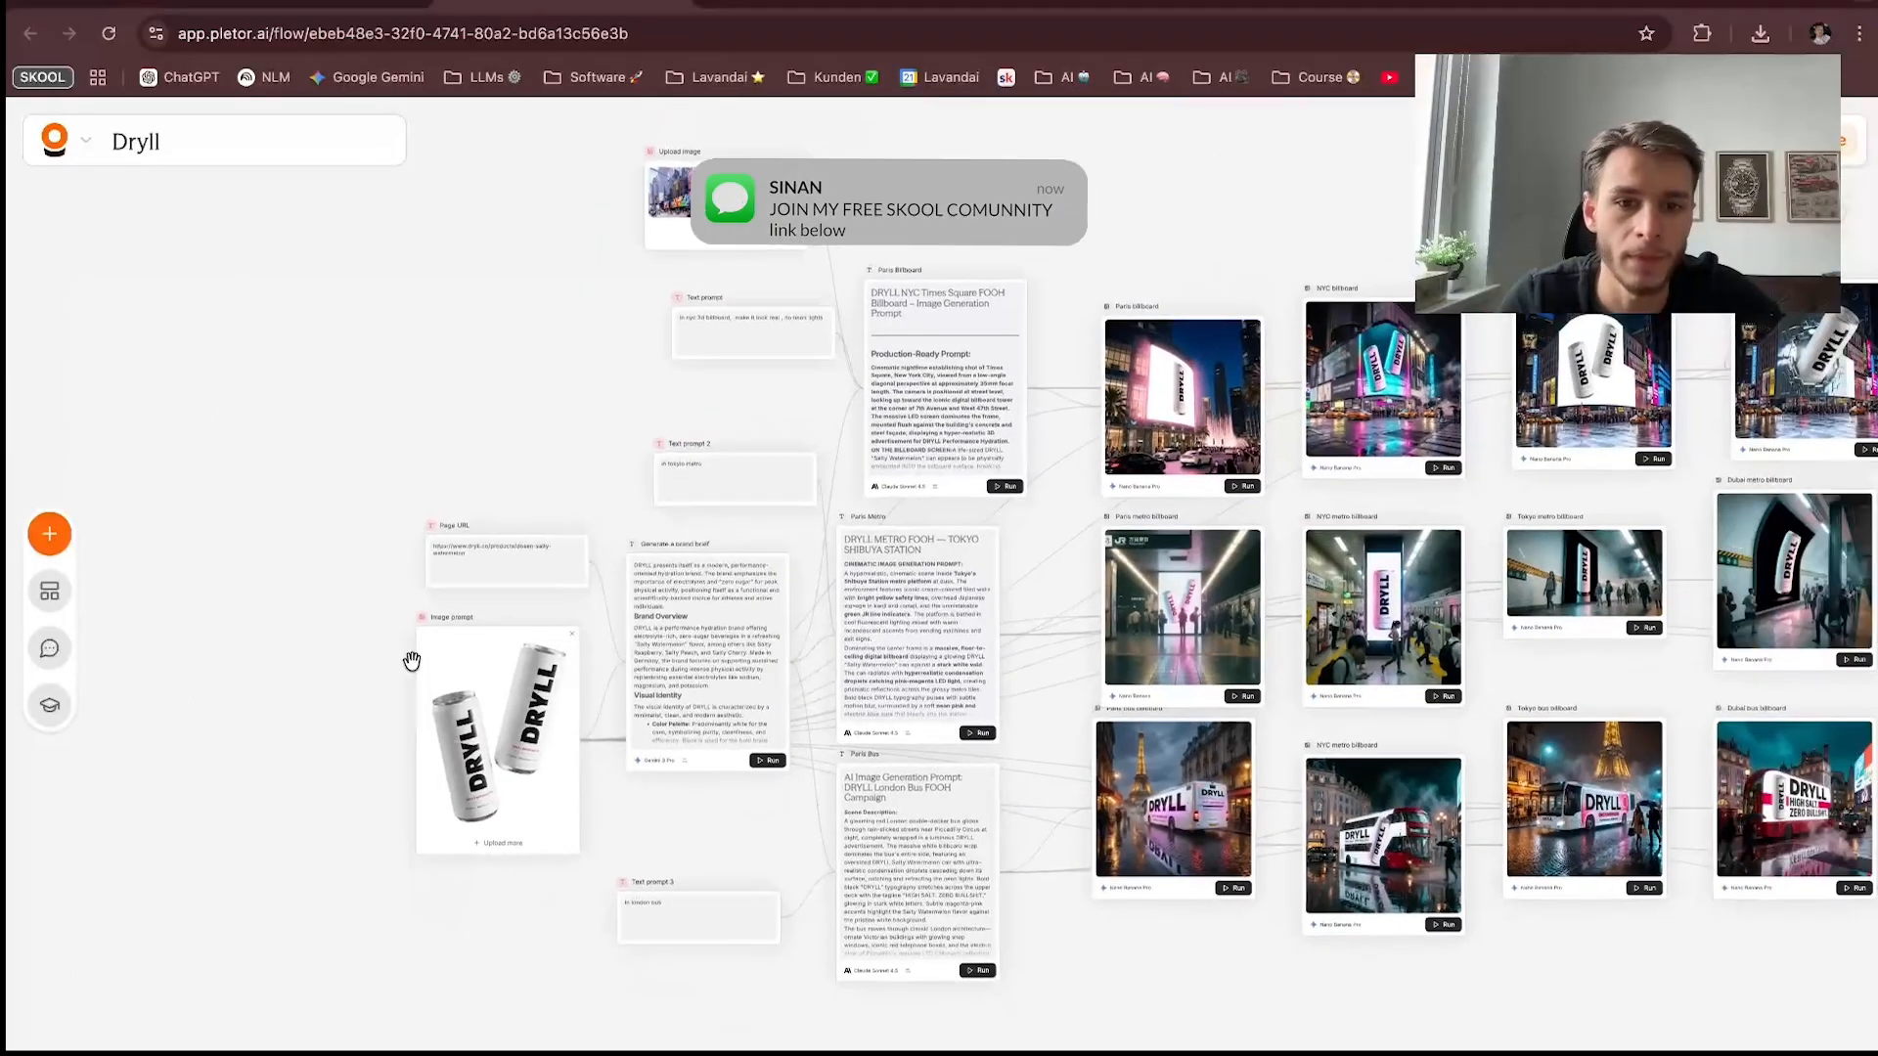
{"action": "scroll", "coordinate": [412, 661], "scroll_direction": "down", "scroll_amount": 2}
{"action": "scroll", "coordinate": [412, 661], "scroll_direction": "right", "scroll_amount": 2}
{"action": "scroll", "coordinate": [613, 675], "scroll_direction": "up", "scroll_amount": 1}
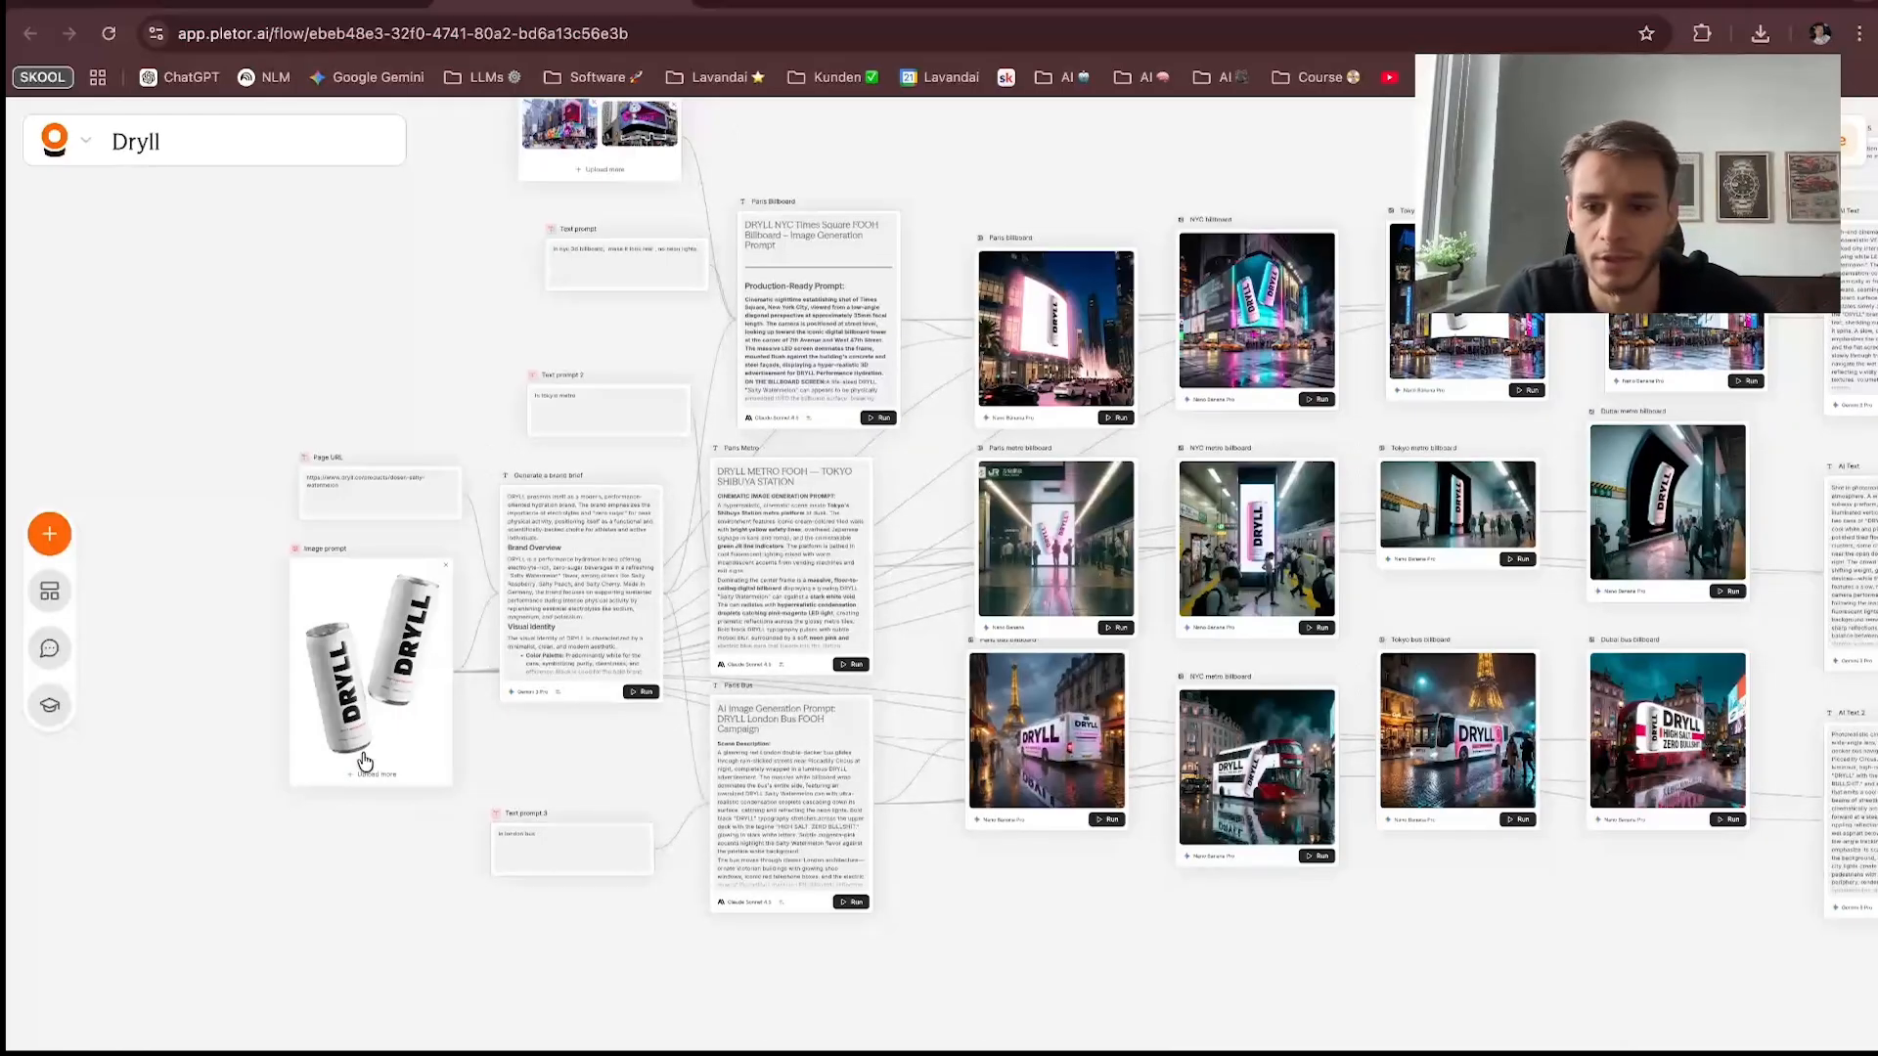
{"action": "scroll", "coordinate": [872, 701], "scroll_direction": "right", "scroll_amount": 10}
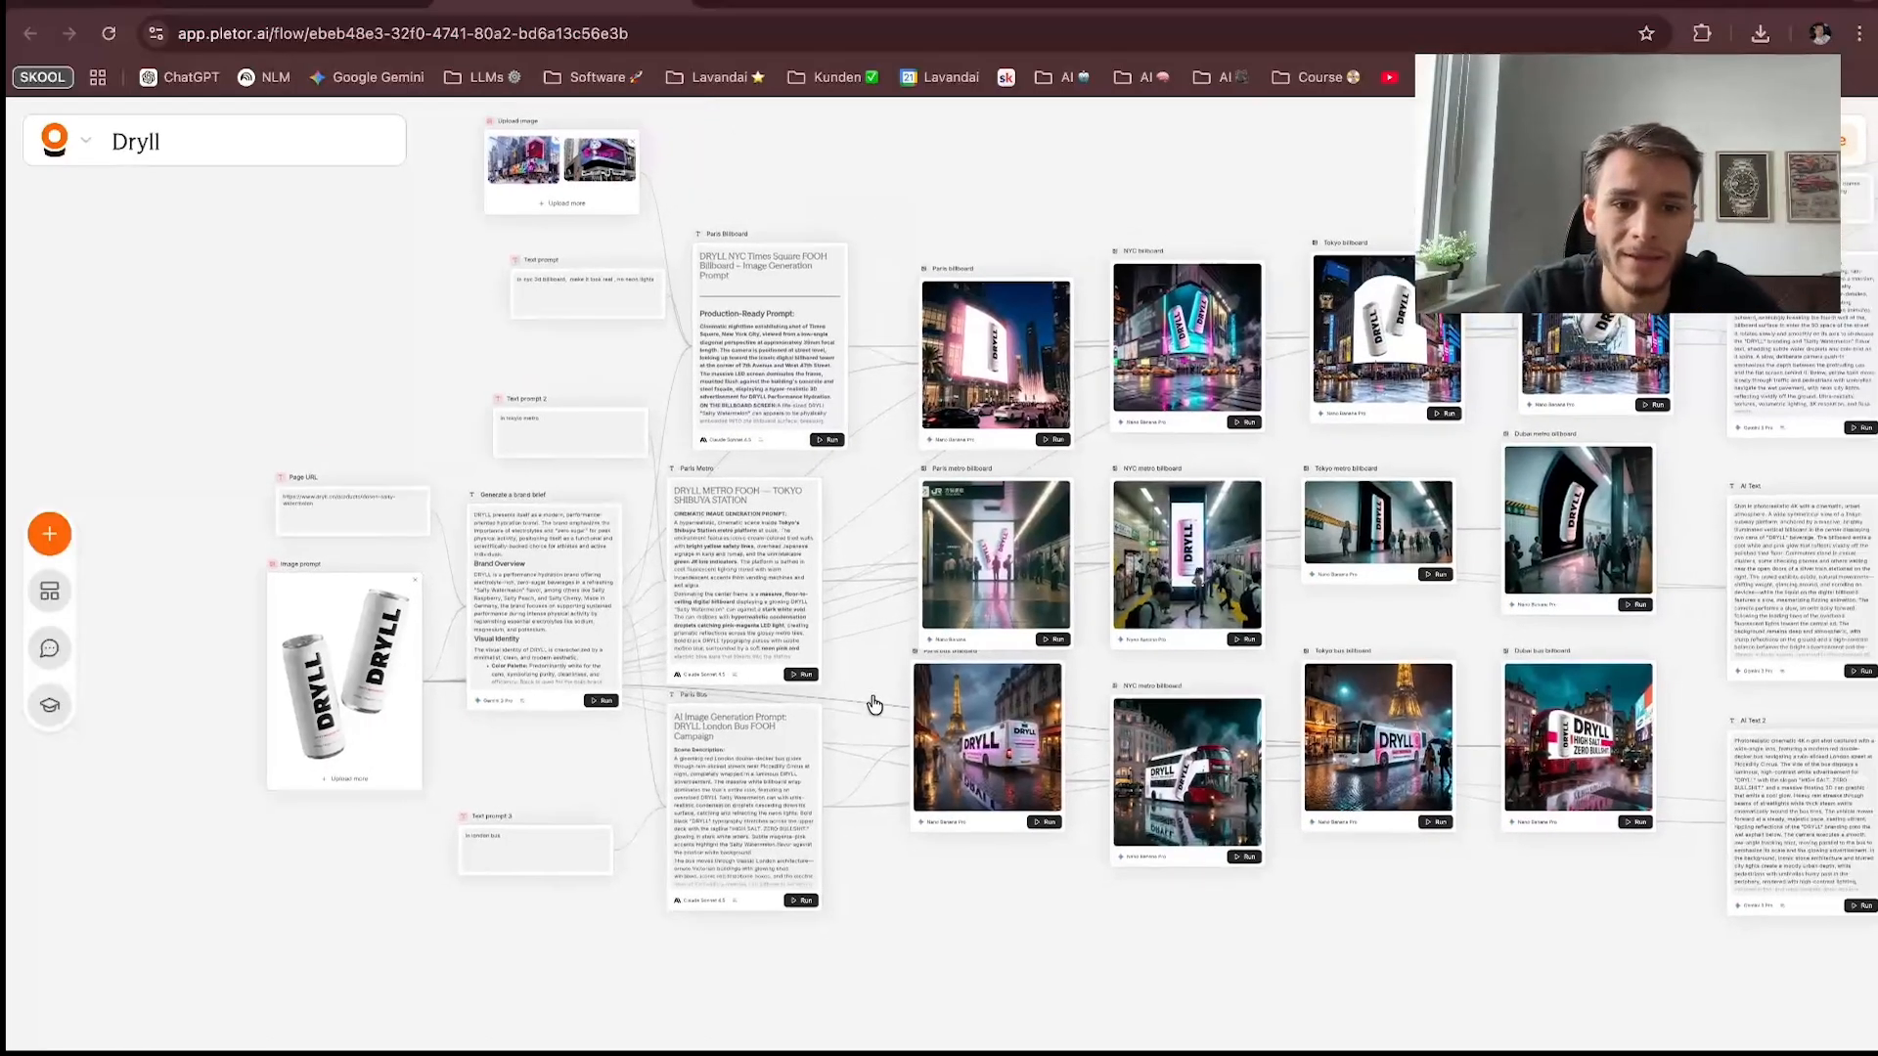
{"action": "scroll", "coordinate": [1396, 381], "scroll_direction": "right", "scroll_amount": 5}
{"action": "scroll", "coordinate": [1395, 381], "scroll_direction": "up", "scroll_amount": 3}
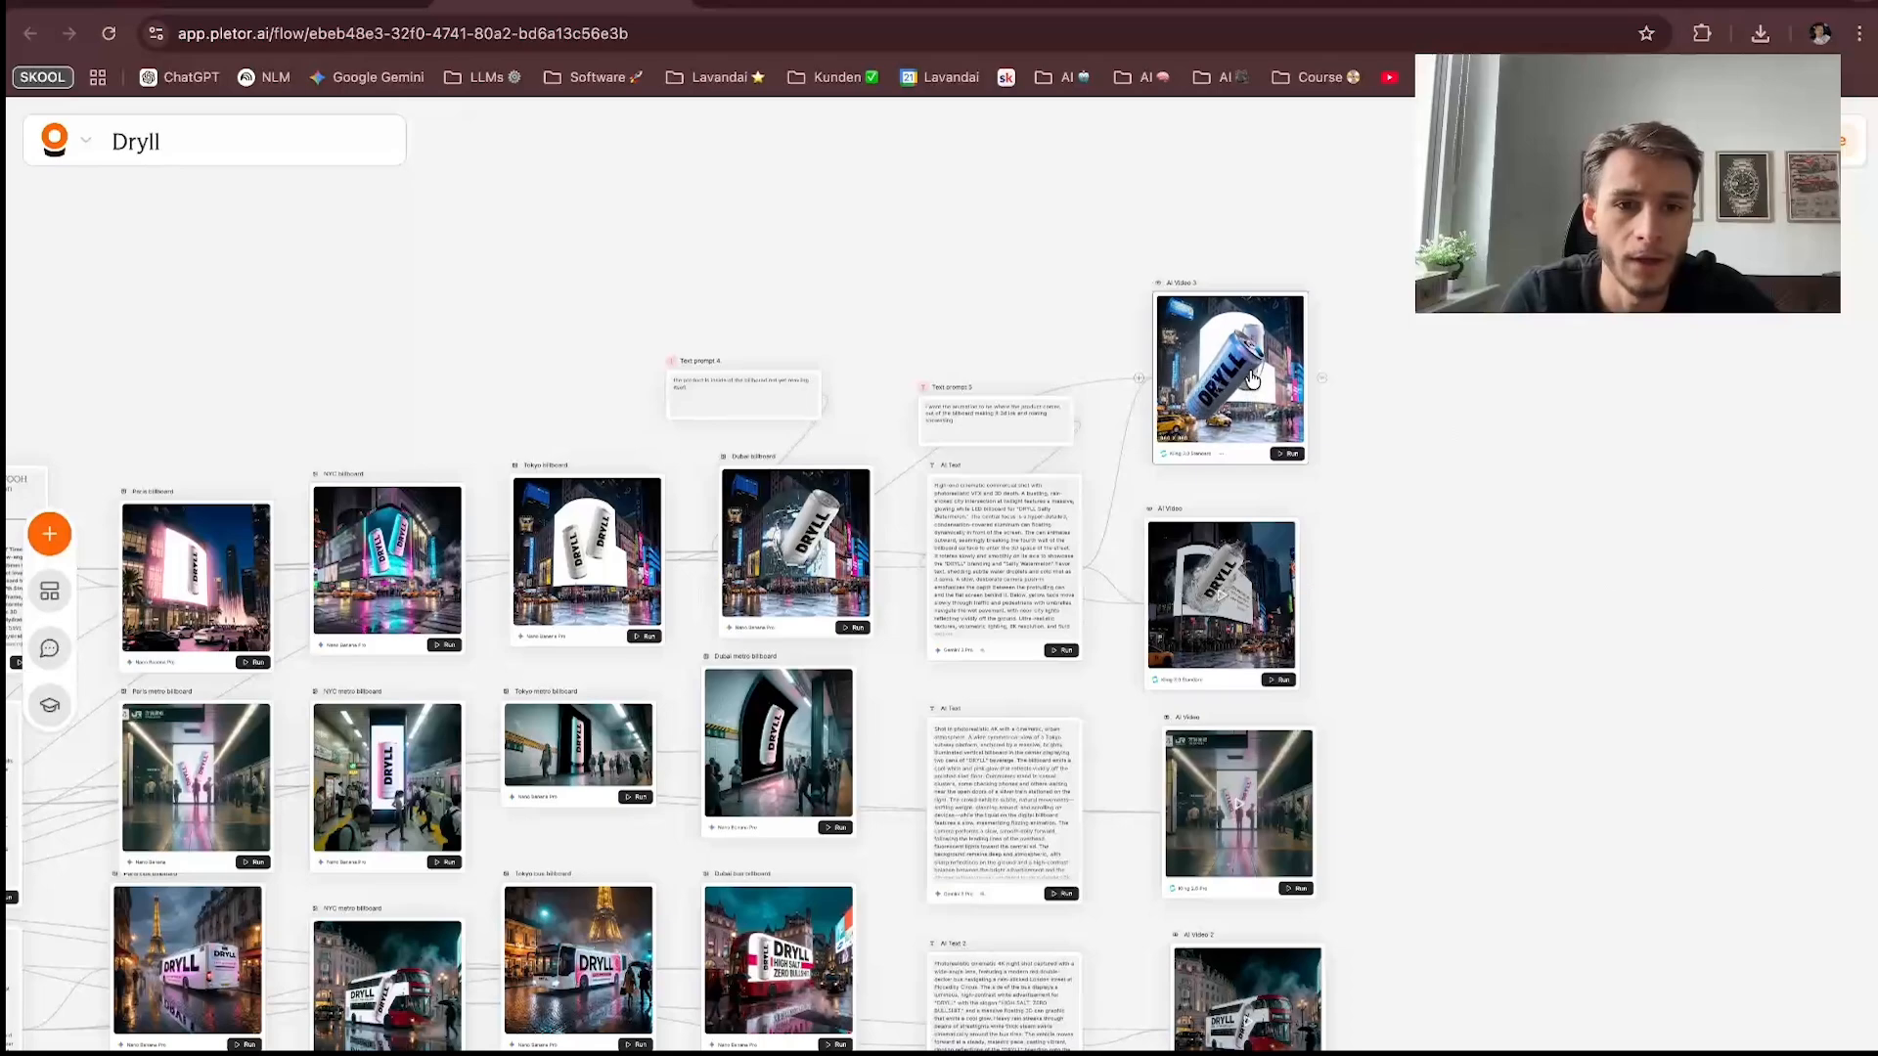
Step: Preview the generated billboard, metro and bus videos at the end of the flow
{"action": "mouse_move", "coordinate": [1240, 608]}
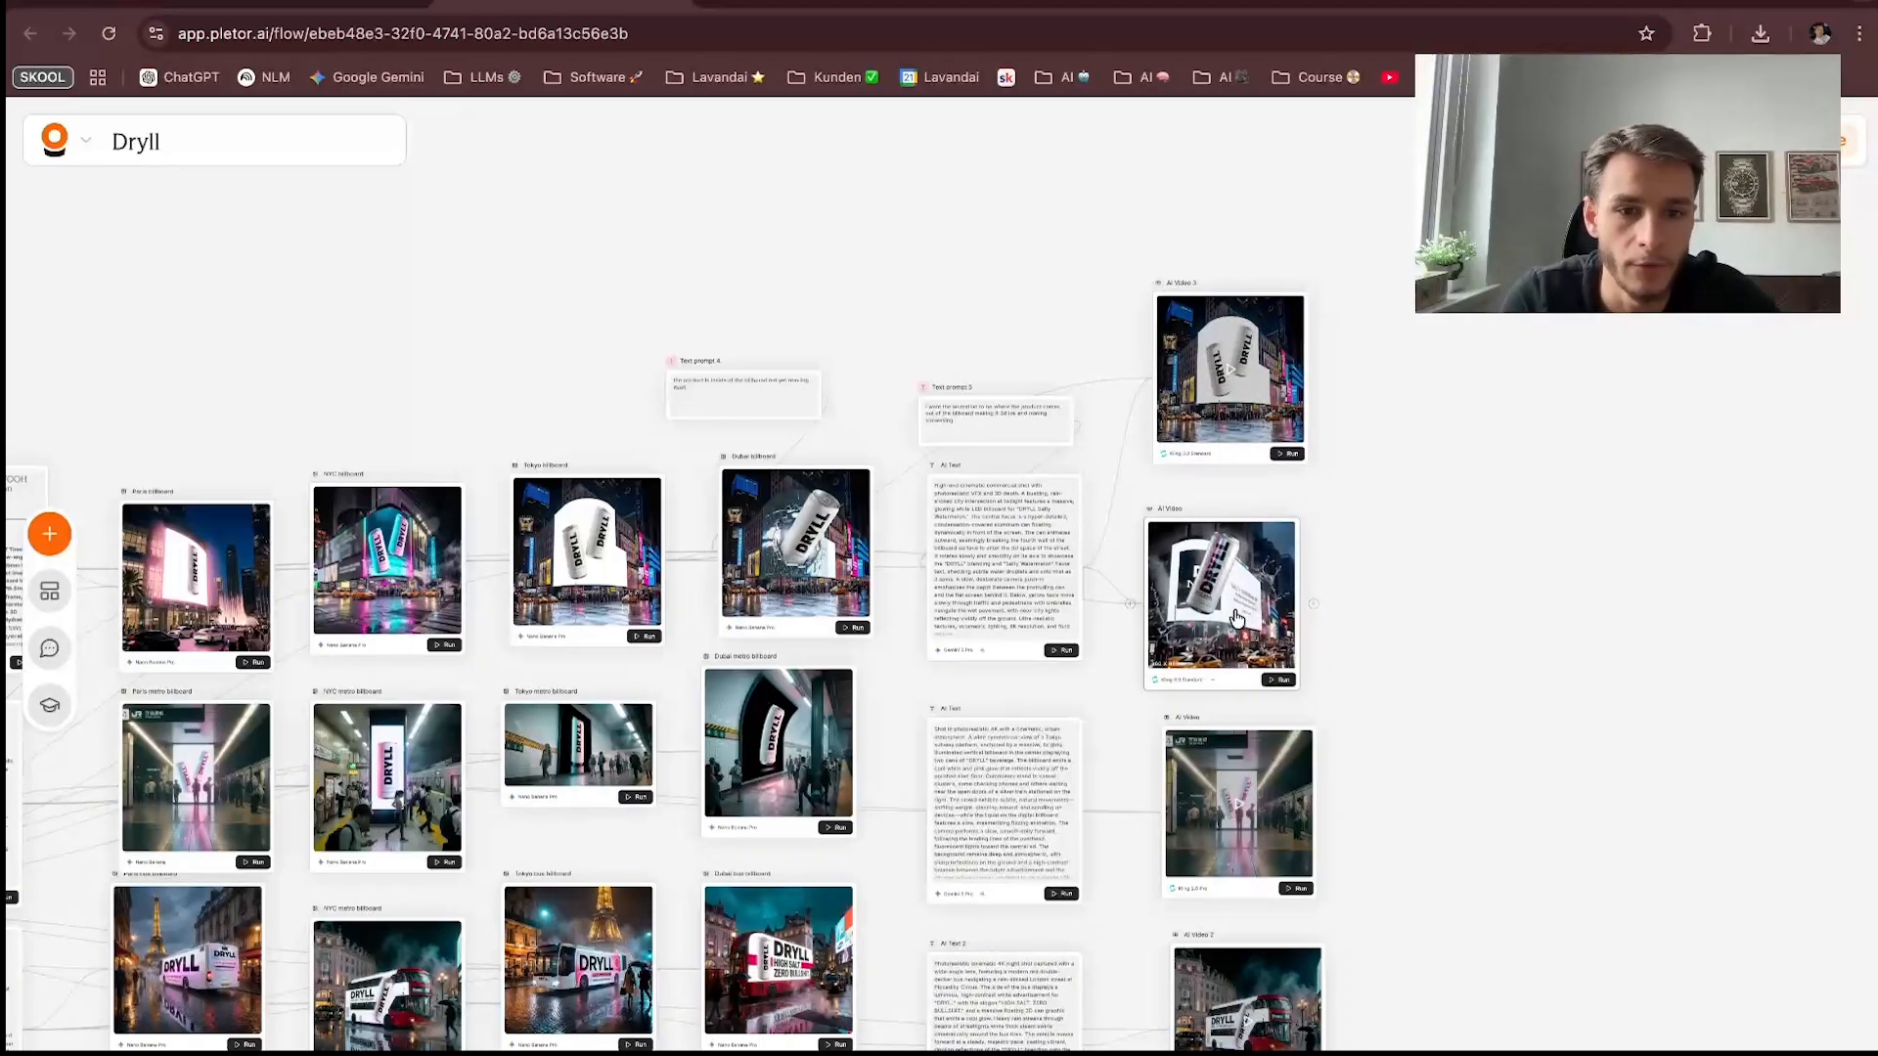
{"action": "scroll", "coordinate": [1433, 637], "scroll_direction": "down", "scroll_amount": 3}
{"action": "mouse_move", "coordinate": [1250, 682]}
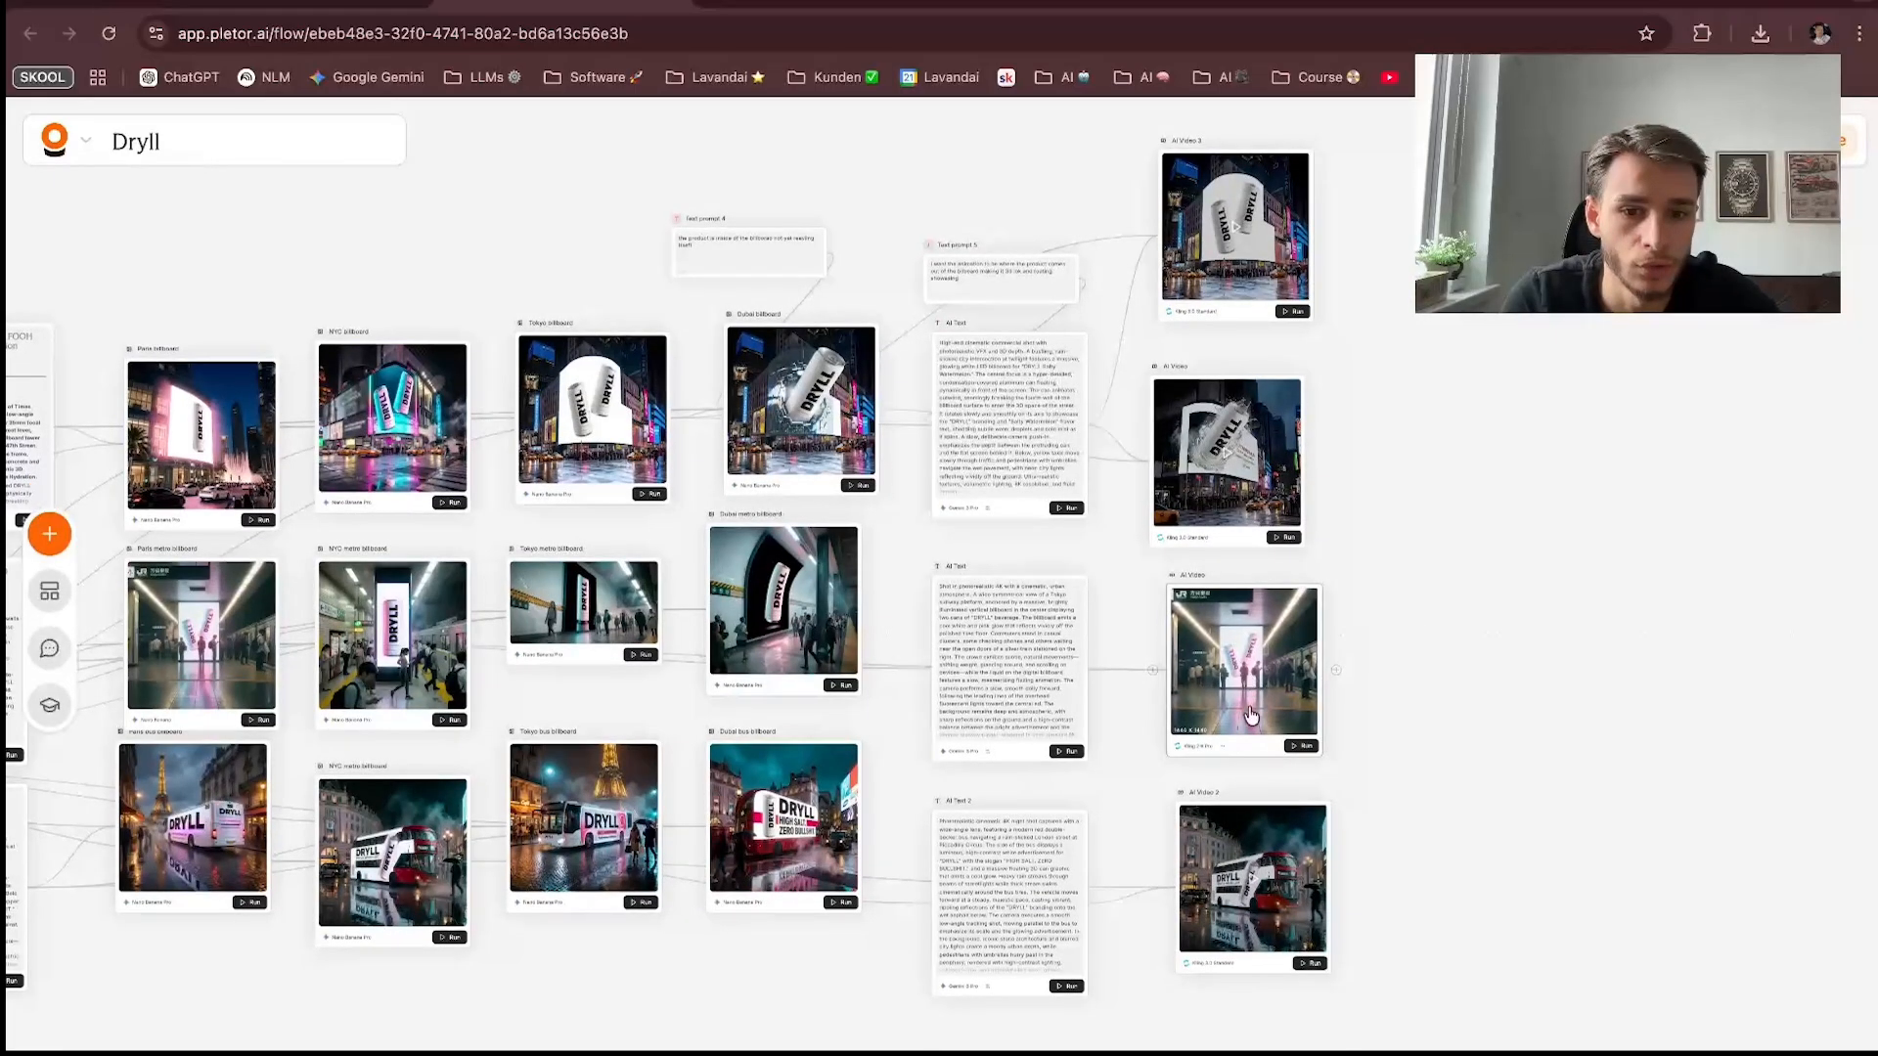
{"action": "mouse_move", "coordinate": [1270, 901]}
{"action": "scroll", "coordinate": [1269, 901], "scroll_direction": "up", "scroll_amount": 5}
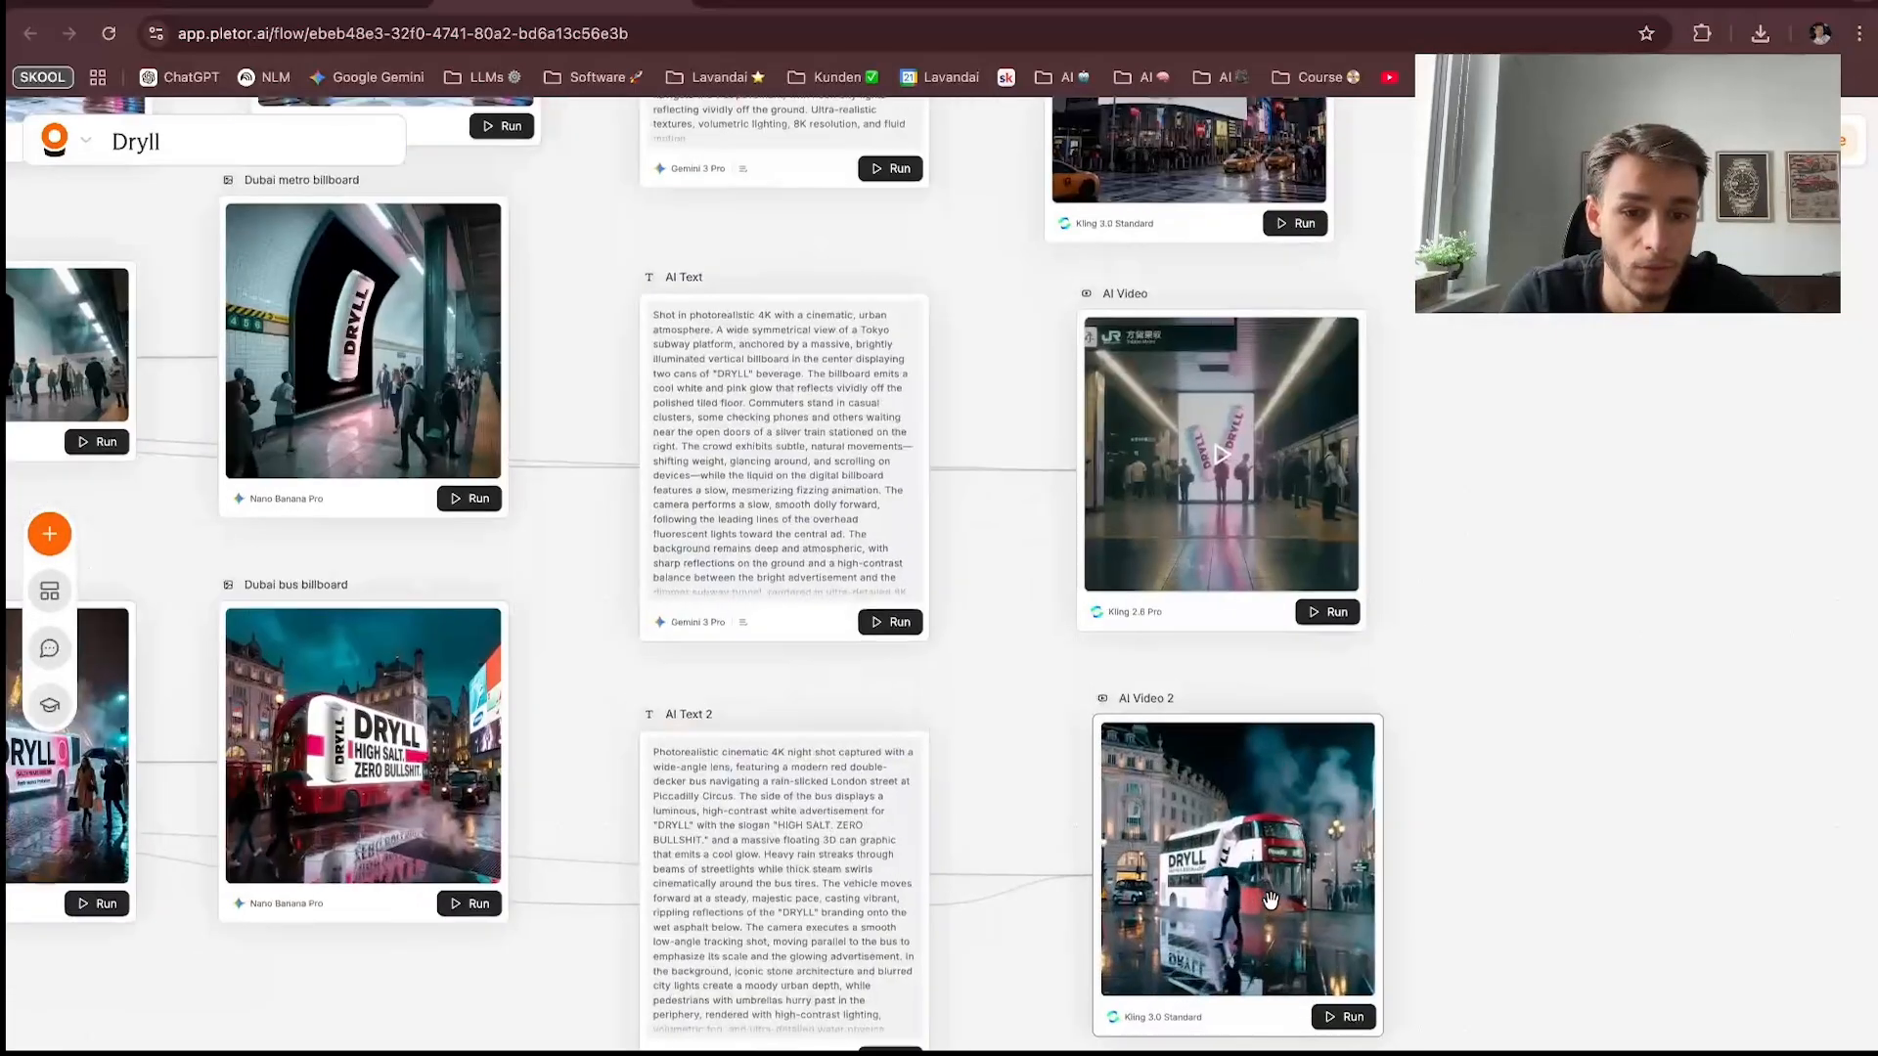
{"action": "scroll", "coordinate": [1270, 901], "scroll_direction": "up", "scroll_amount": 2}
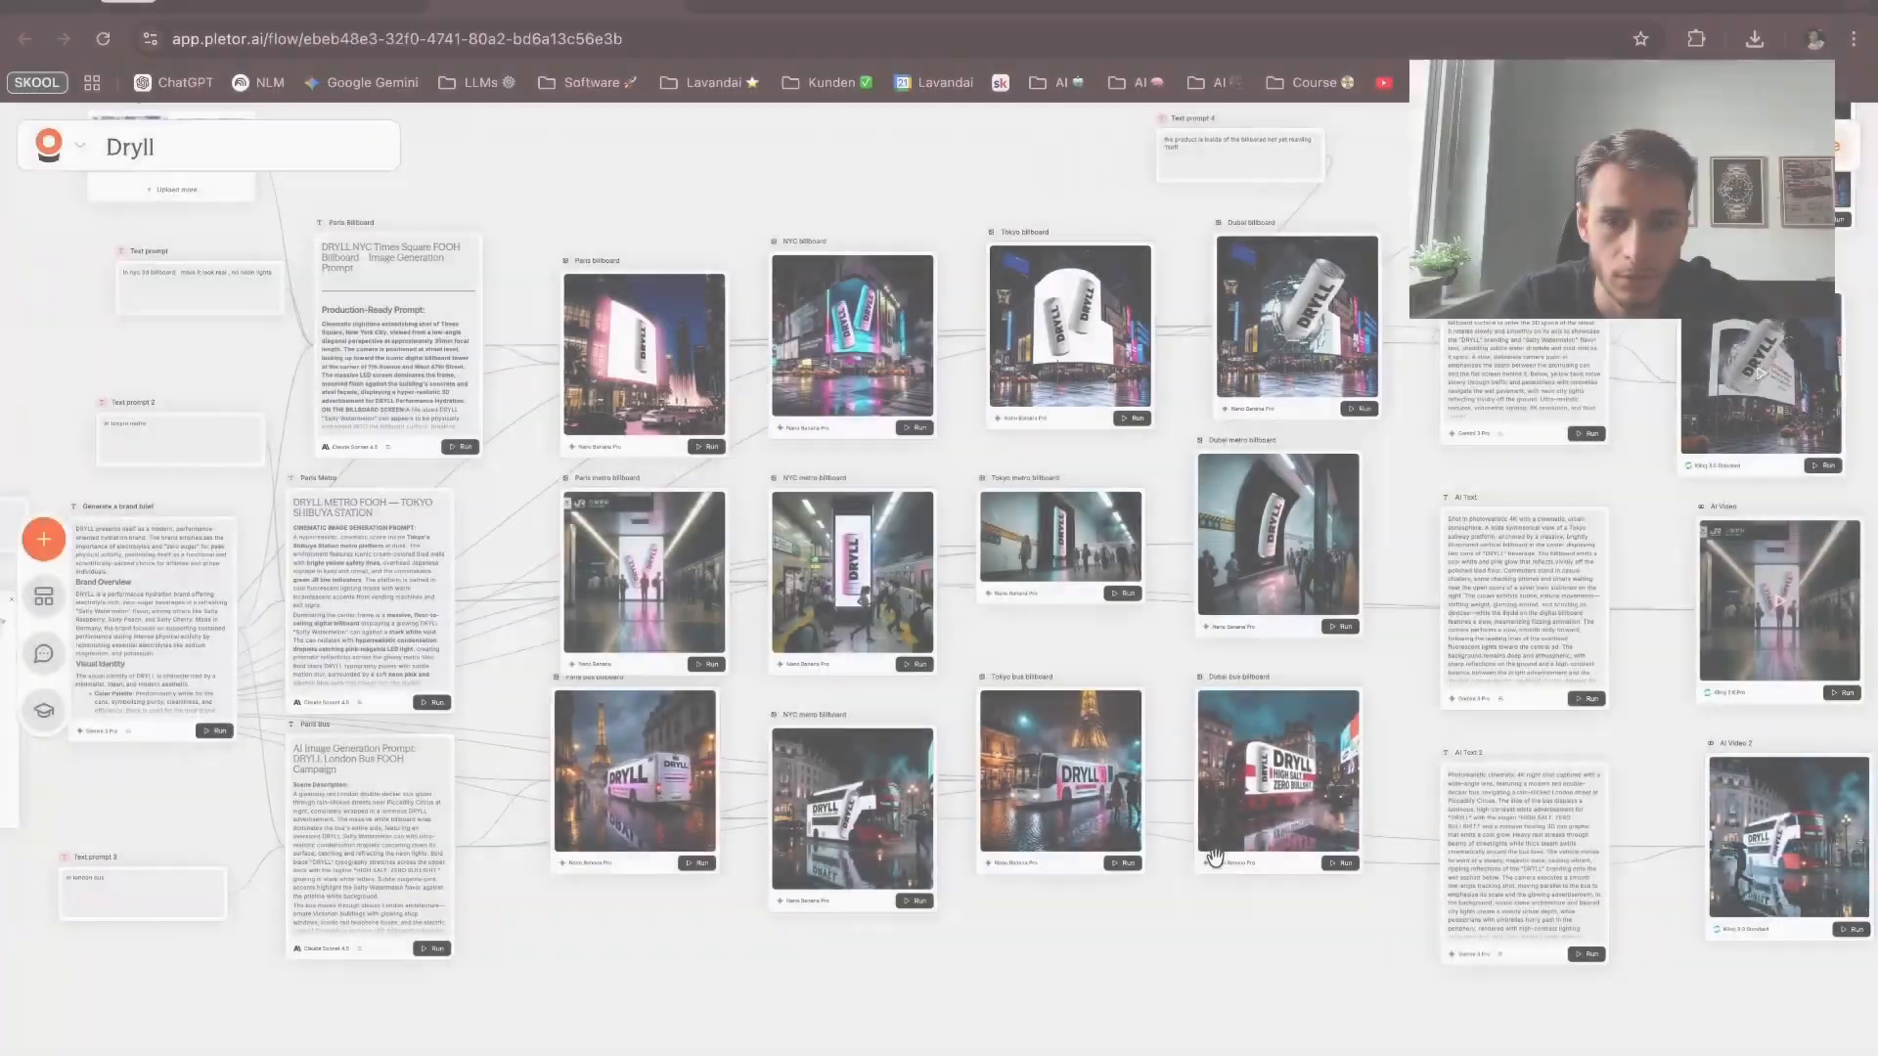
Step: Examine the page URL and can image inputs, and read the instructions of the Generate a brand brief node
{"action": "scroll", "coordinate": [1215, 858], "scroll_direction": "left", "scroll_amount": 5}
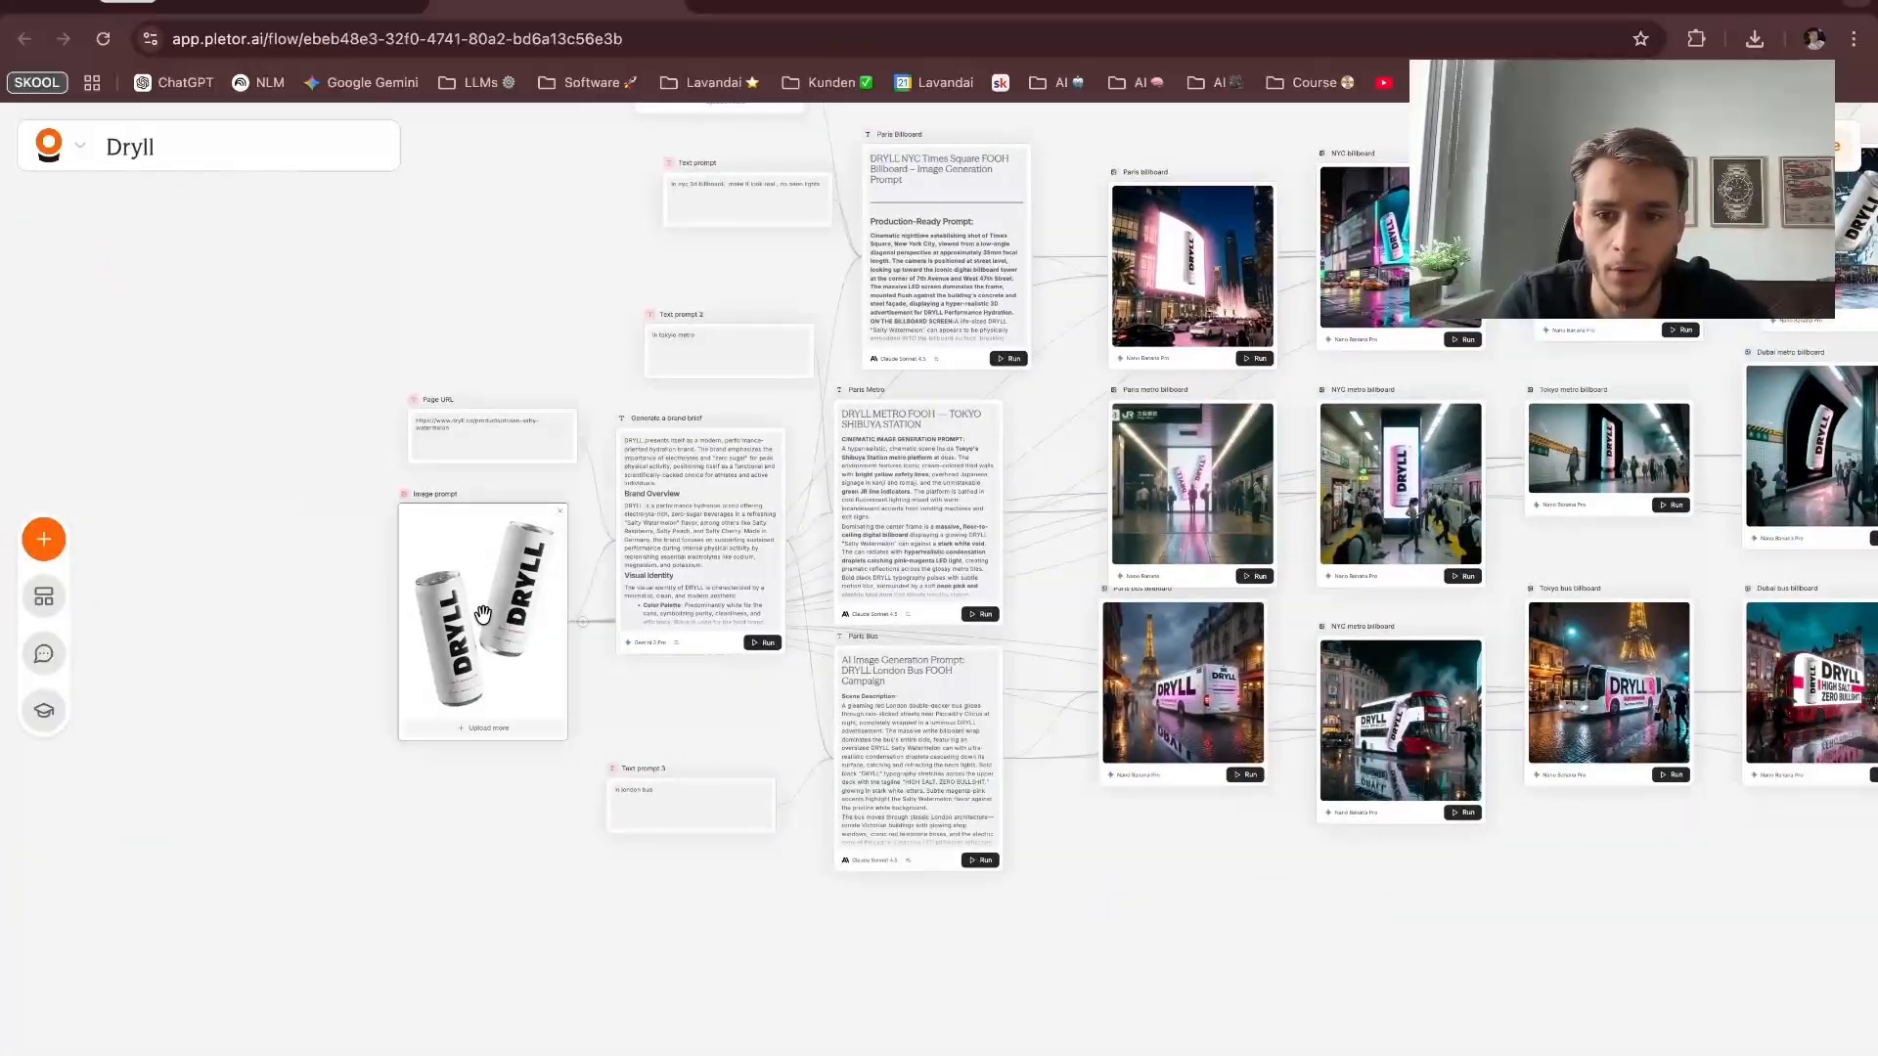
{"action": "scroll", "coordinate": [483, 611], "scroll_direction": "up", "scroll_amount": 5}
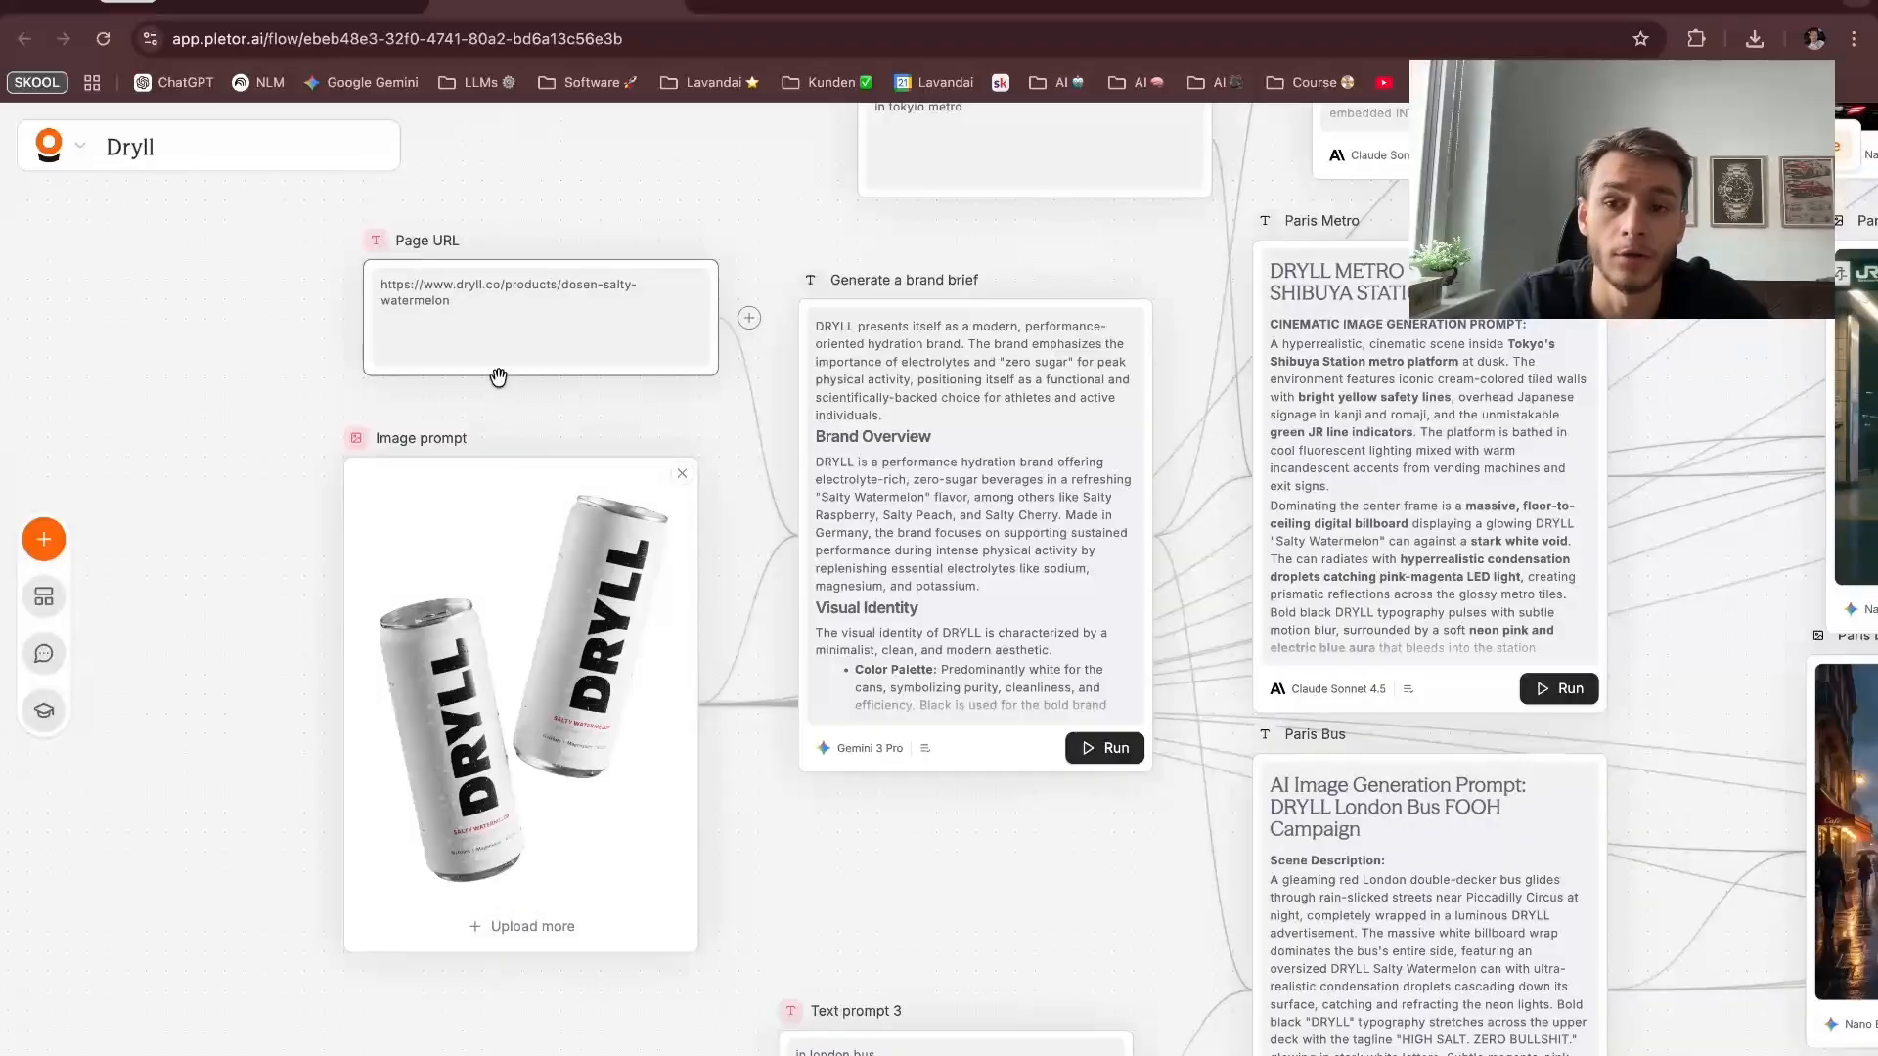
{"action": "scroll", "coordinate": [539, 378], "scroll_direction": "right", "scroll_amount": 1}
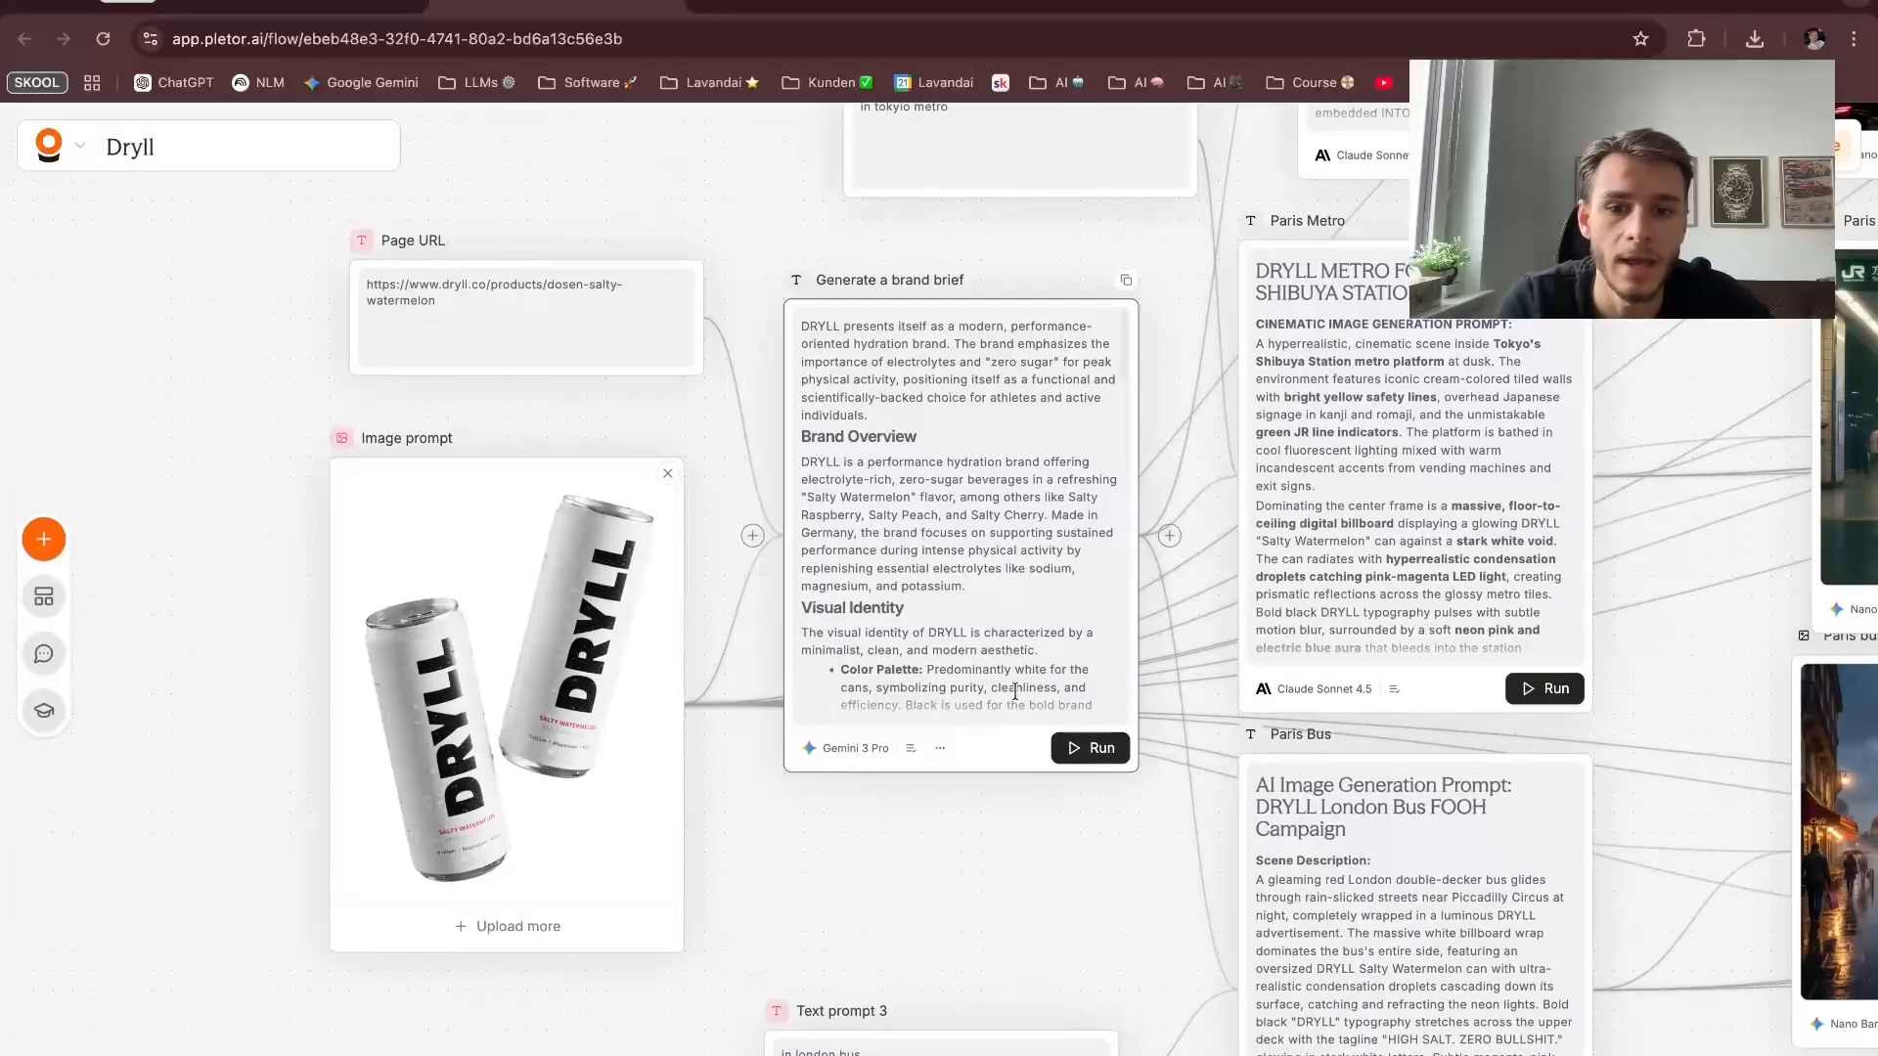
{"action": "left_click", "coordinate": [997, 763]}
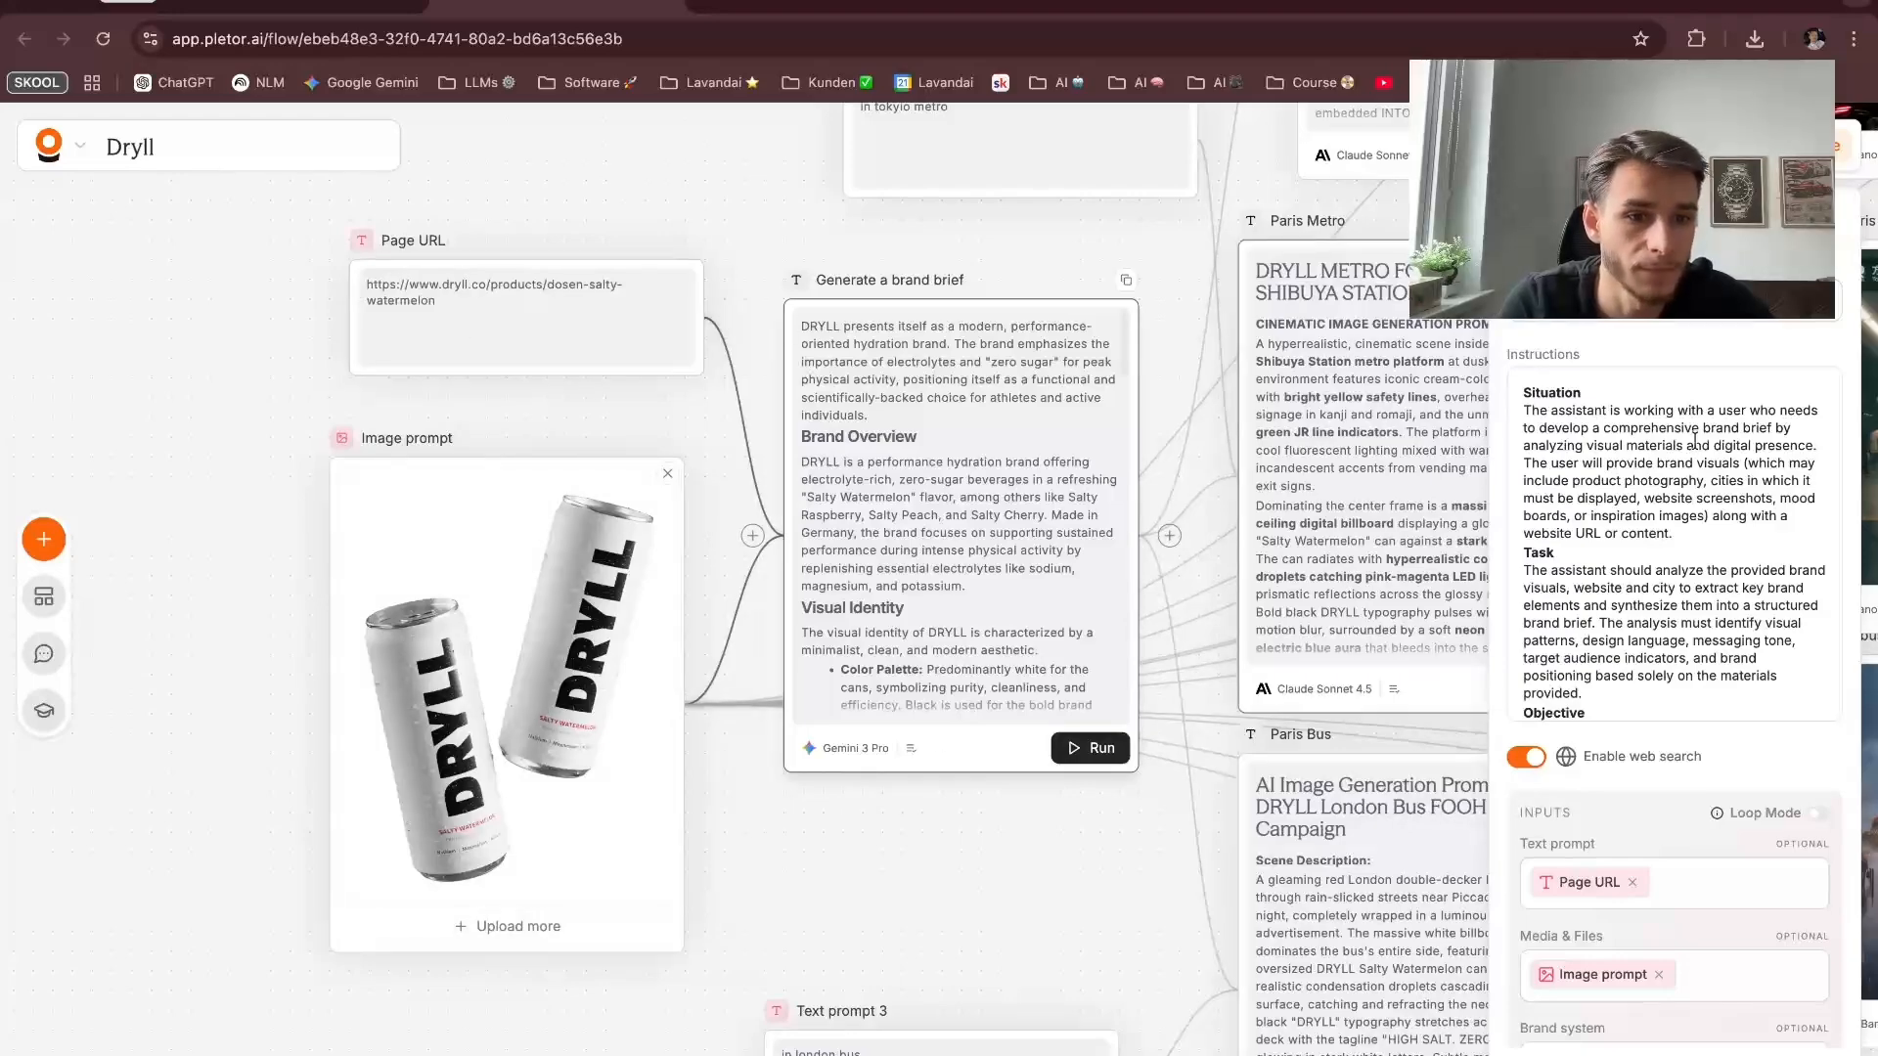
{"action": "scroll", "coordinate": [1695, 439], "scroll_direction": "down", "scroll_amount": 5}
{"action": "left_click", "coordinate": [992, 859]}
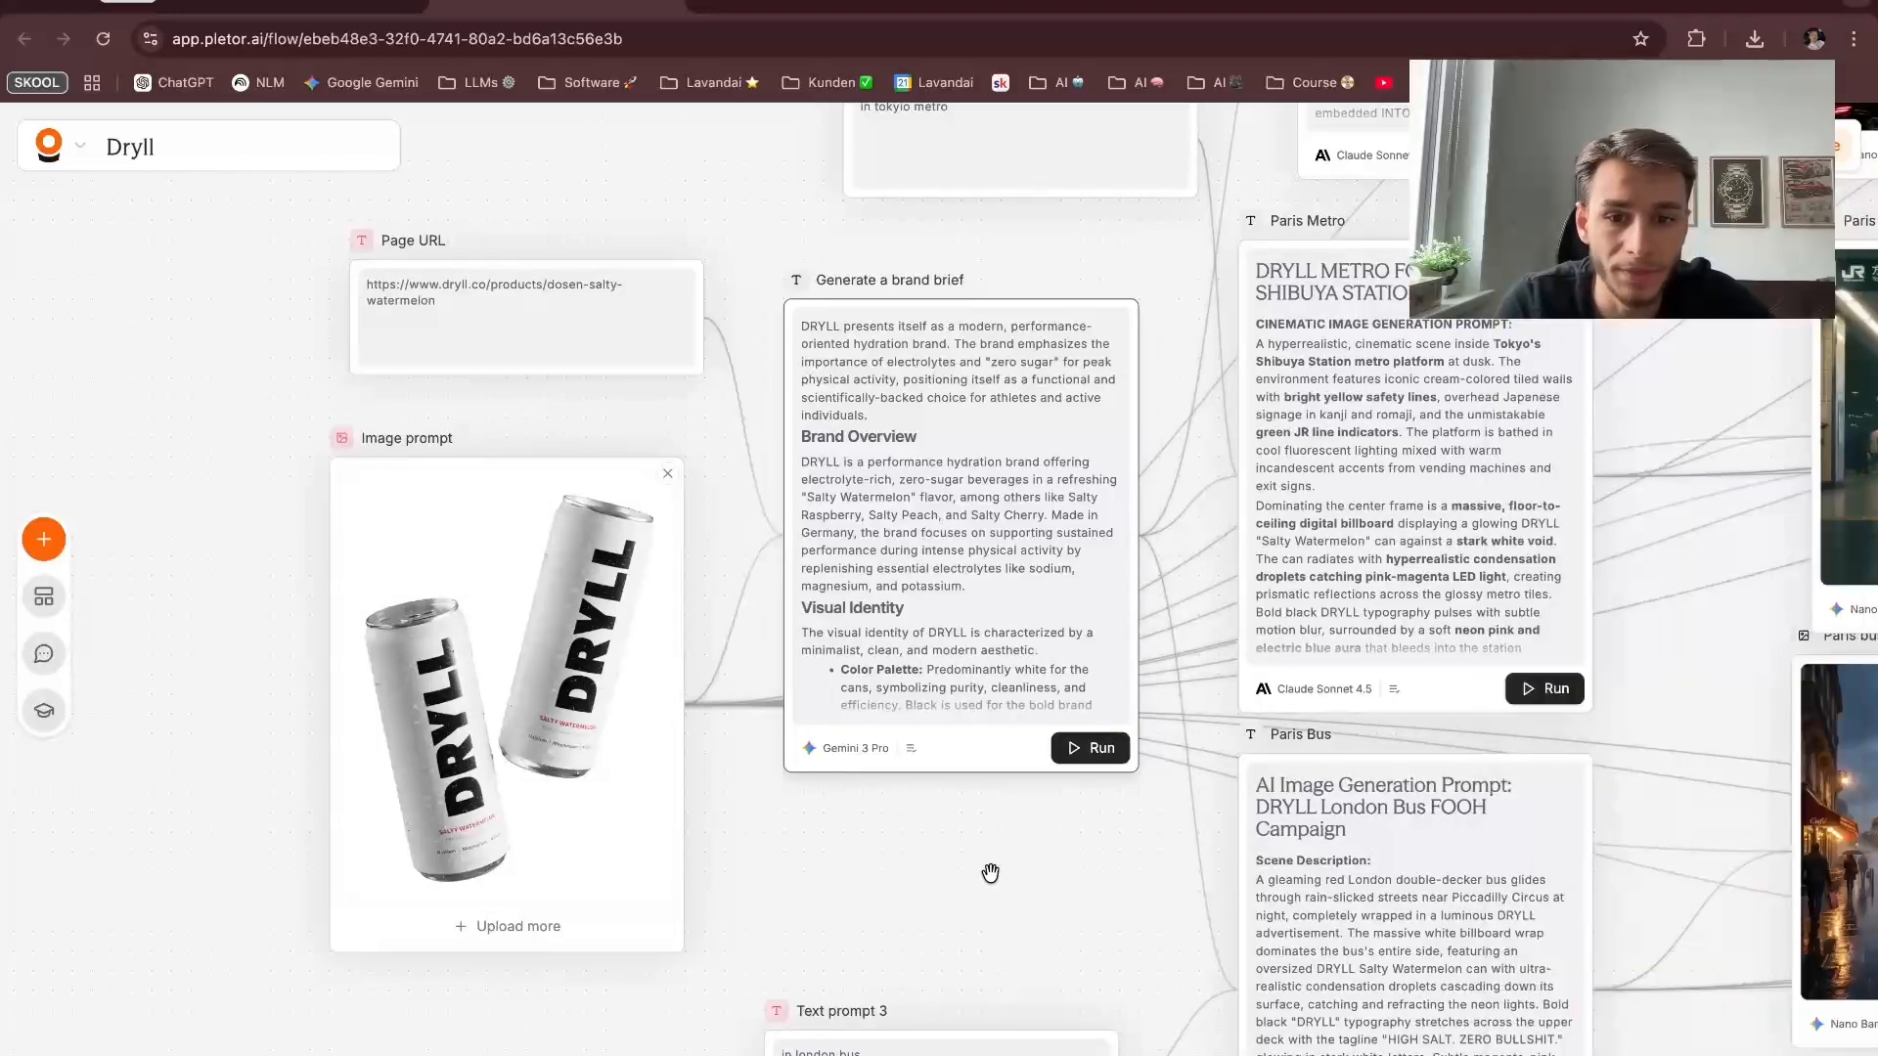
Step: Examine how the brand brief, city text prompts and reference images feed the Paris Billboard, Paris Metro and Paris Bus nodes
{"action": "scroll", "coordinate": [991, 866], "scroll_direction": "down", "scroll_amount": 2}
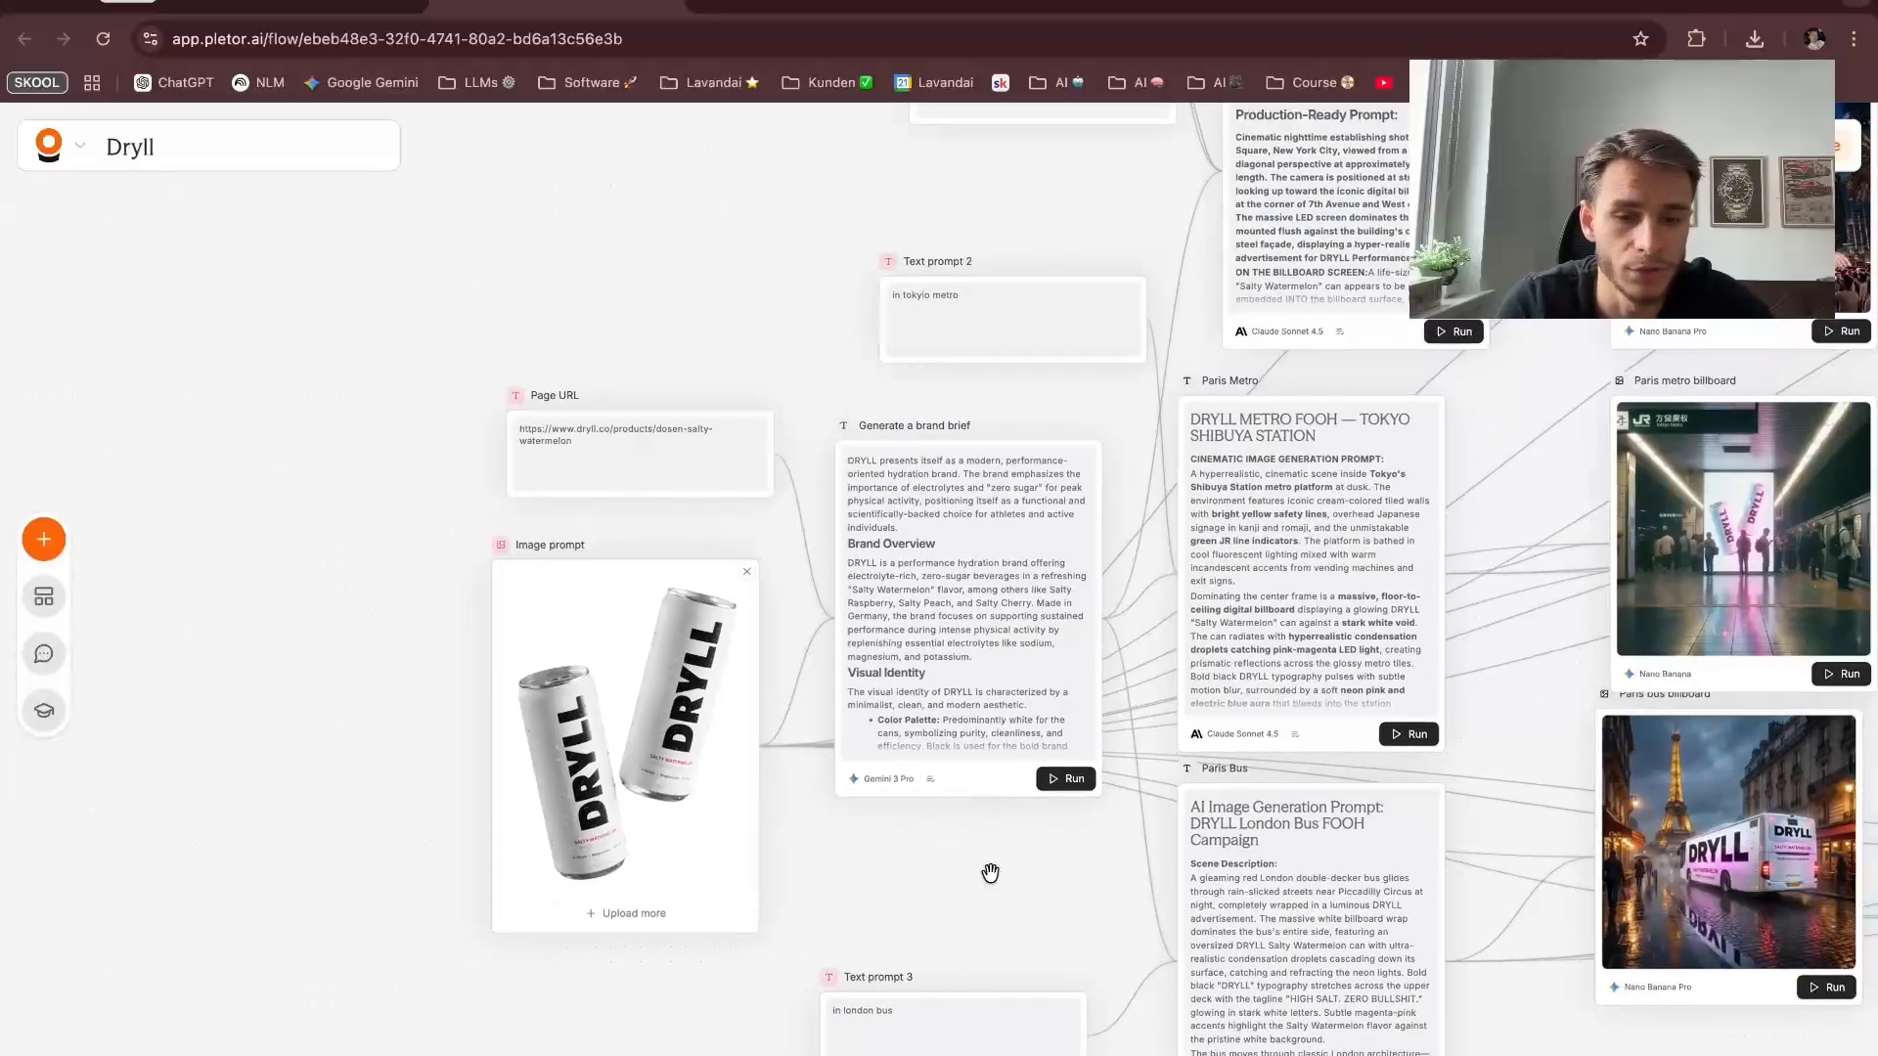
{"action": "scroll", "coordinate": [1017, 868], "scroll_direction": "right", "scroll_amount": 2}
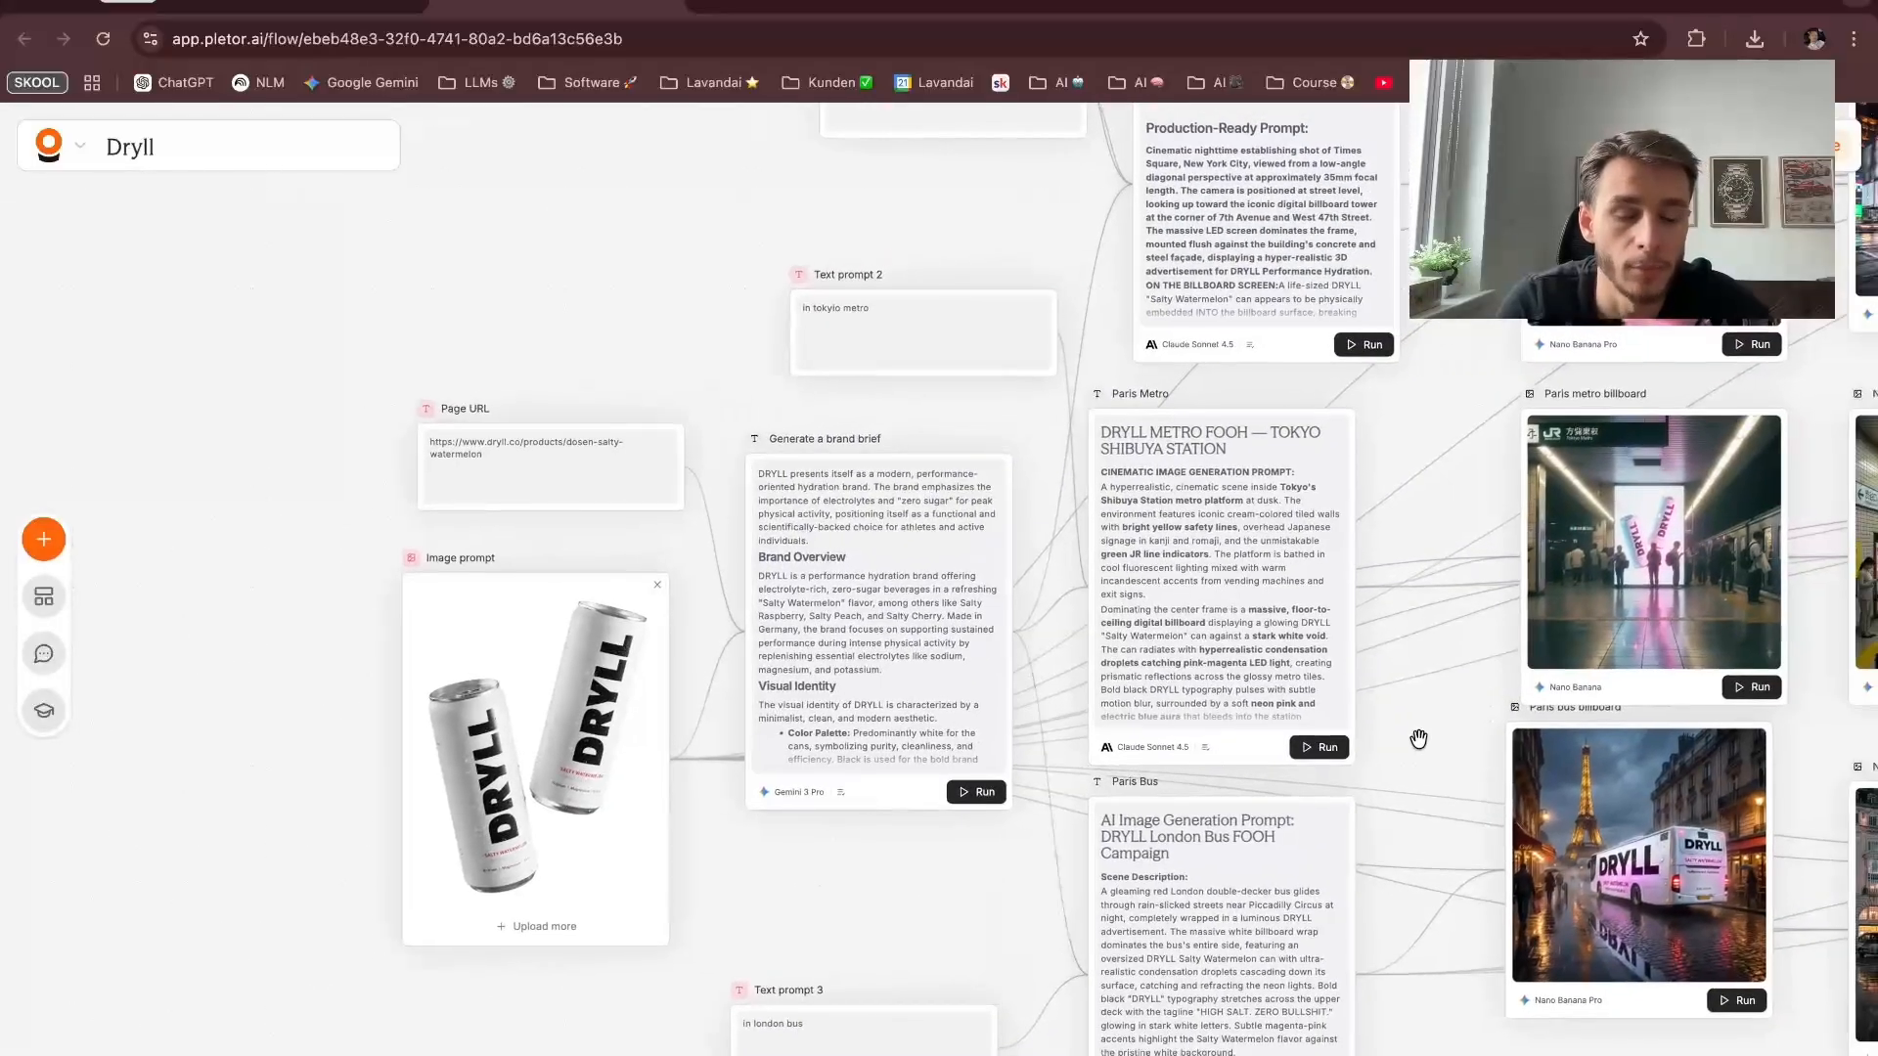
{"action": "scroll", "coordinate": [1418, 756], "scroll_direction": "down", "scroll_amount": 2}
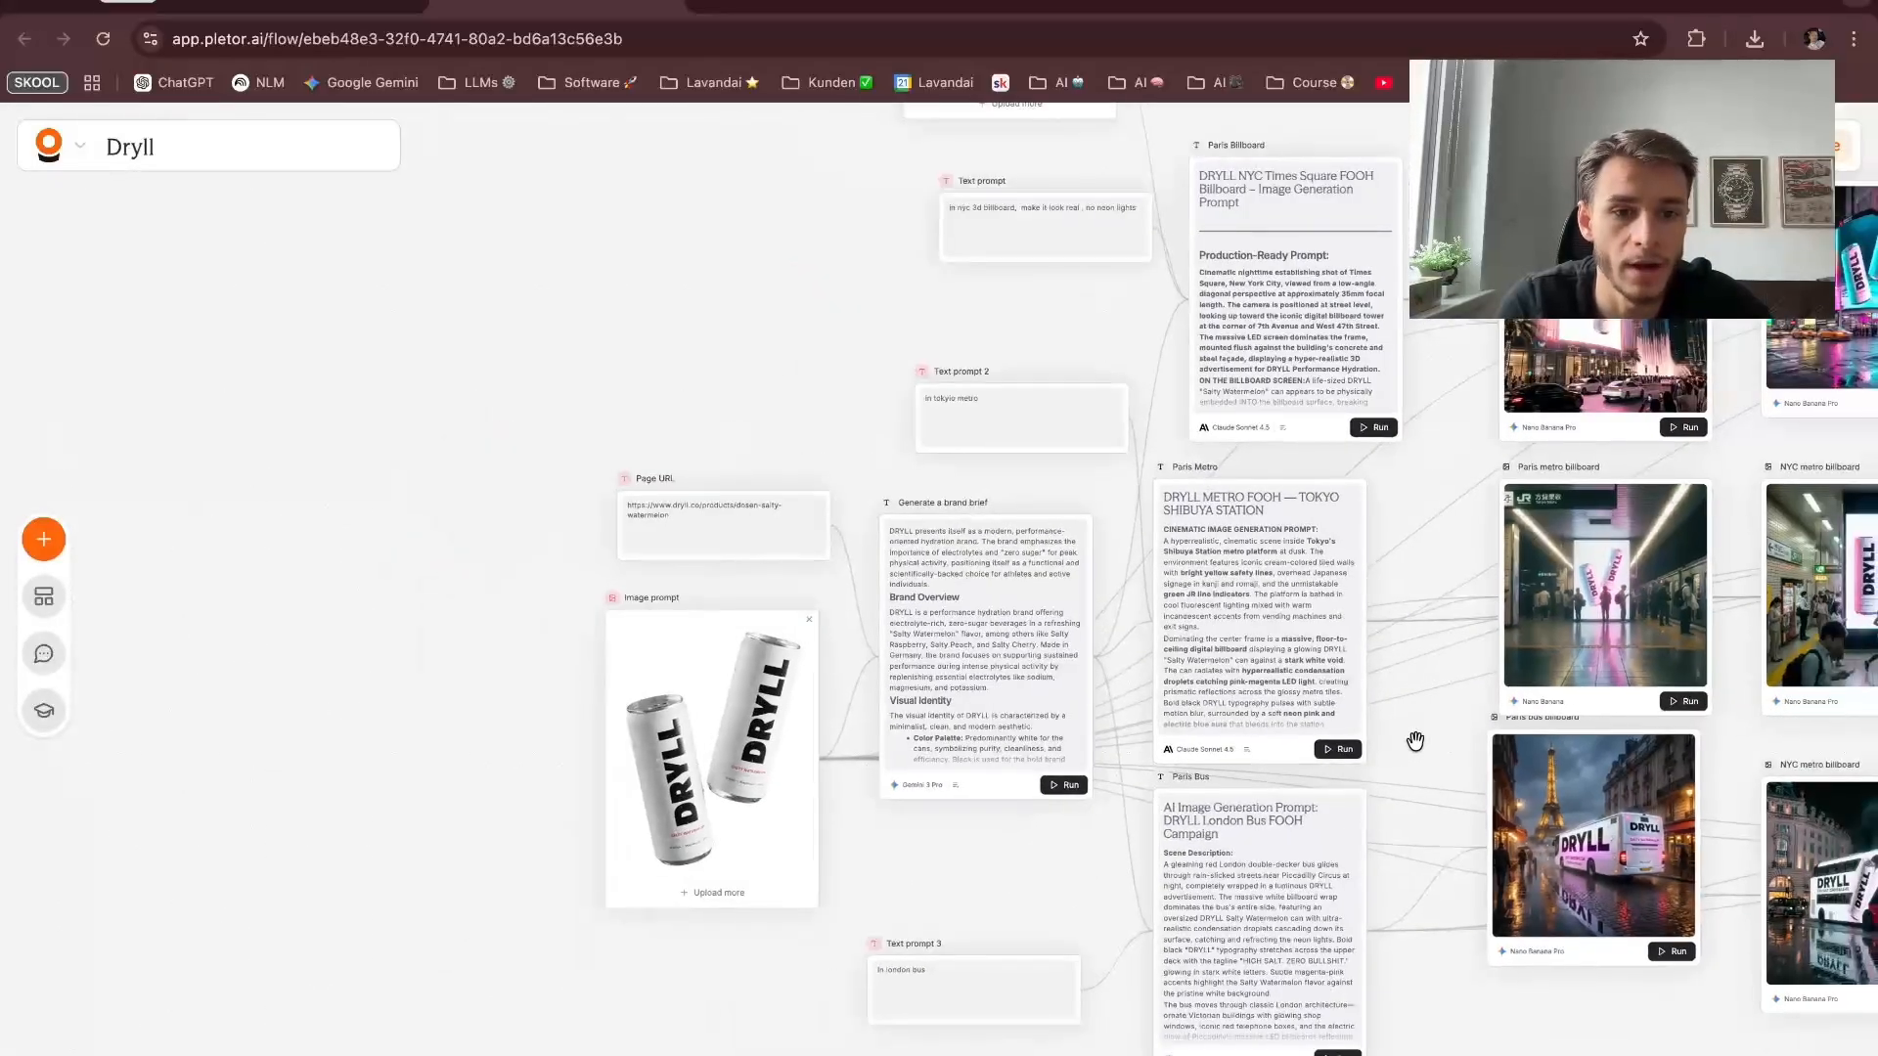
{"action": "scroll", "coordinate": [1415, 741], "scroll_direction": "right", "scroll_amount": 3}
{"action": "scroll", "coordinate": [1415, 741], "scroll_direction": "down", "scroll_amount": 2}
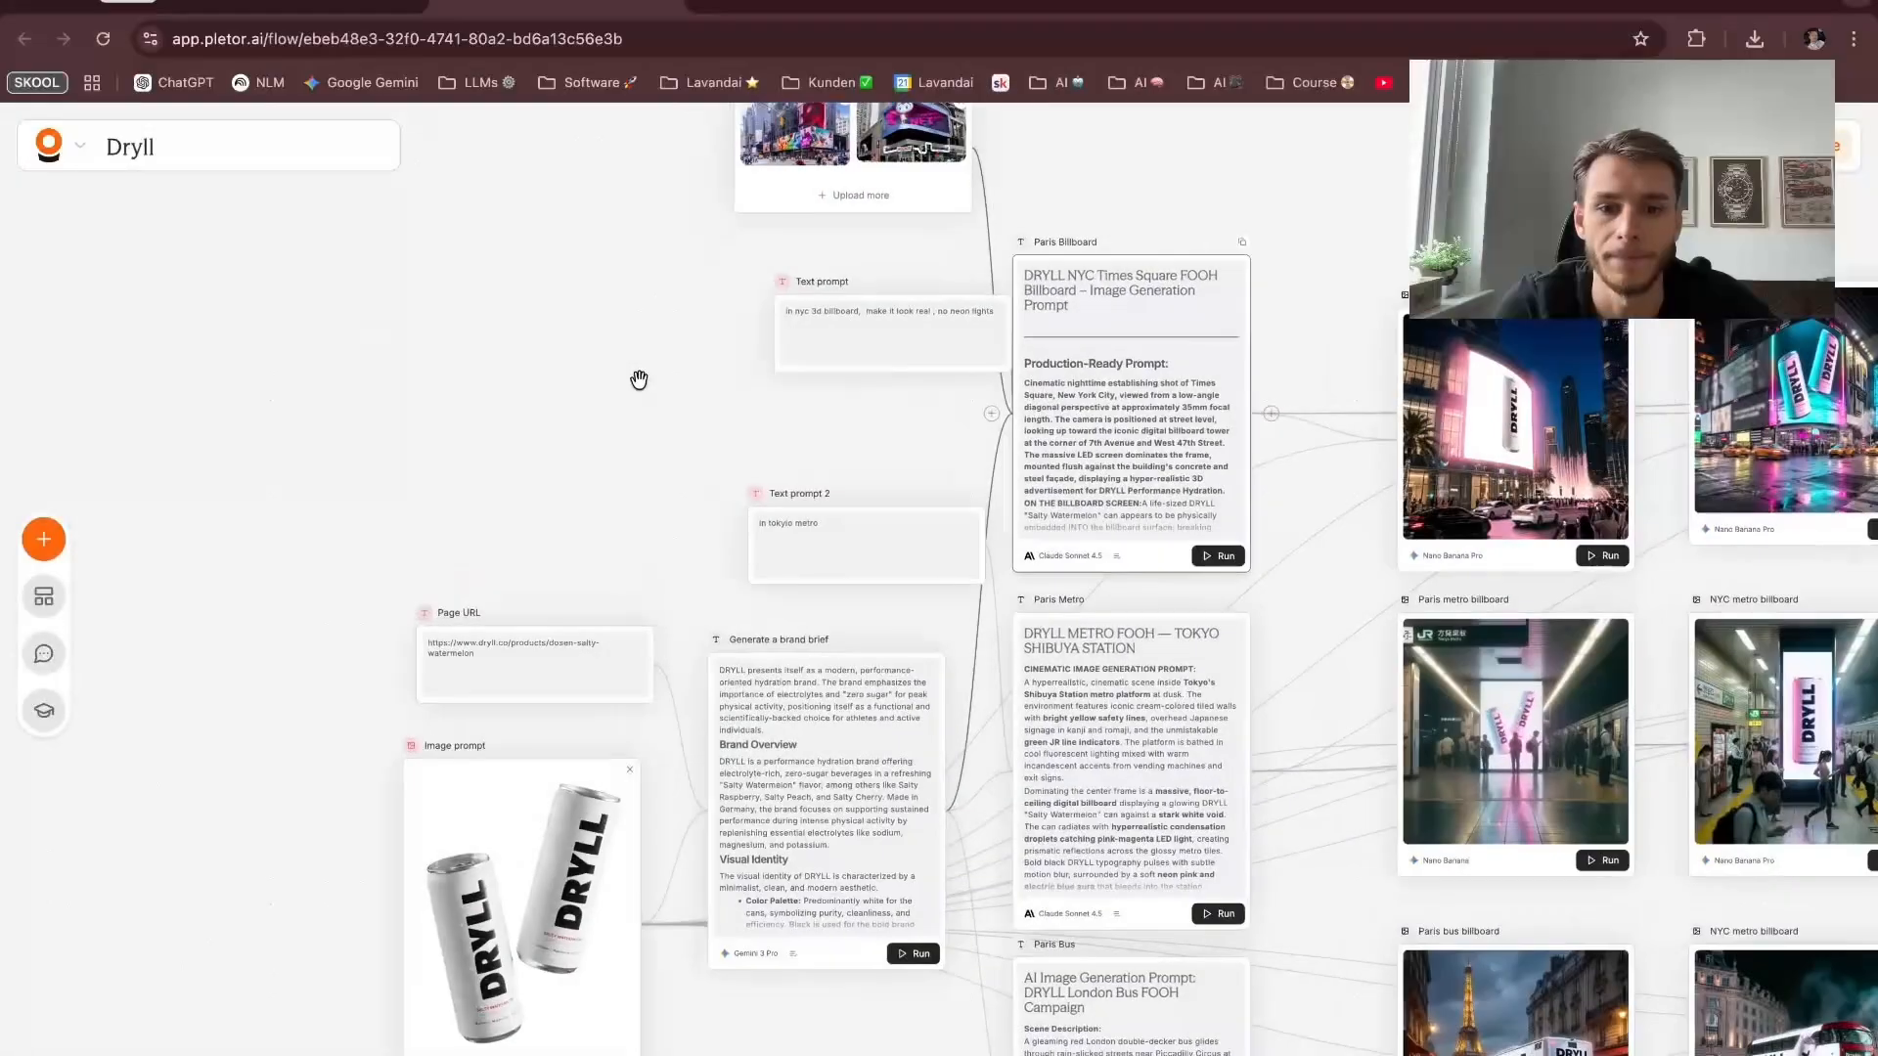
{"action": "scroll", "coordinate": [638, 380], "scroll_direction": "down", "scroll_amount": 1}
{"action": "scroll", "coordinate": [639, 380], "scroll_direction": "up", "scroll_amount": 1}
{"action": "scroll", "coordinate": [639, 380], "scroll_direction": "right", "scroll_amount": 1}
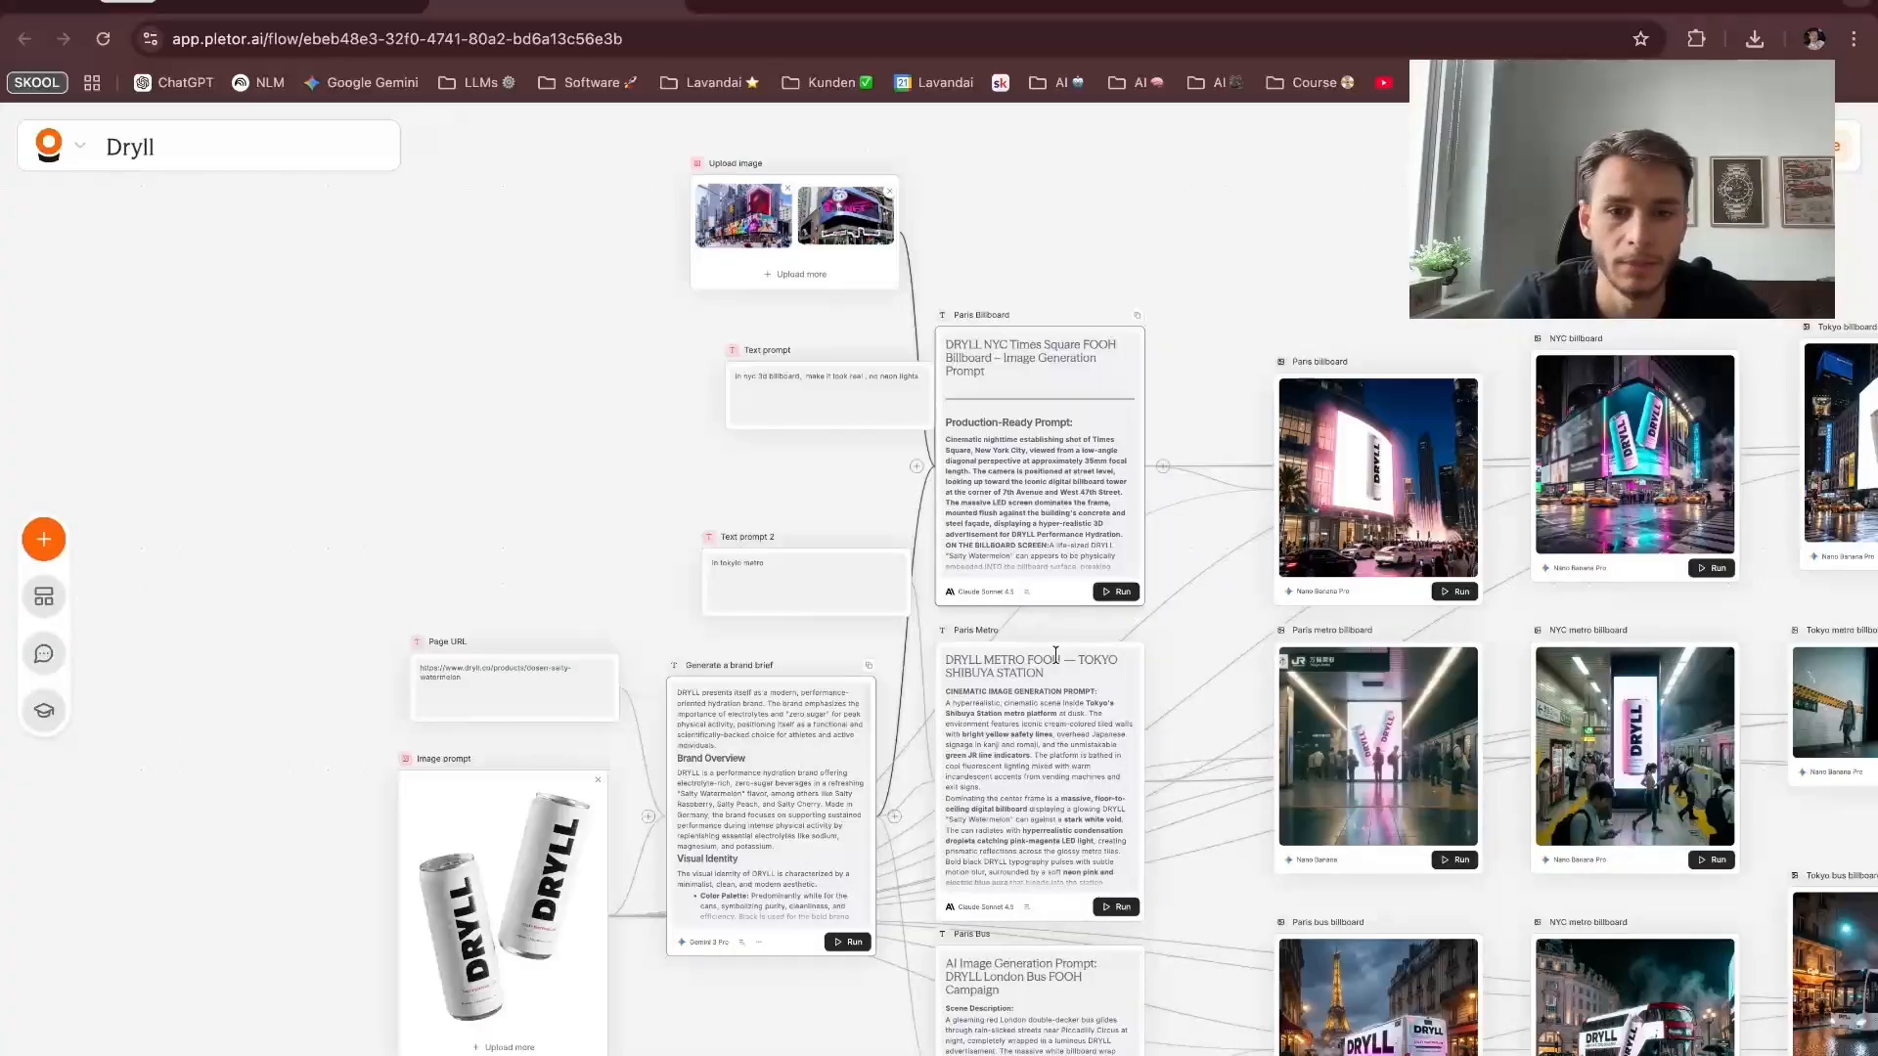
Step: Read the generated image prompt in the Paris Metro node and look over the Paris Billboard node and its linked images
{"action": "scroll", "coordinate": [1024, 756], "scroll_direction": "down", "scroll_amount": 1}
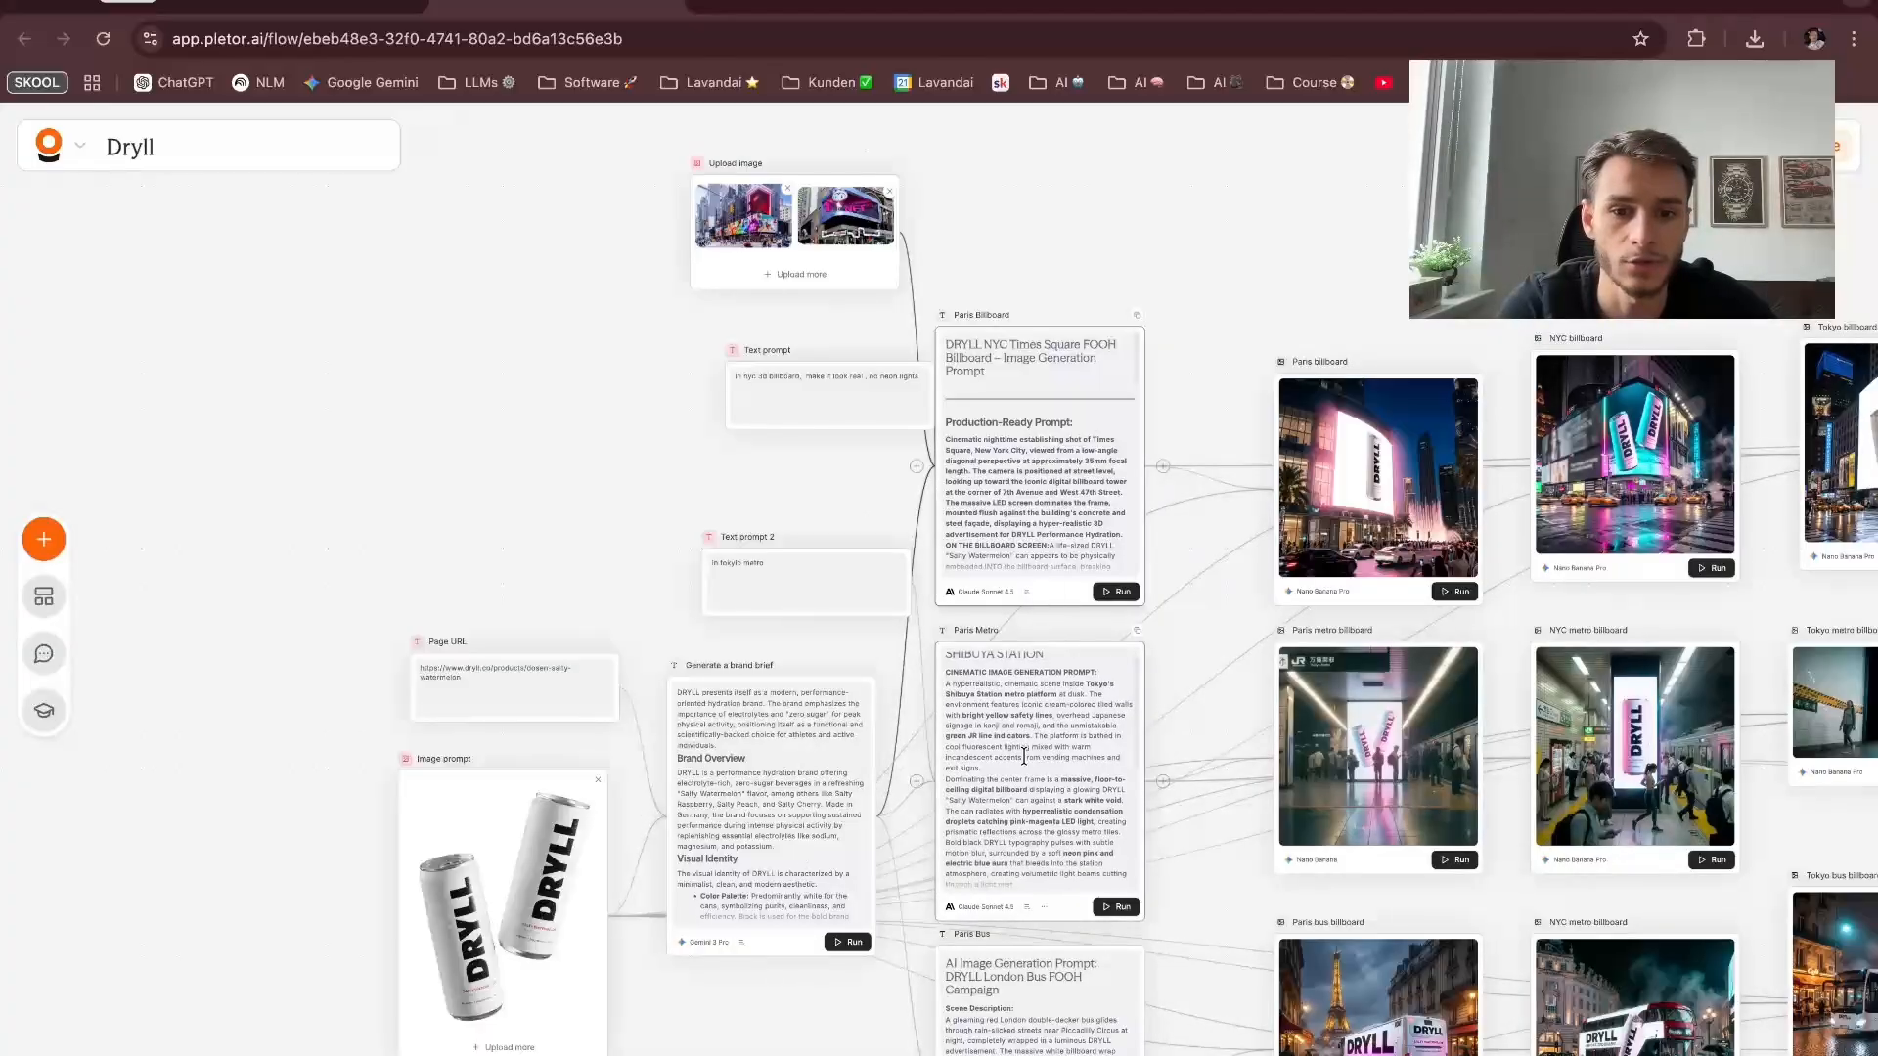
{"action": "scroll", "coordinate": [1034, 813], "scroll_direction": "down", "scroll_amount": 3}
{"action": "scroll", "coordinate": [1032, 745], "scroll_direction": "up", "scroll_amount": 4}
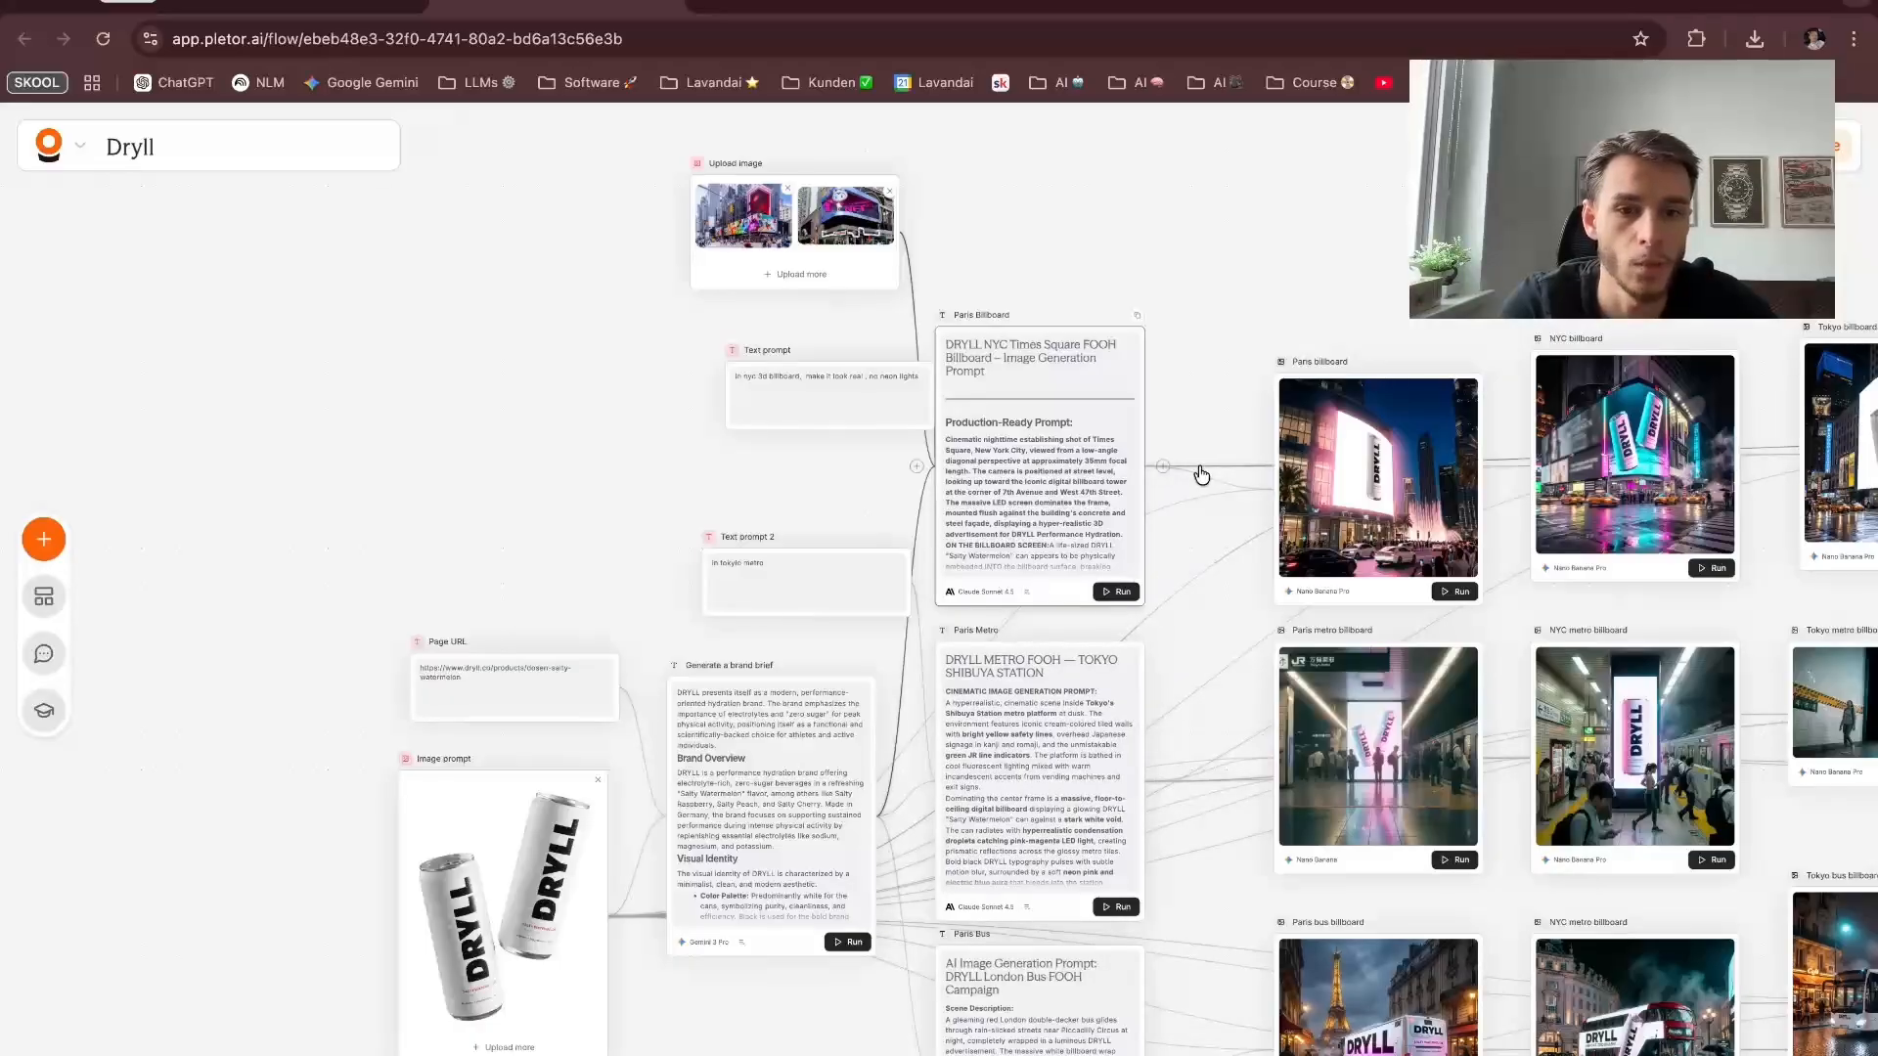
{"action": "scroll", "coordinate": [1201, 474], "scroll_direction": "down", "scroll_amount": 1}
{"action": "scroll", "coordinate": [1174, 371], "scroll_direction": "right", "scroll_amount": 2}
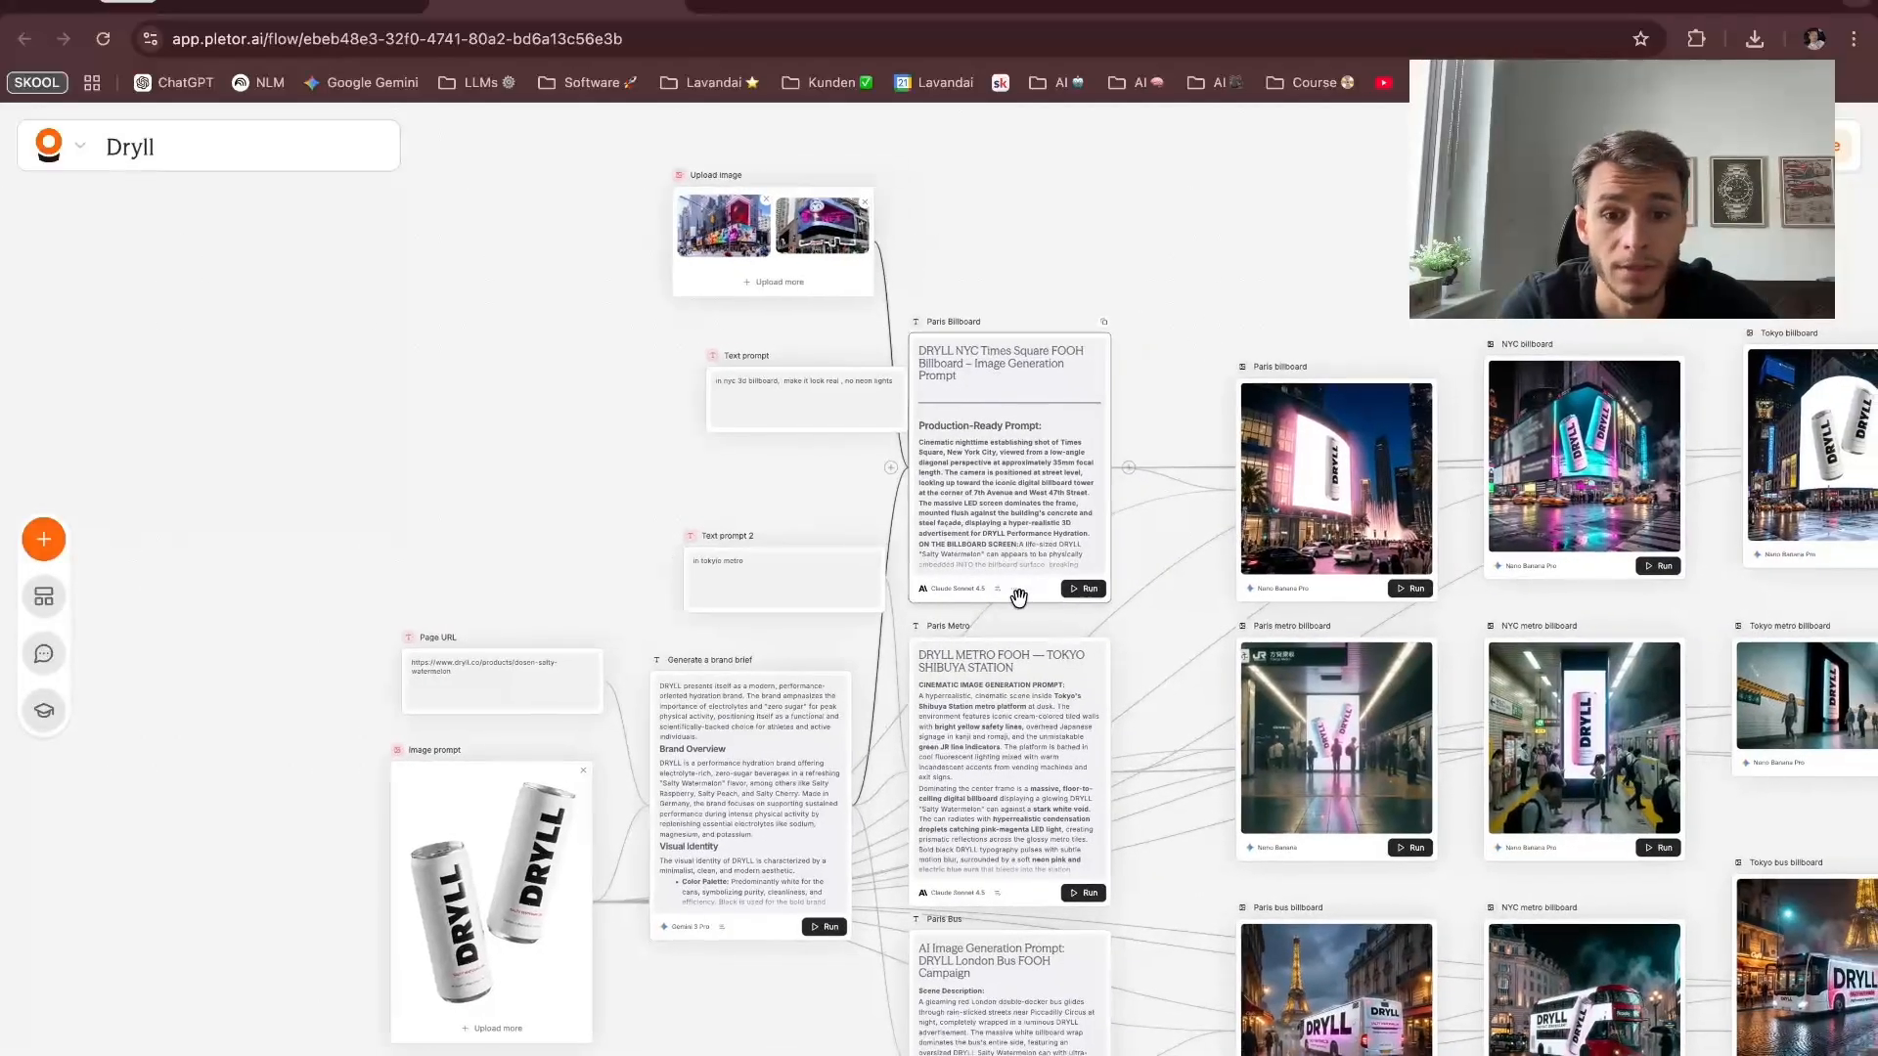
{"action": "left_click_drag", "start_coordinate": [1018, 601], "coordinate": [1029, 601]}
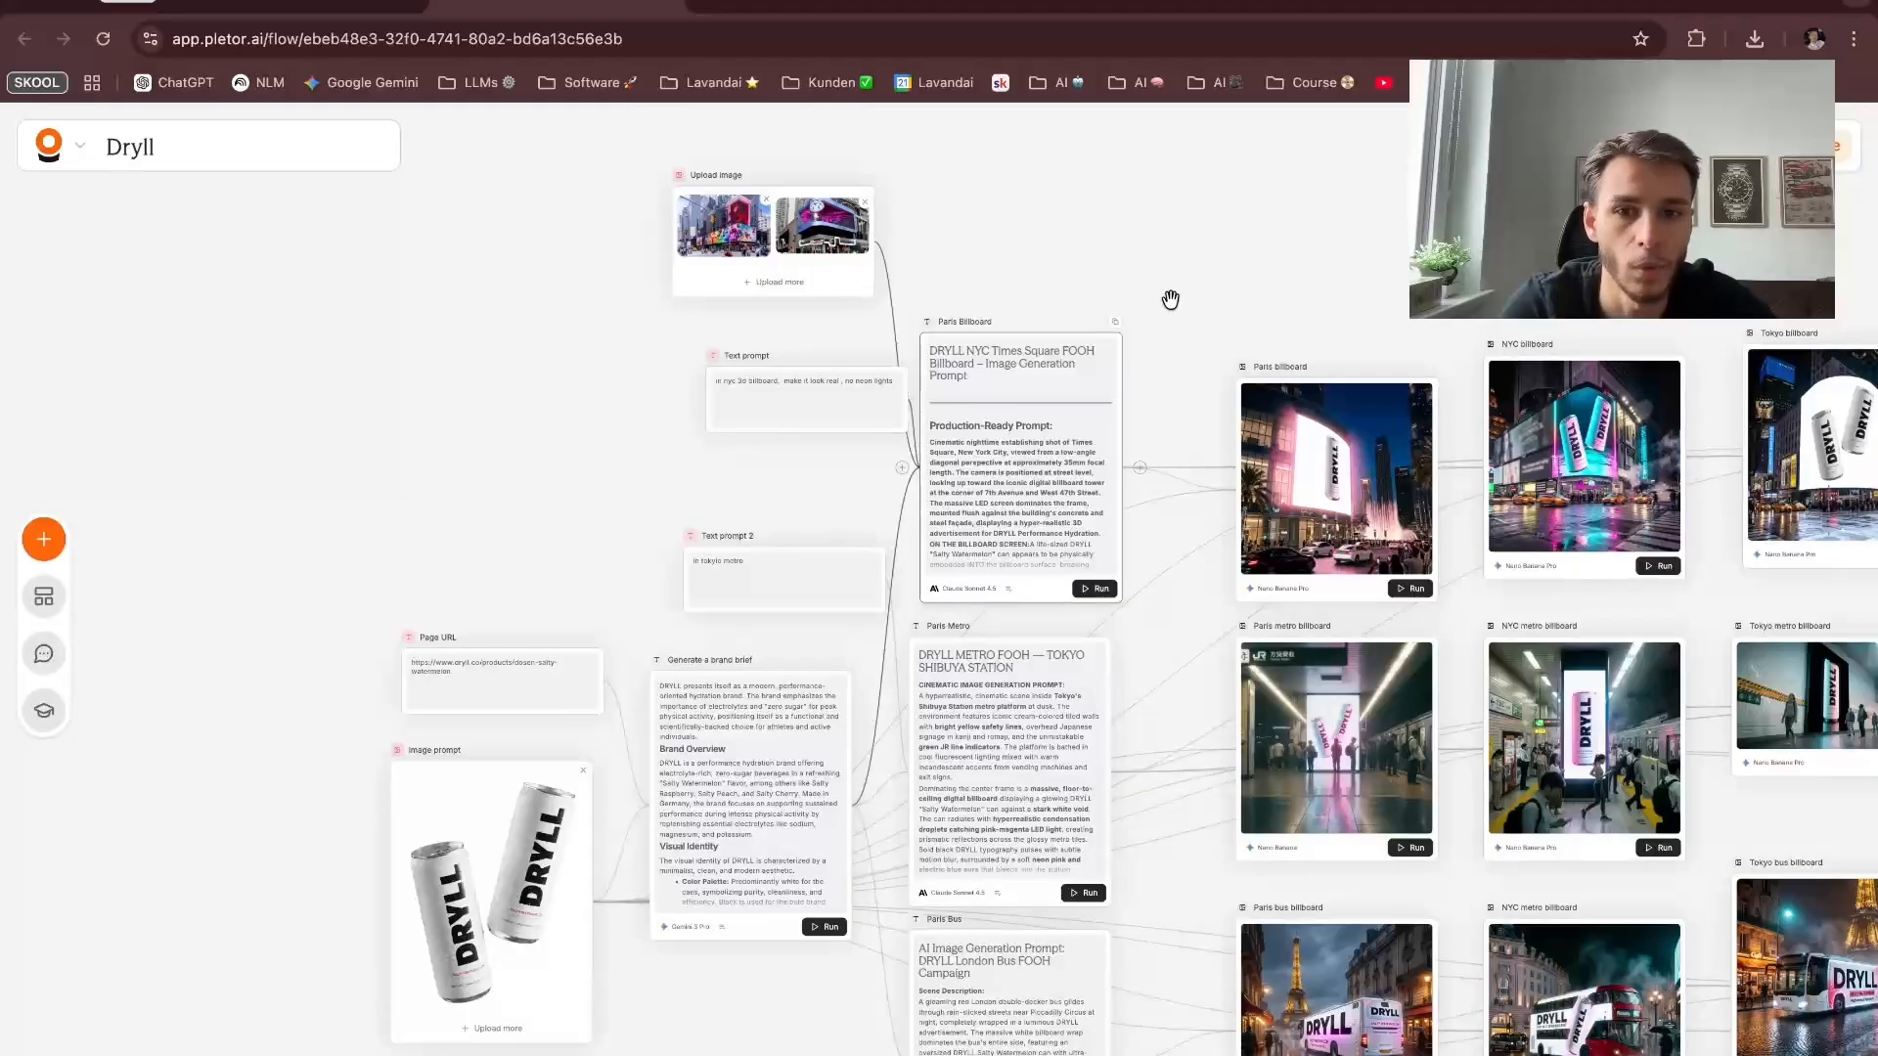
Step: Review the custom instructions and connected inputs of the Paris Metro node
{"action": "scroll", "coordinate": [664, 509], "scroll_direction": "down", "scroll_amount": 5}
{"action": "scroll", "coordinate": [664, 509], "scroll_direction": "right", "scroll_amount": 3}
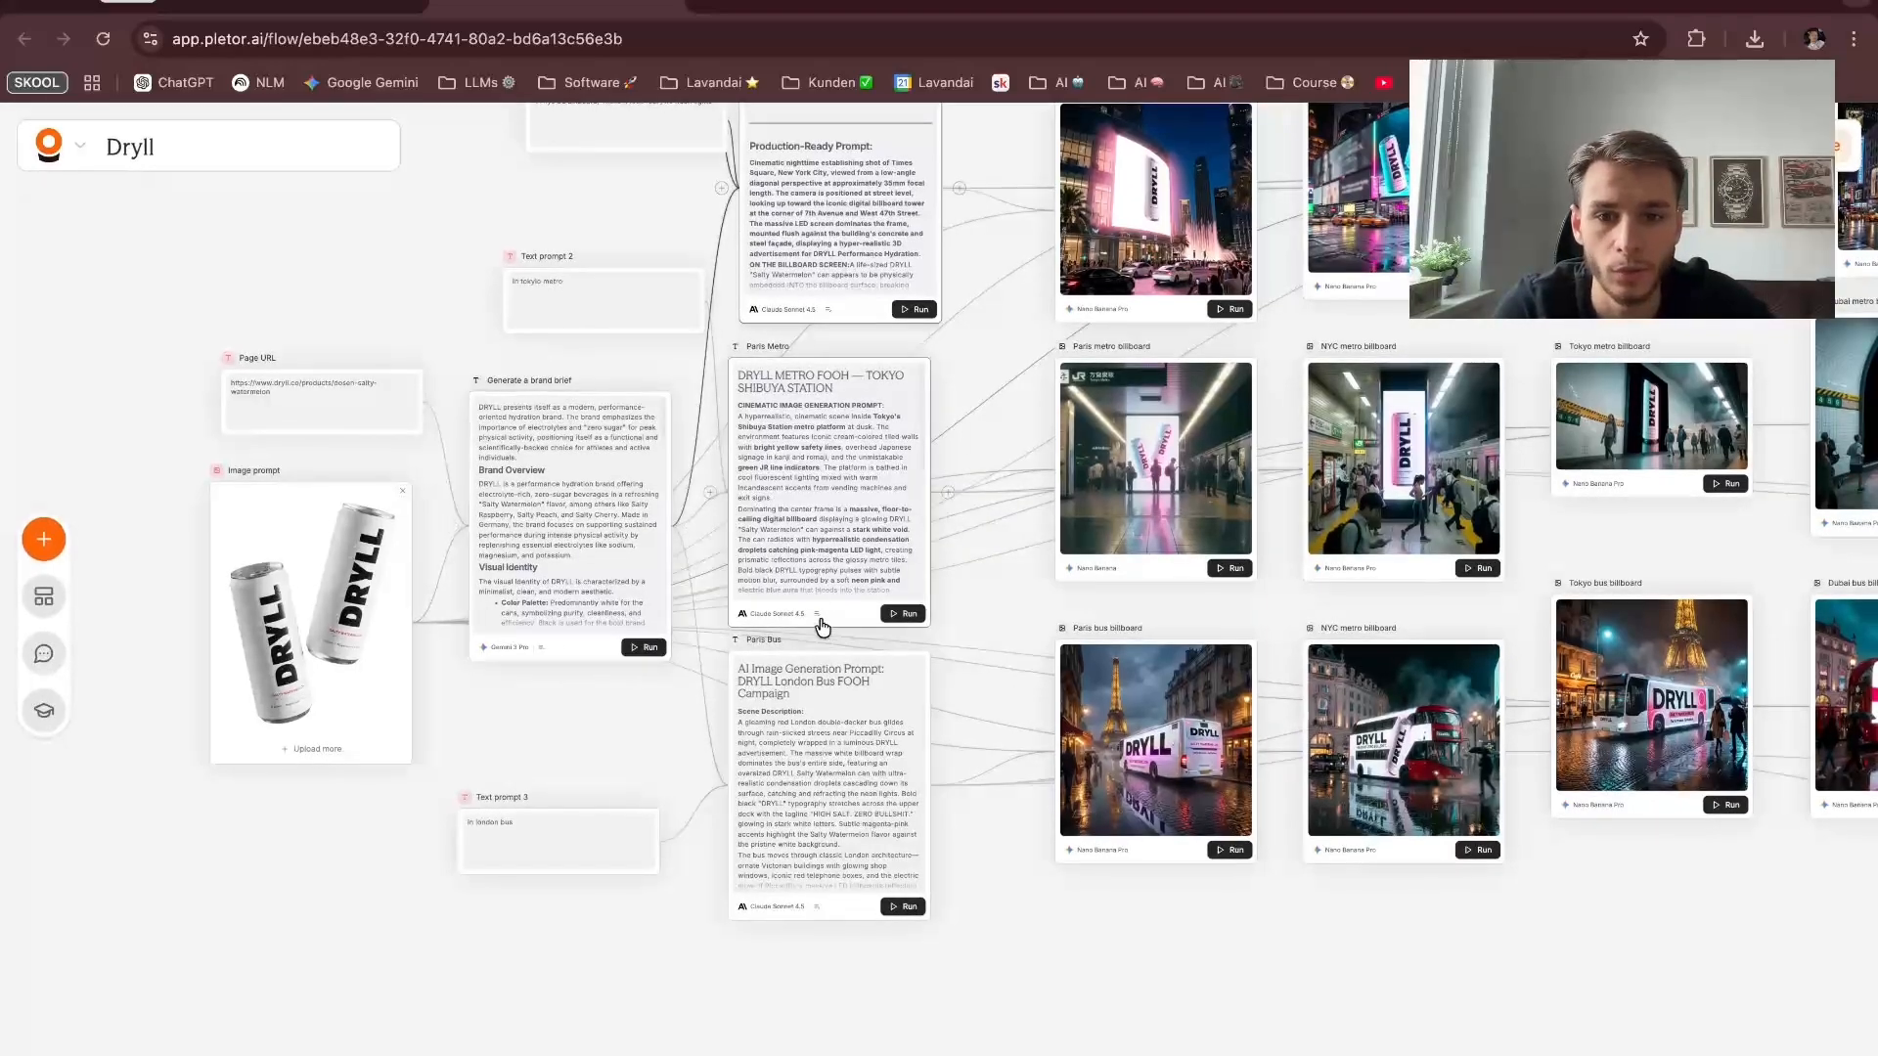
{"action": "left_click", "coordinate": [852, 617]}
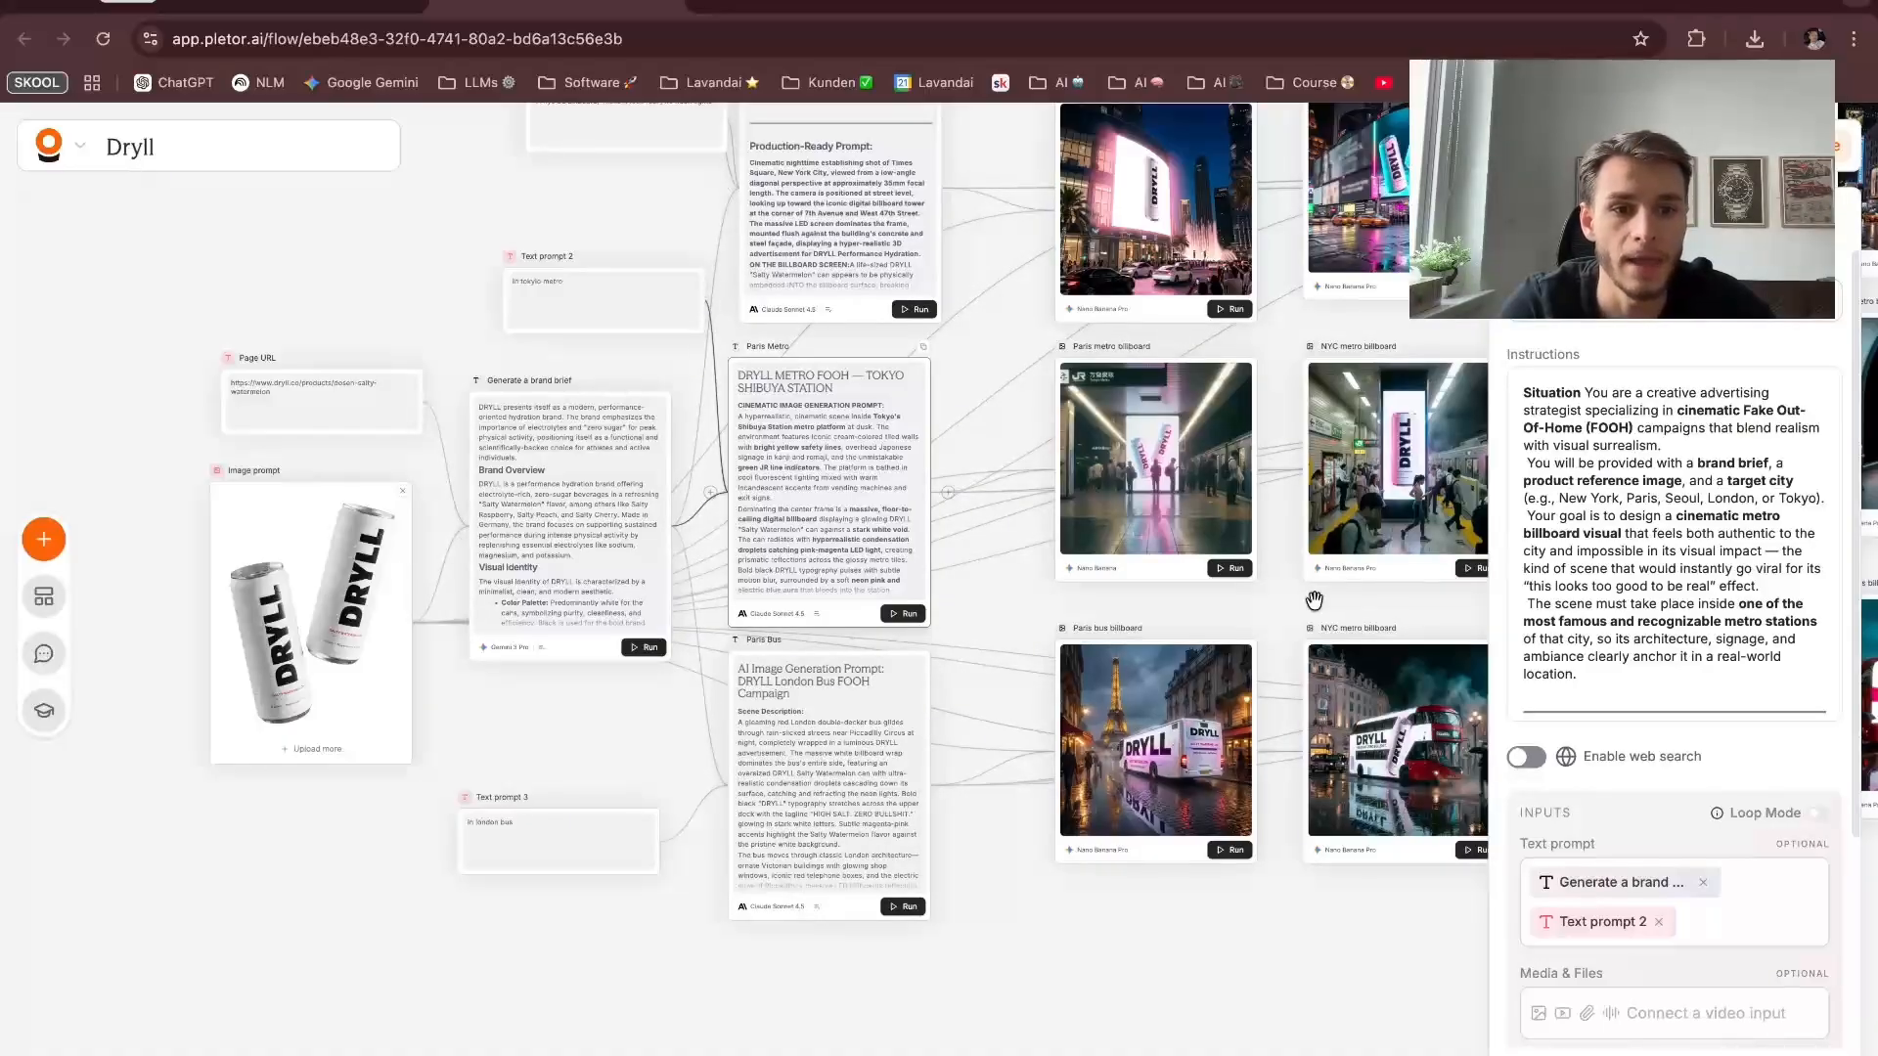
{"action": "left_click", "coordinate": [978, 943]}
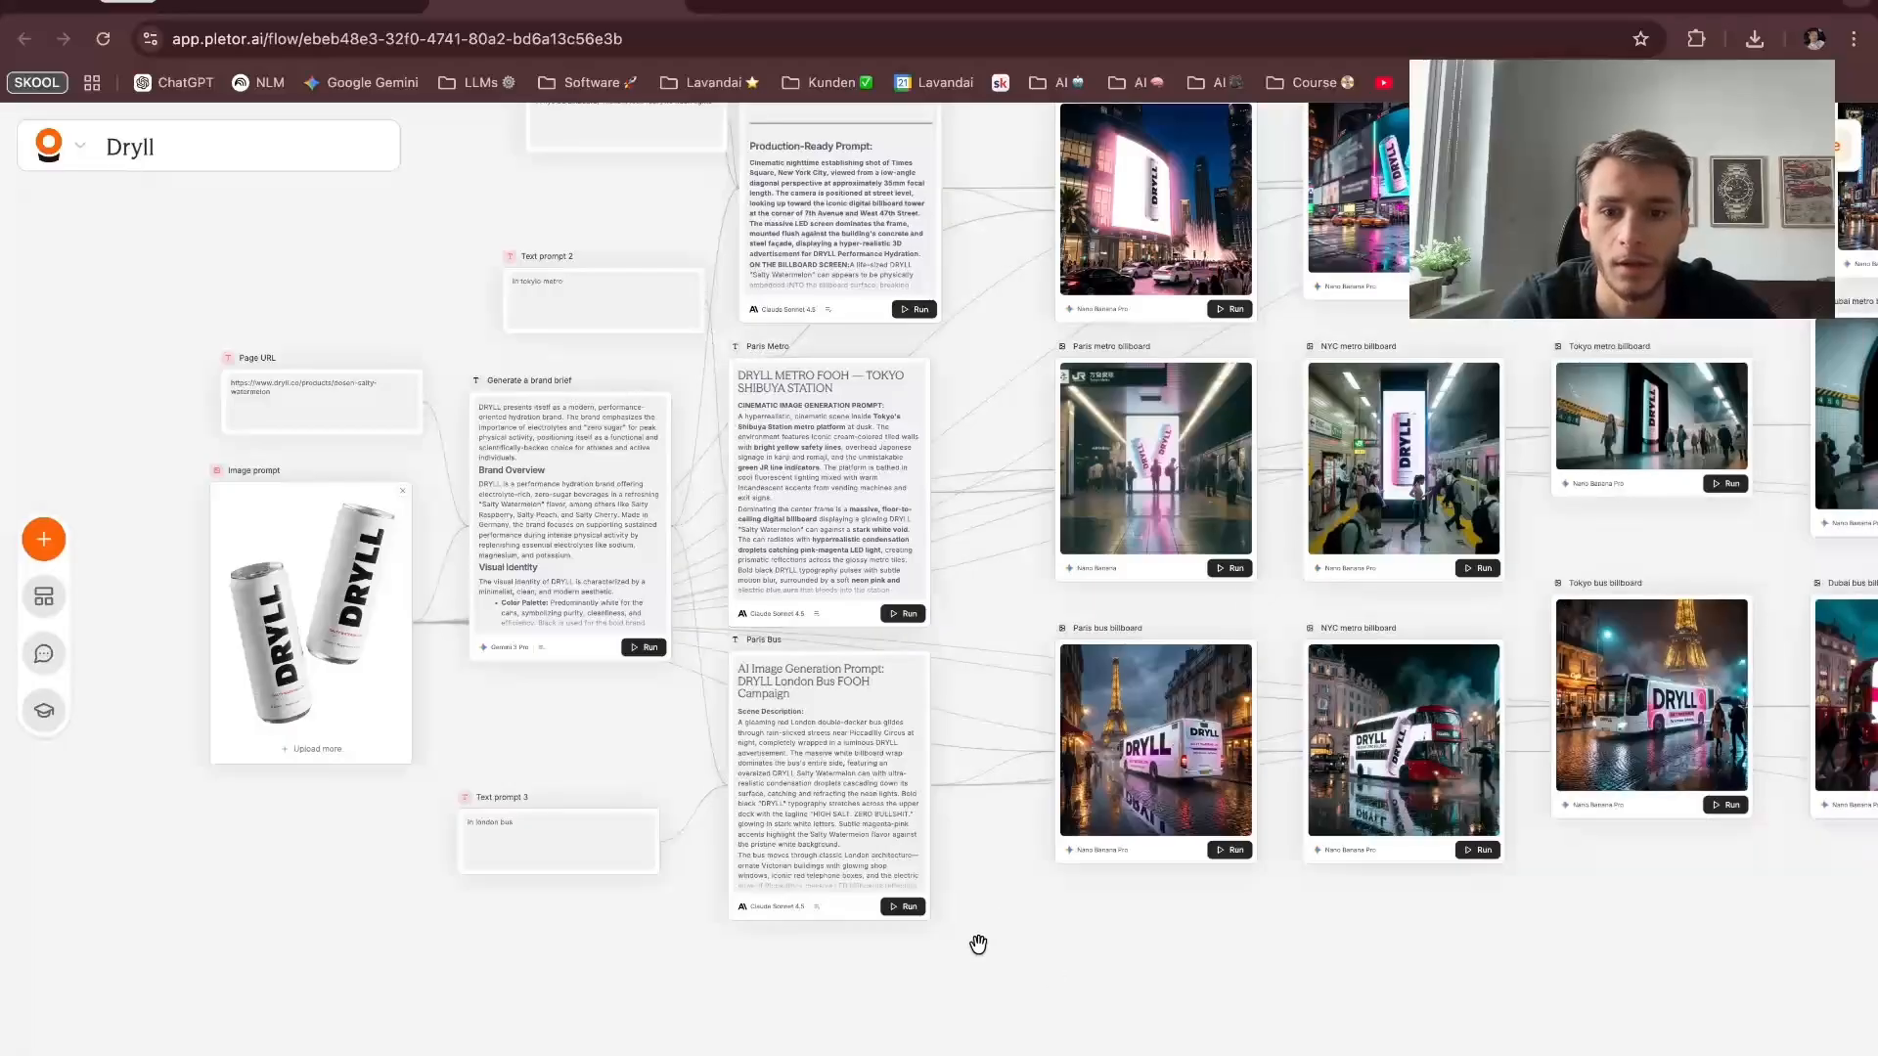
Step: Review the language models available for the Paris Bus node without changing its selection
{"action": "scroll", "coordinate": [978, 944], "scroll_direction": "down", "scroll_amount": 2}
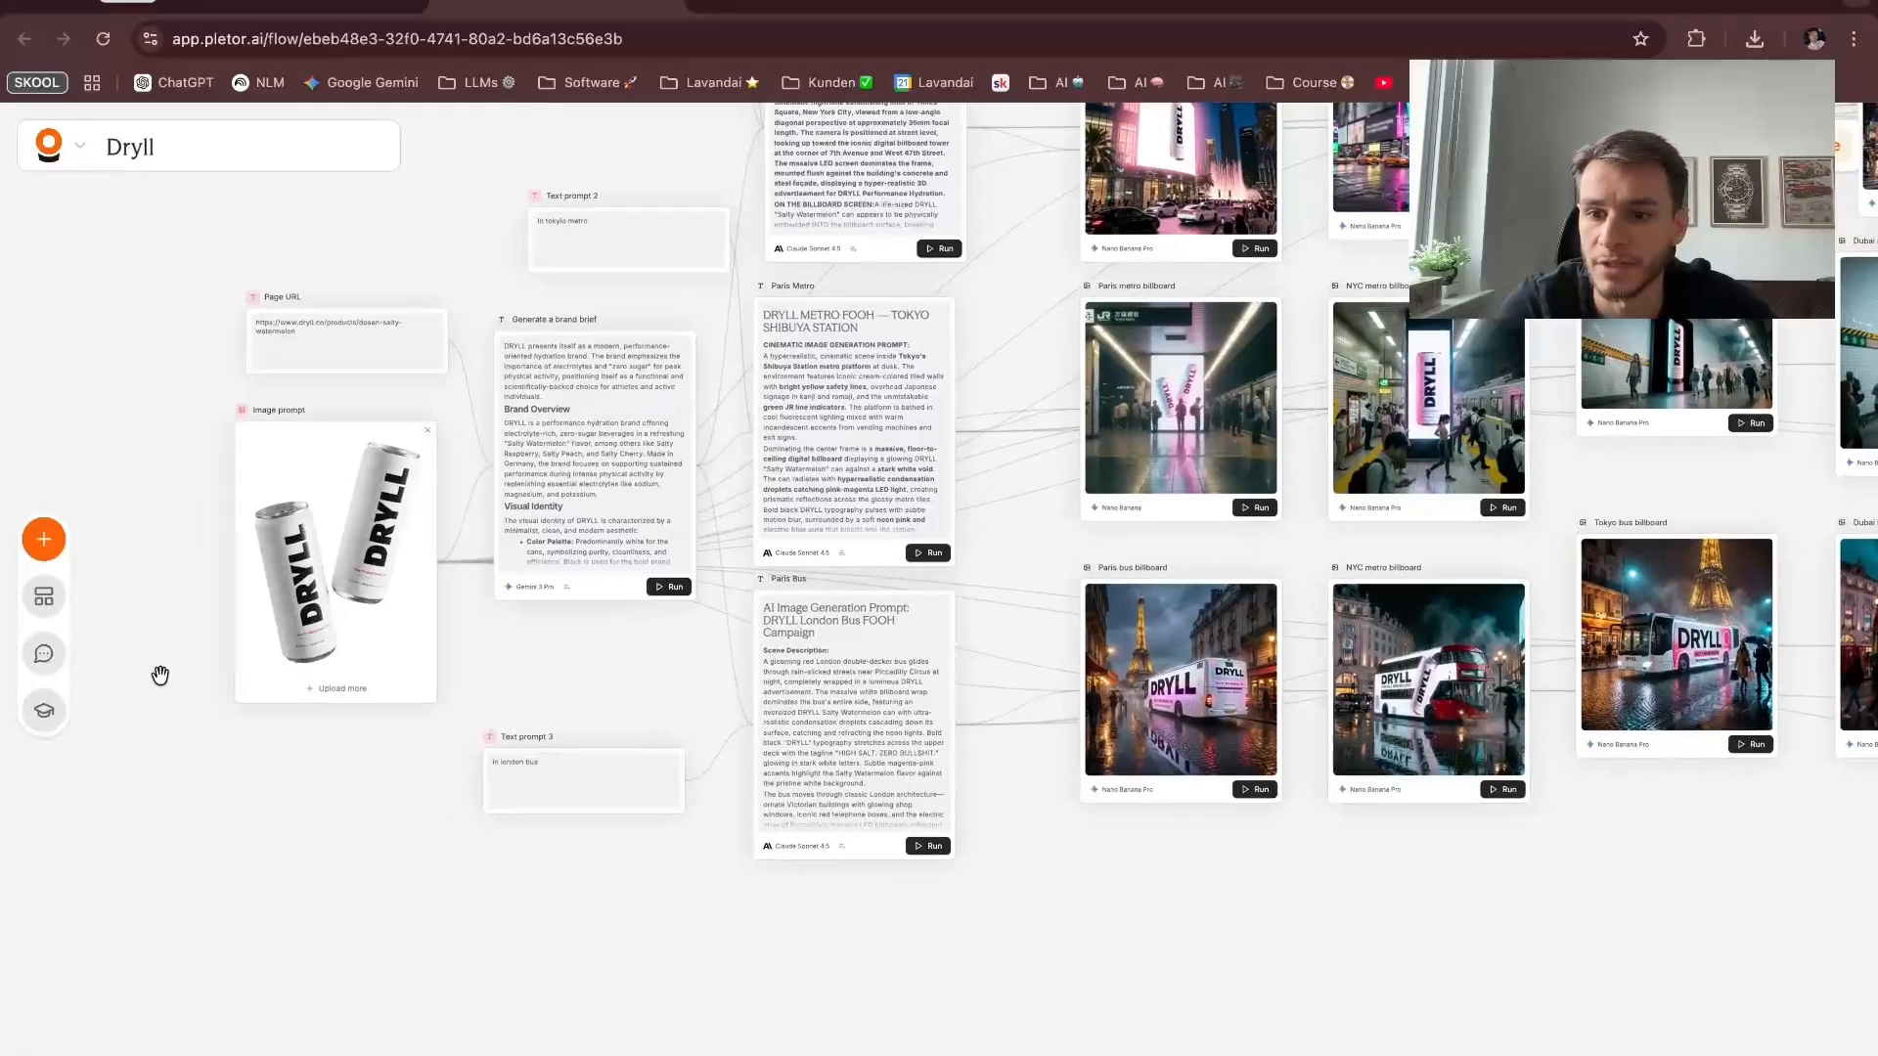
{"action": "left_click", "coordinate": [847, 852]}
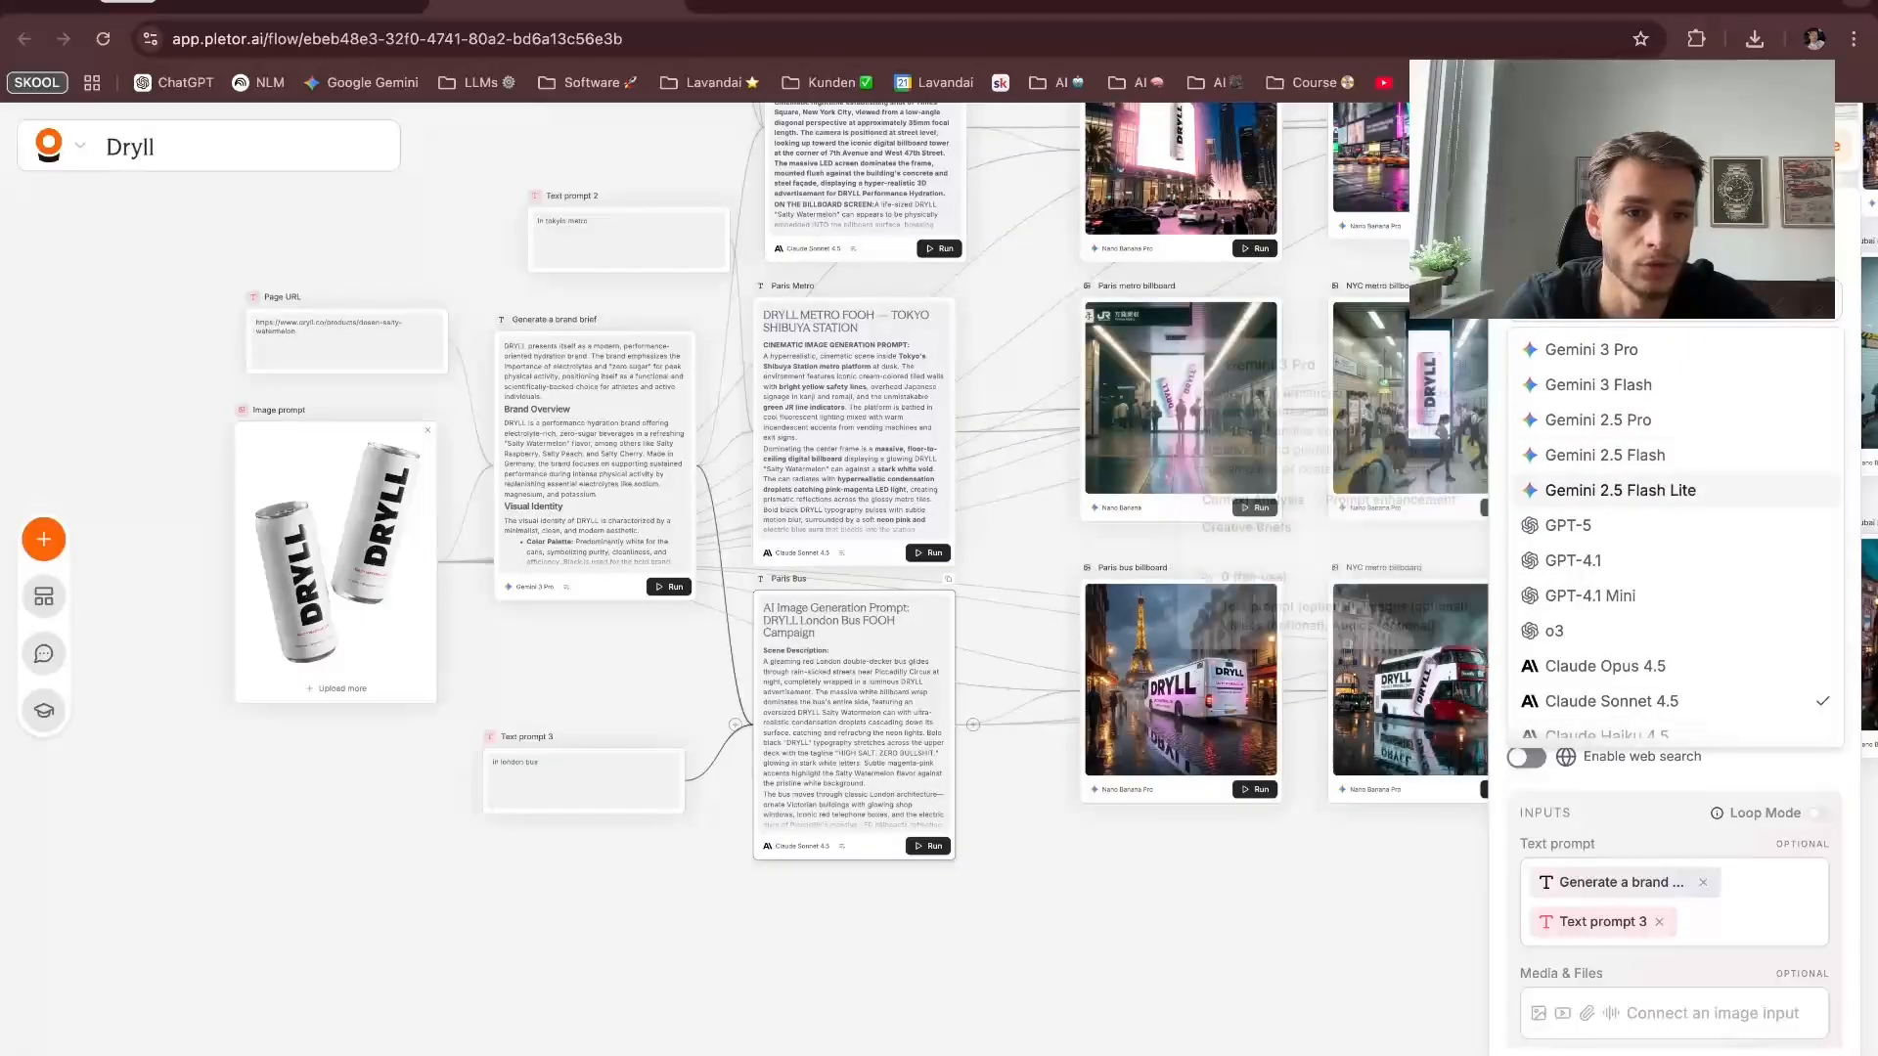
{"action": "left_click", "coordinate": [1066, 914]}
{"action": "left_click", "coordinate": [1066, 915]}
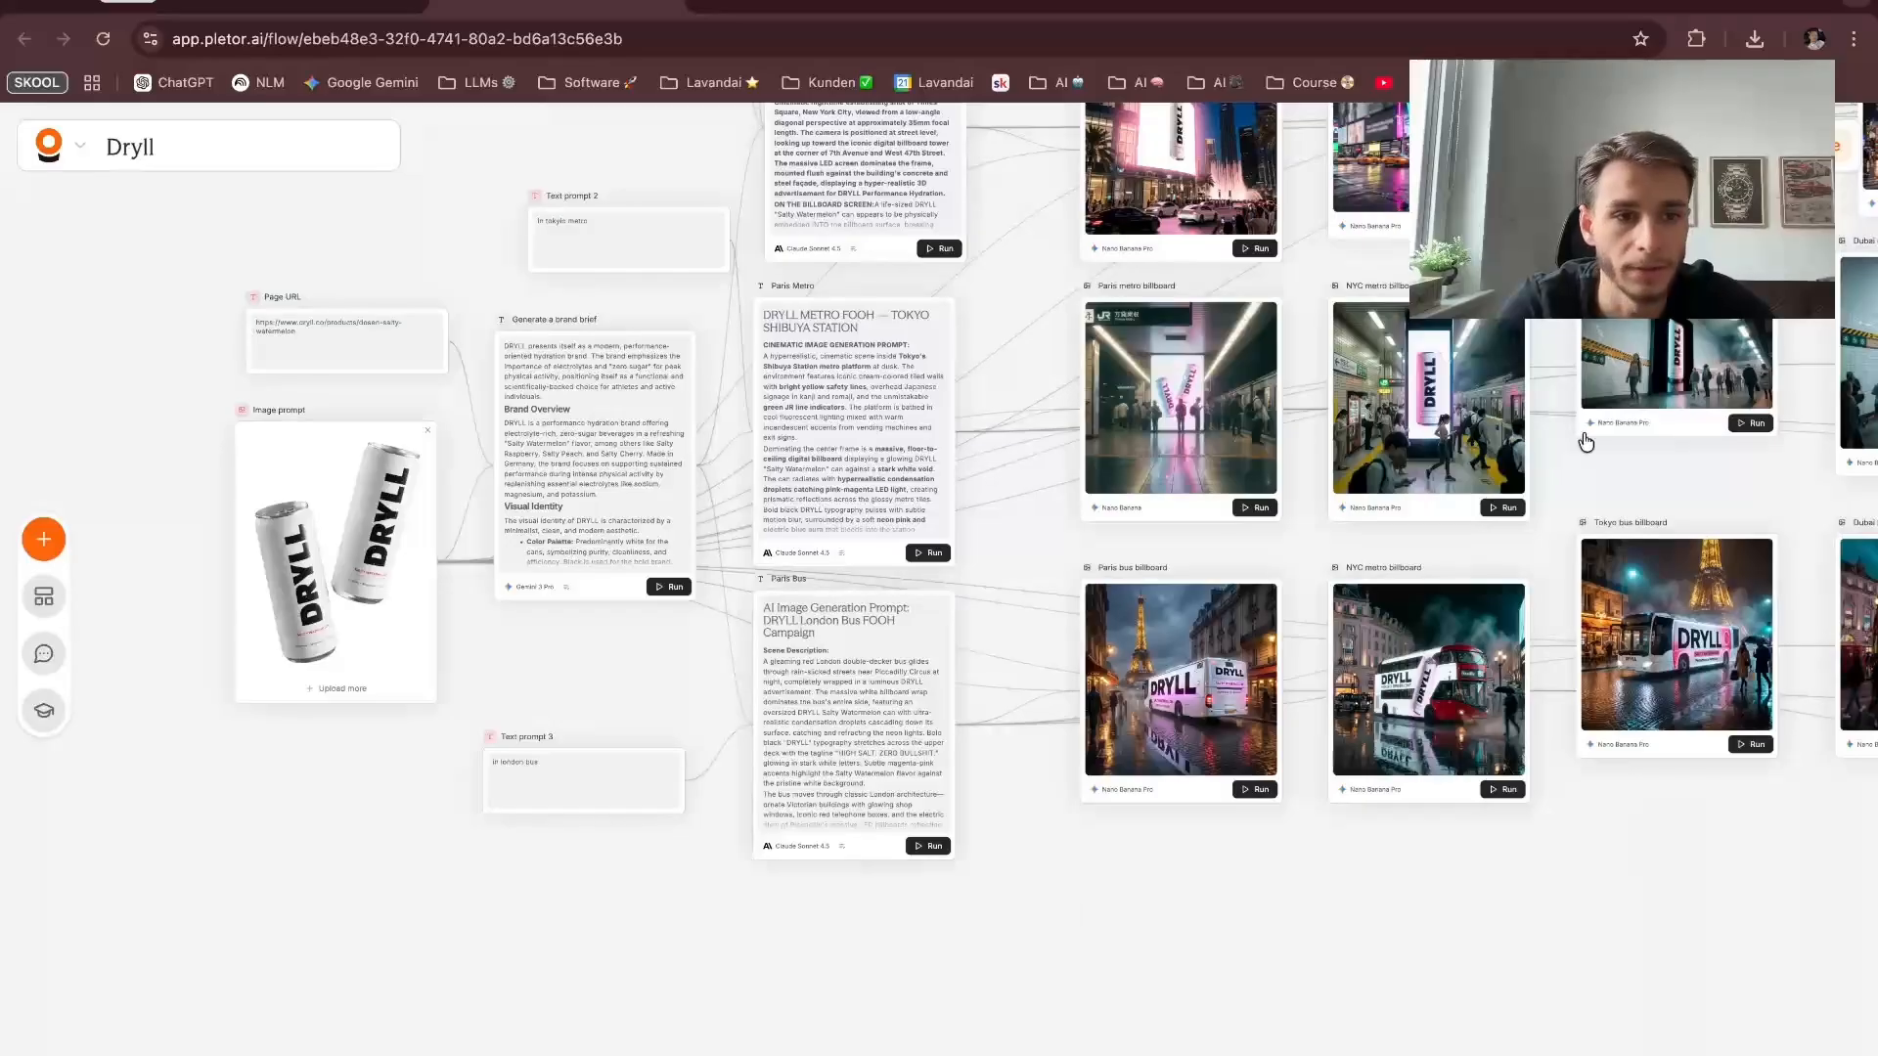
Step: Add a Generate Text node on the empty canvas below the london bus text prompt
{"action": "left_click", "coordinate": [43, 539]}
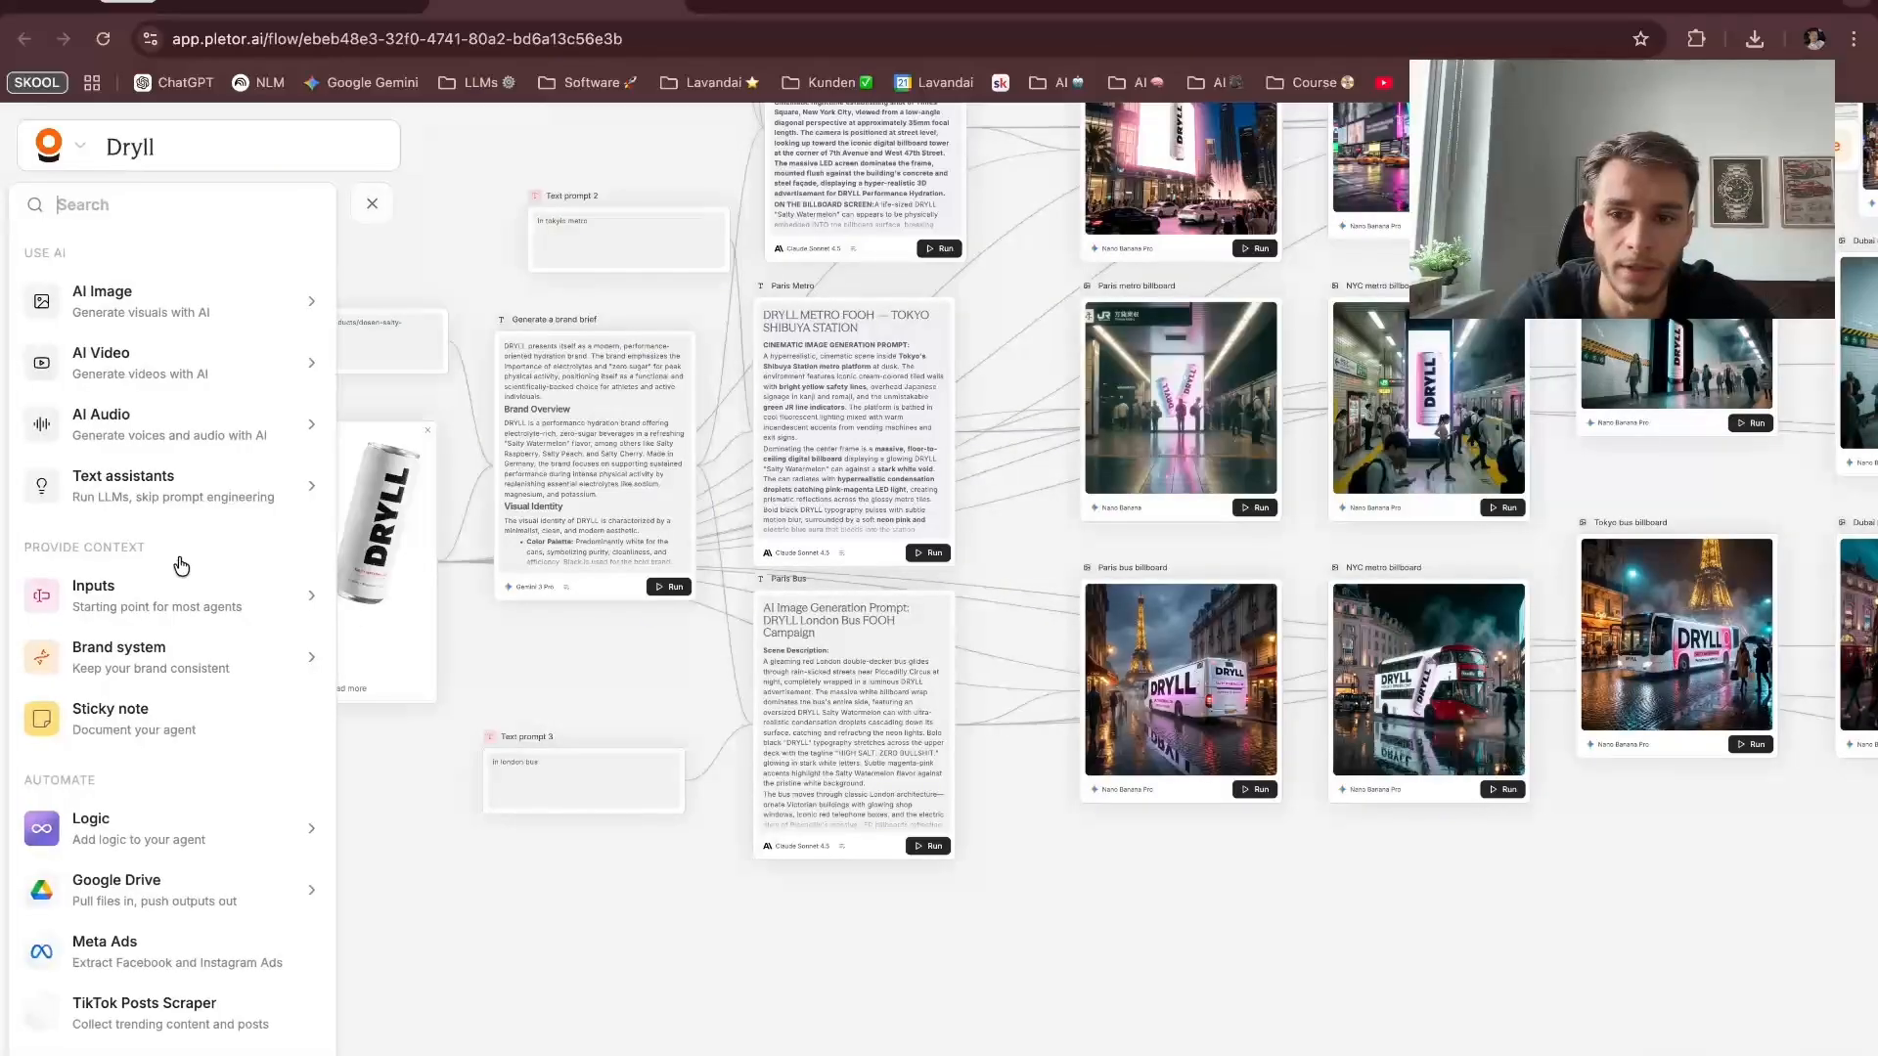
{"action": "right_click", "coordinate": [456, 898]}
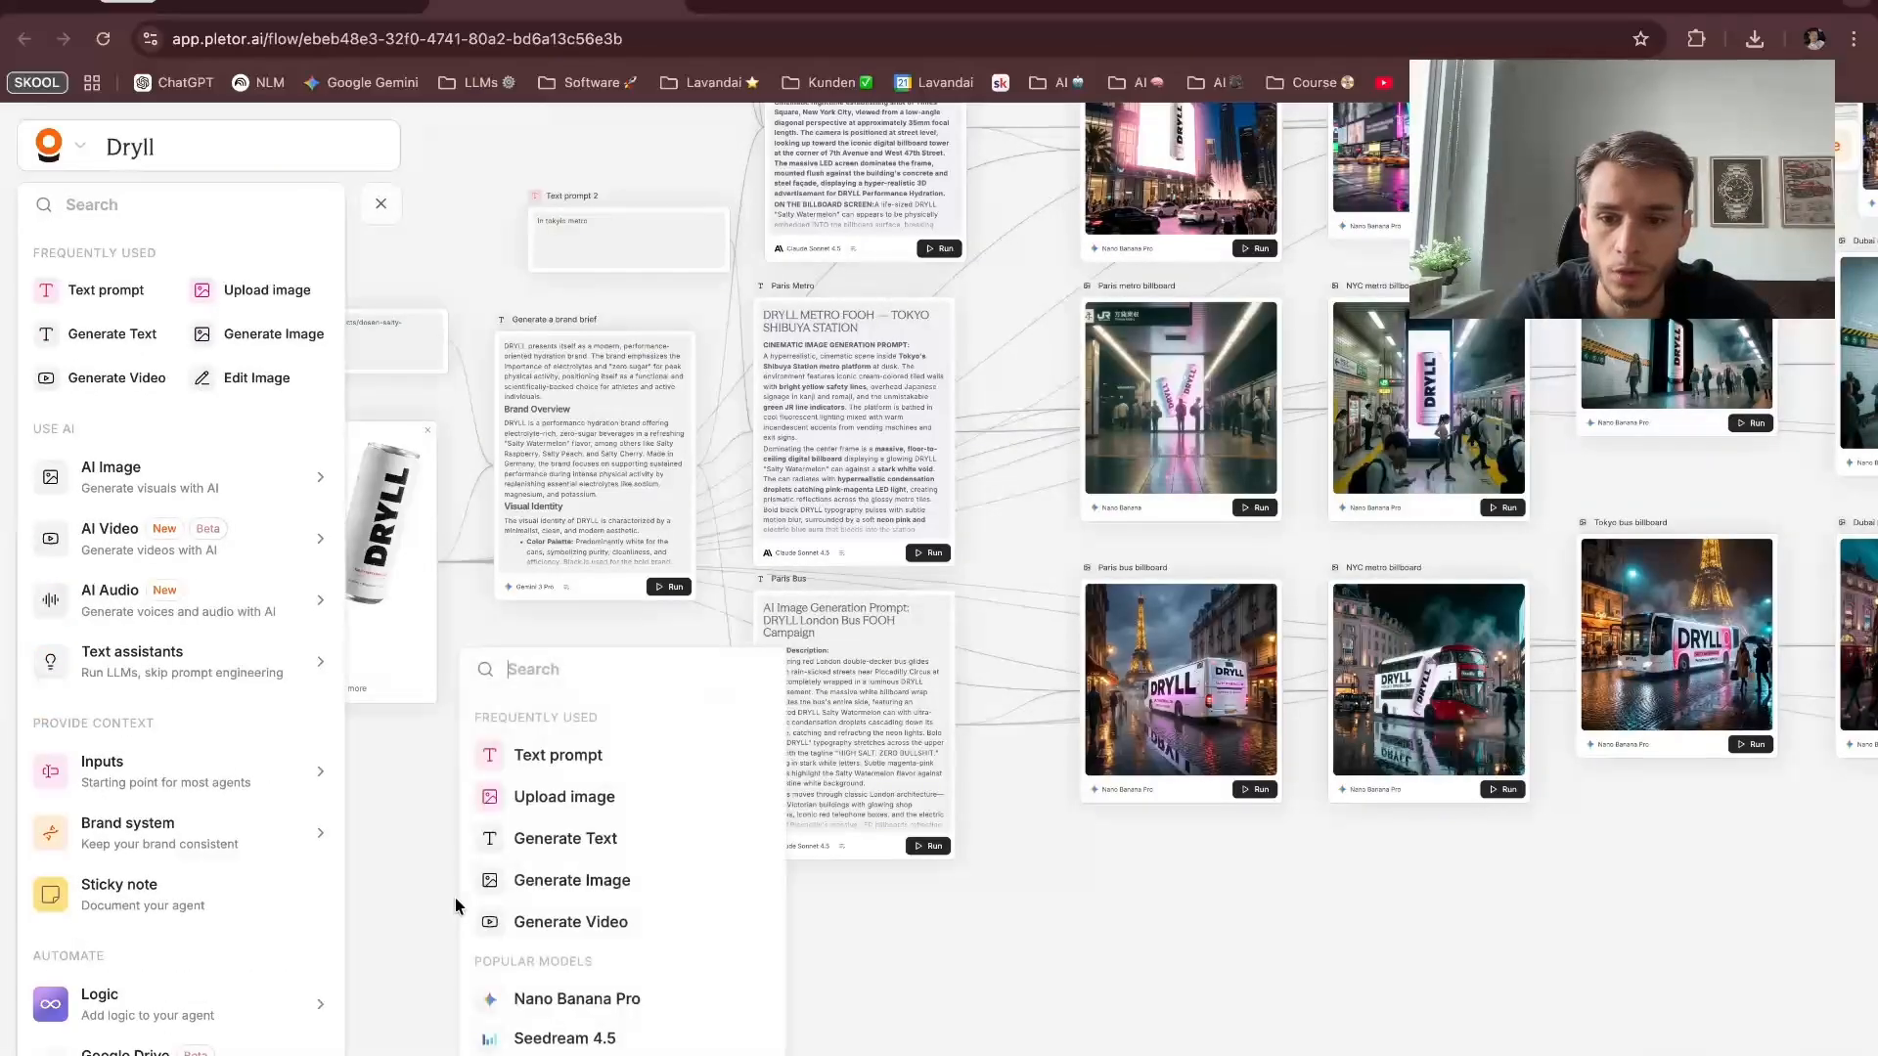
{"action": "left_click", "coordinate": [568, 853]}
{"action": "scroll", "coordinate": [943, 733], "scroll_direction": "up", "scroll_amount": 5}
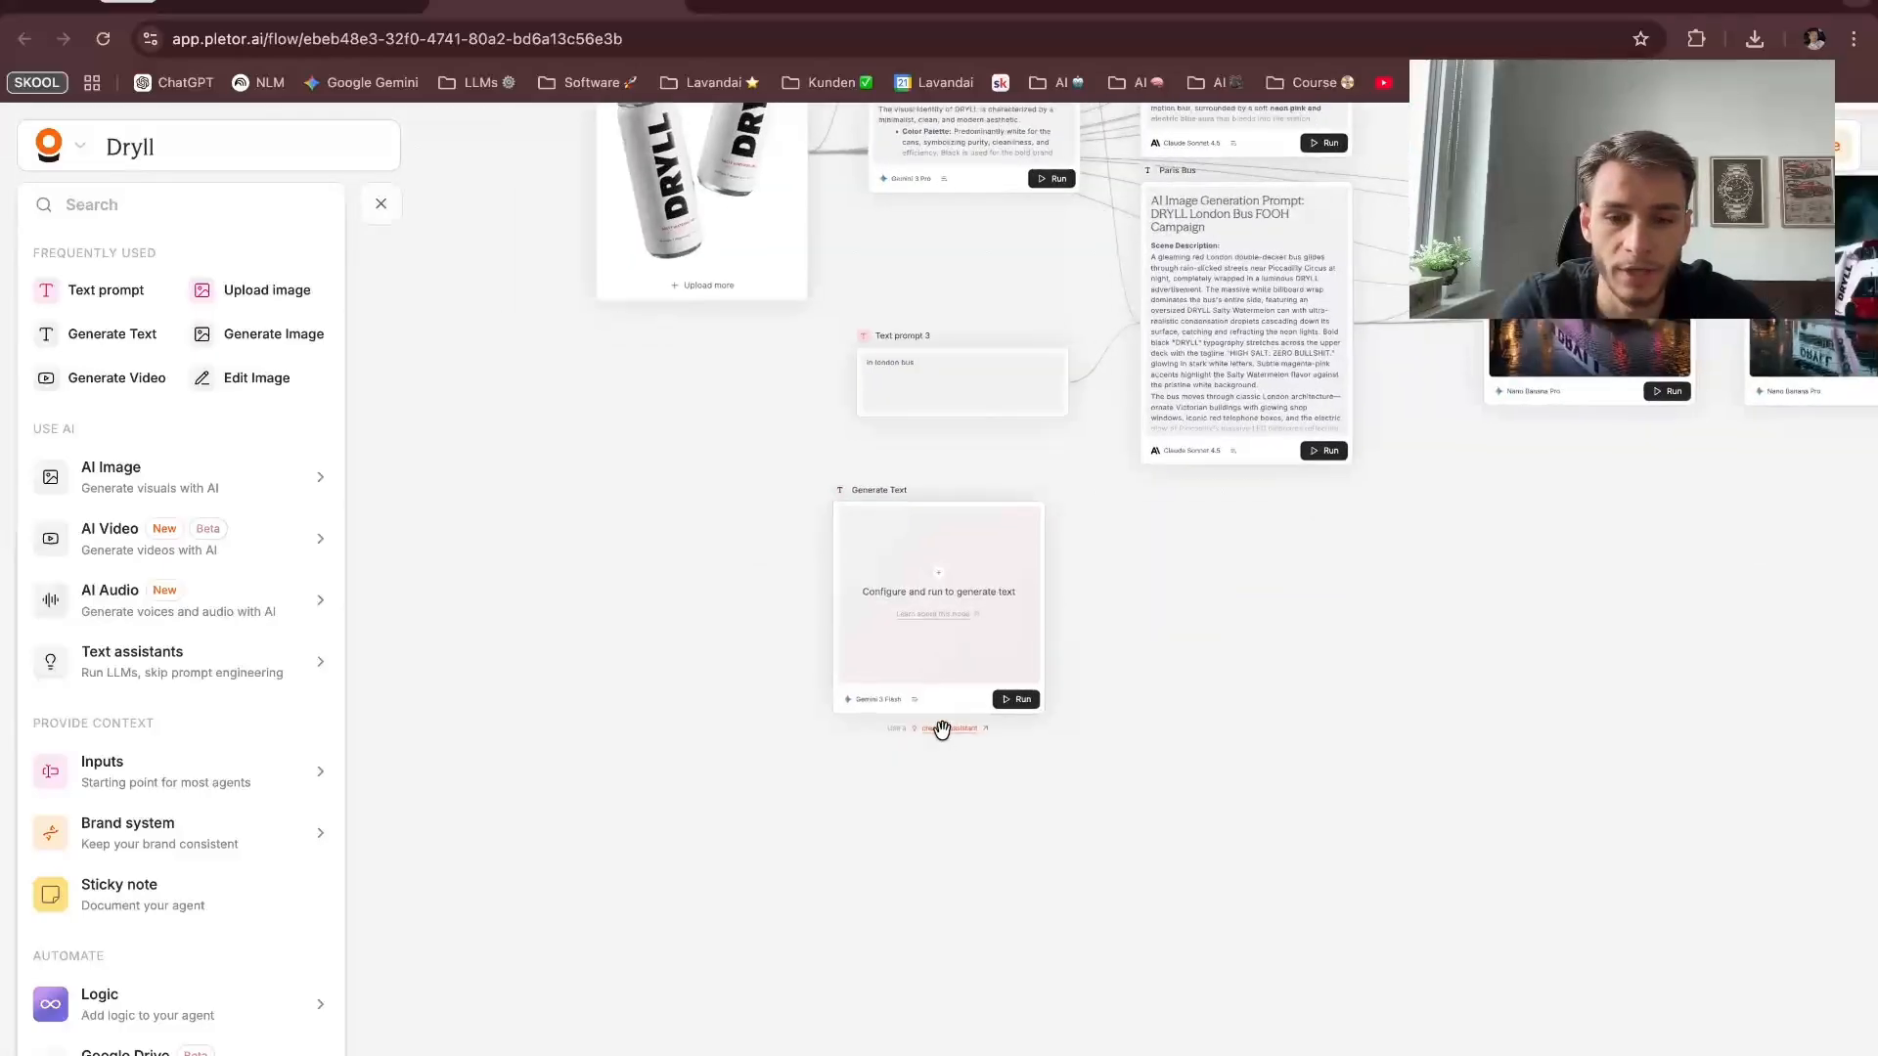
{"action": "left_click", "coordinate": [381, 207]}
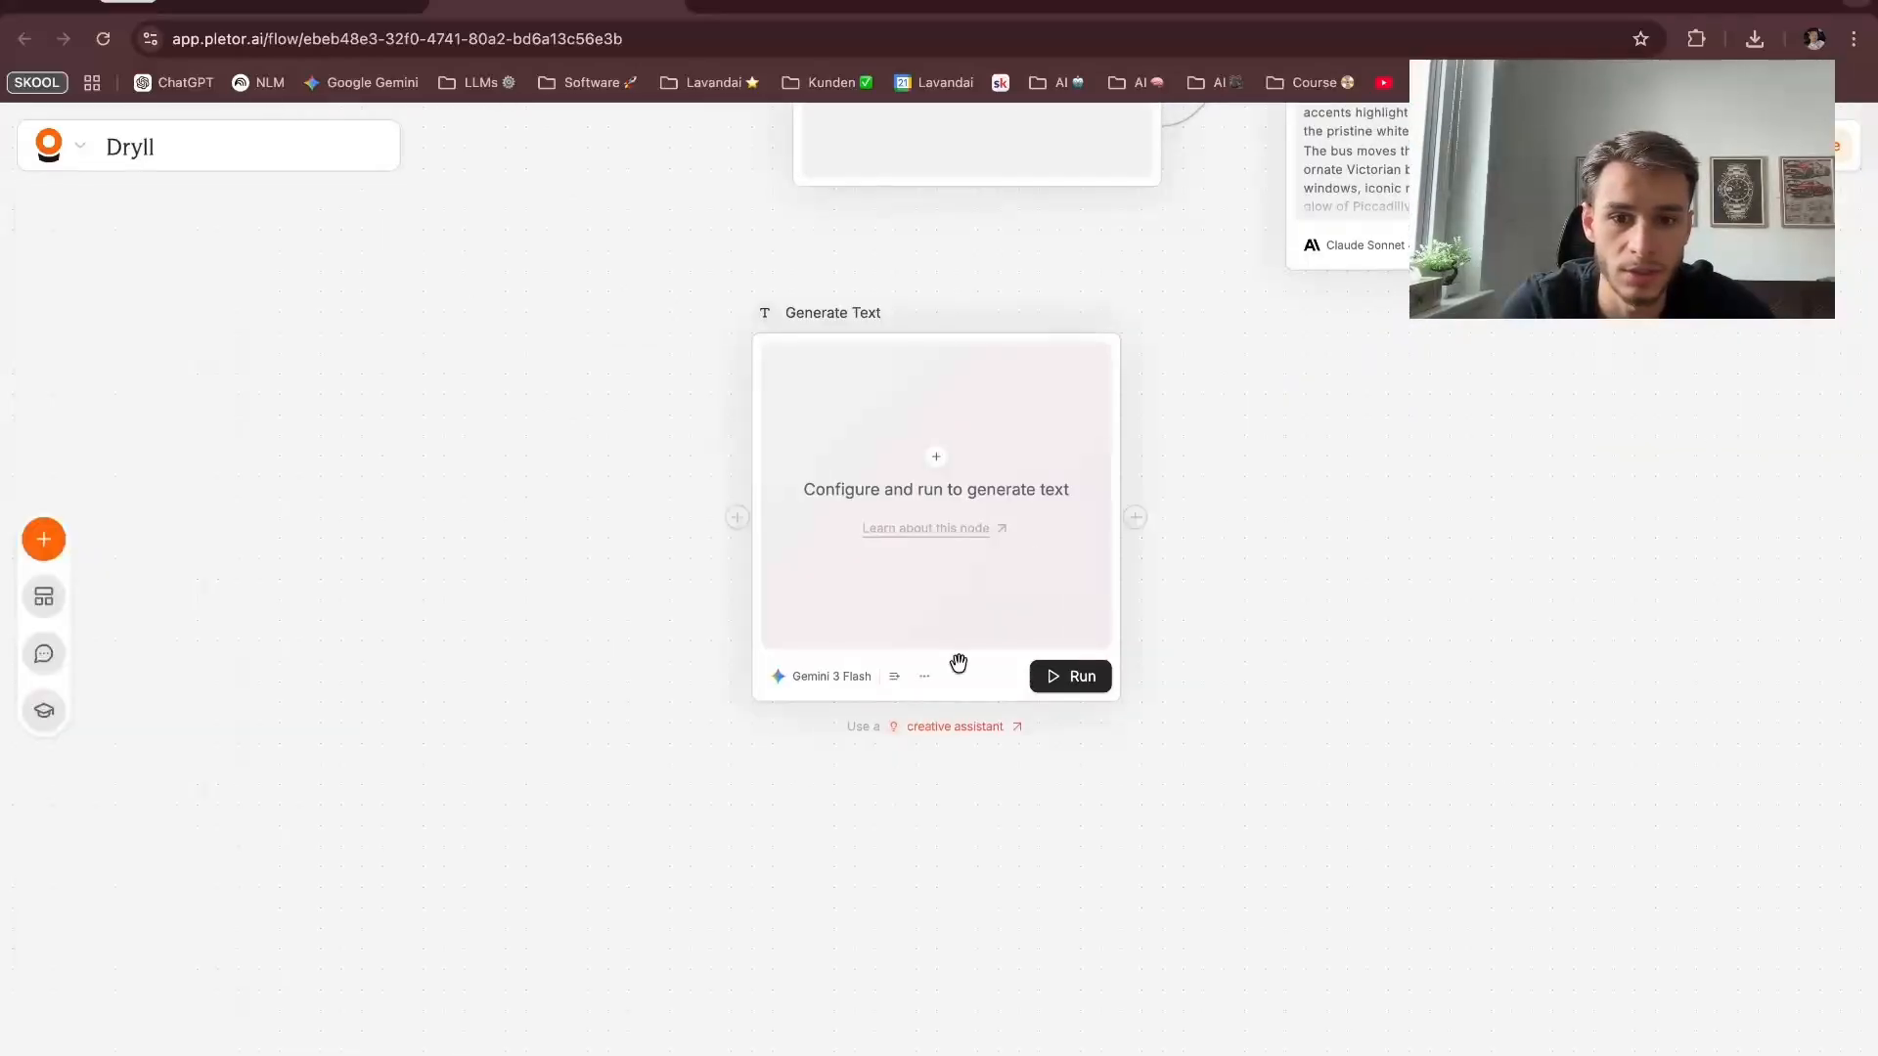
Step: Browse the creative text assistants offered for the new Generate Text node
{"action": "left_click", "coordinate": [956, 728]}
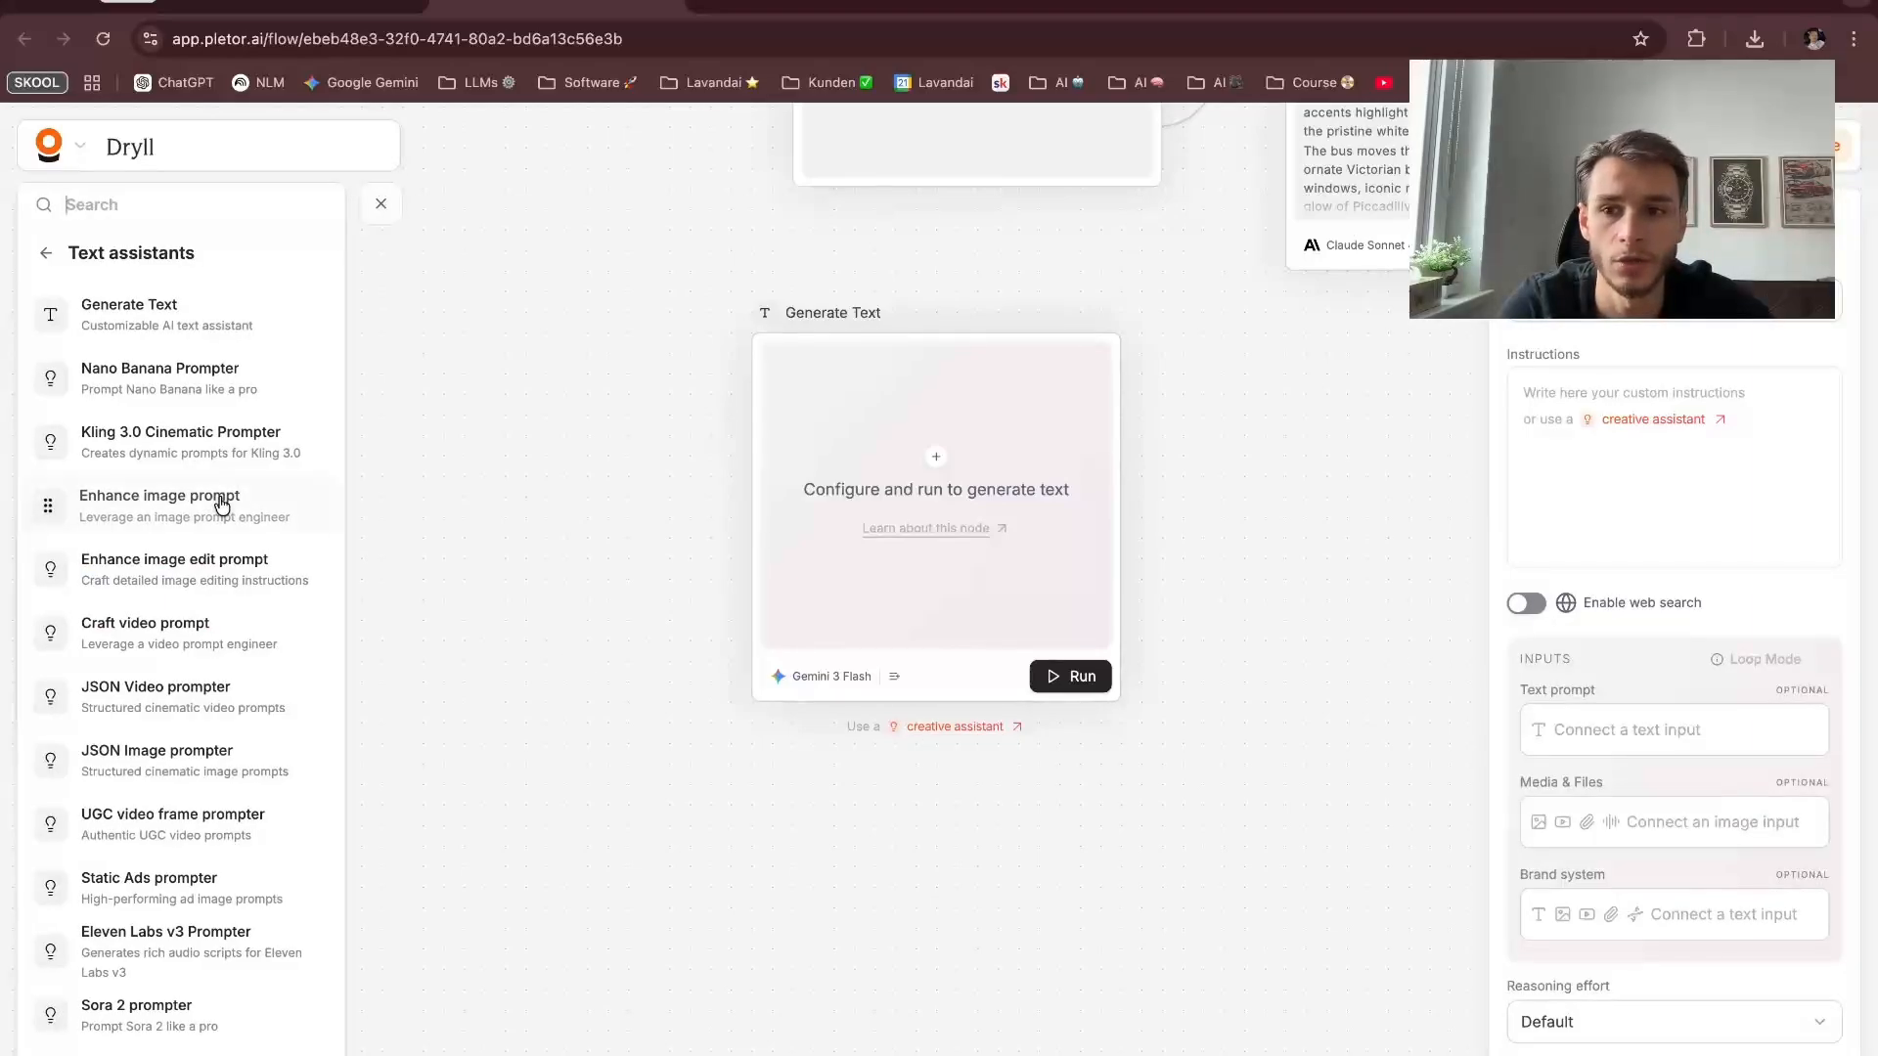
{"action": "scroll", "coordinate": [298, 499], "scroll_direction": "down", "scroll_amount": 1}
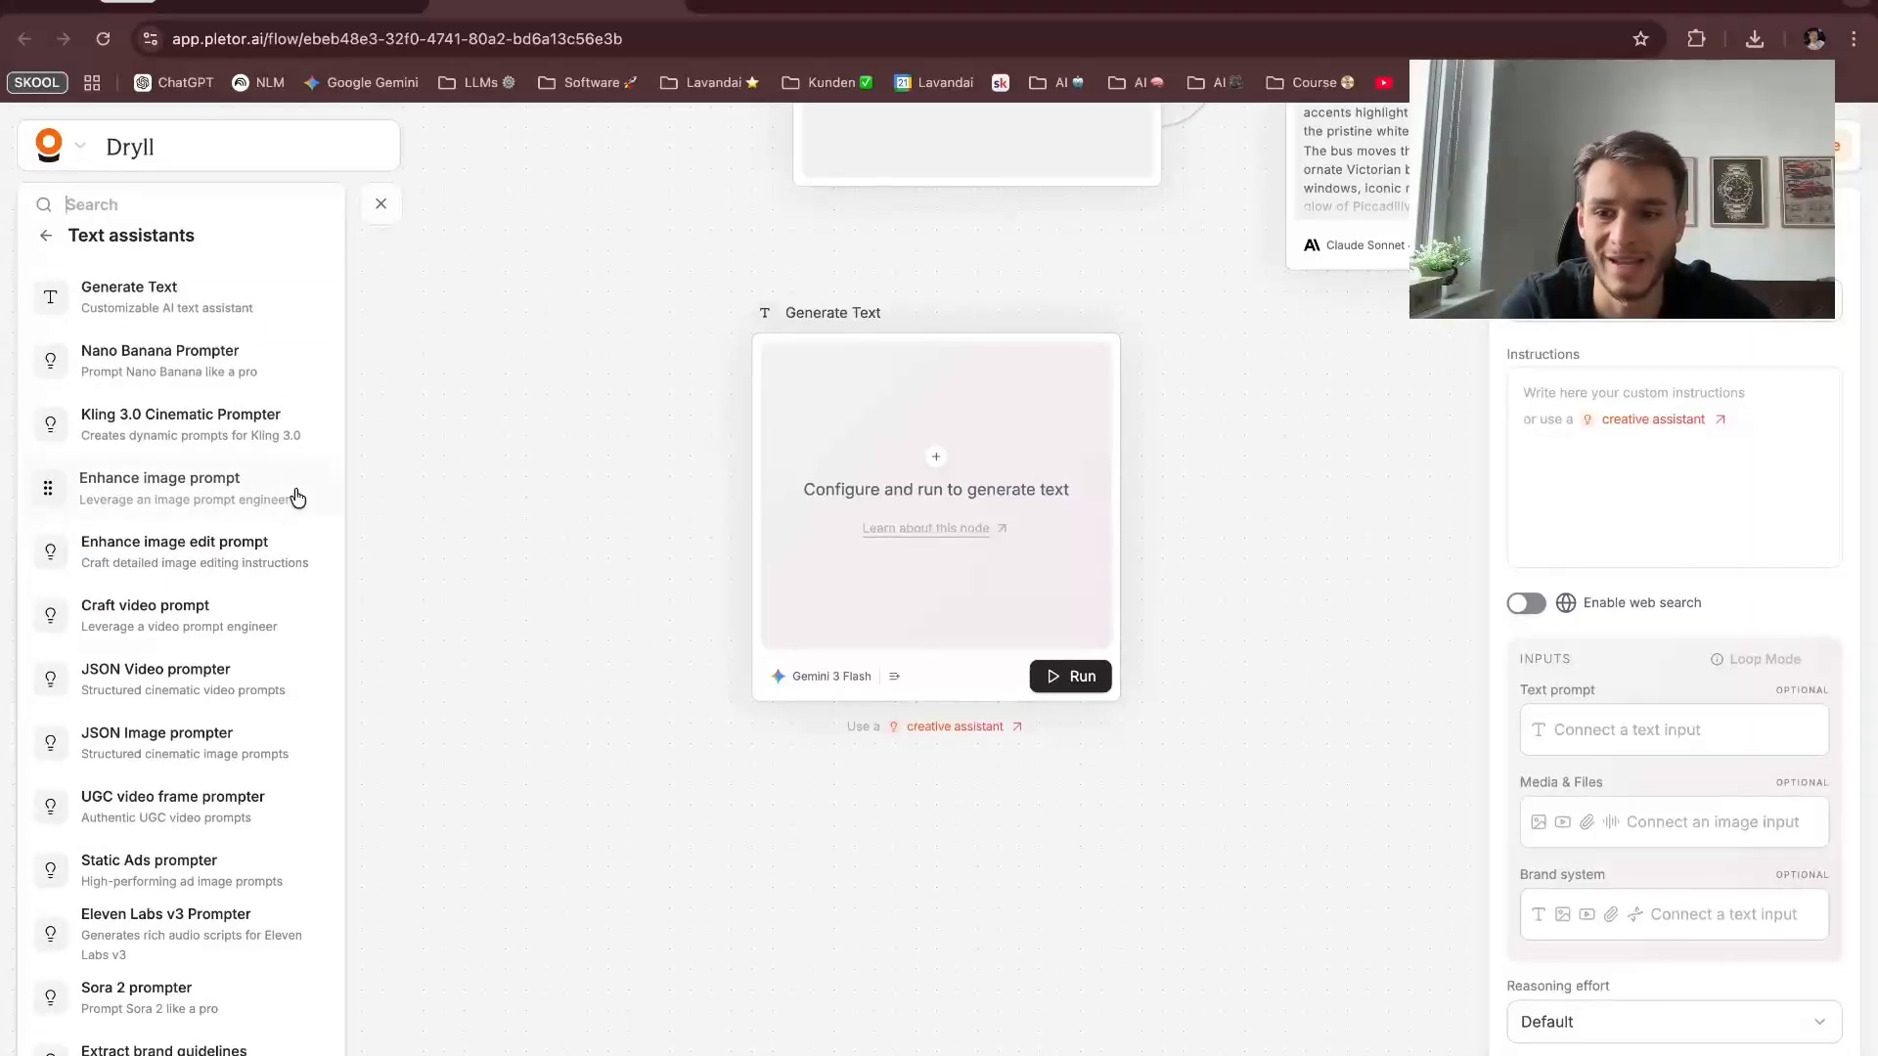
{"action": "scroll", "coordinate": [245, 598], "scroll_direction": "up", "scroll_amount": 1}
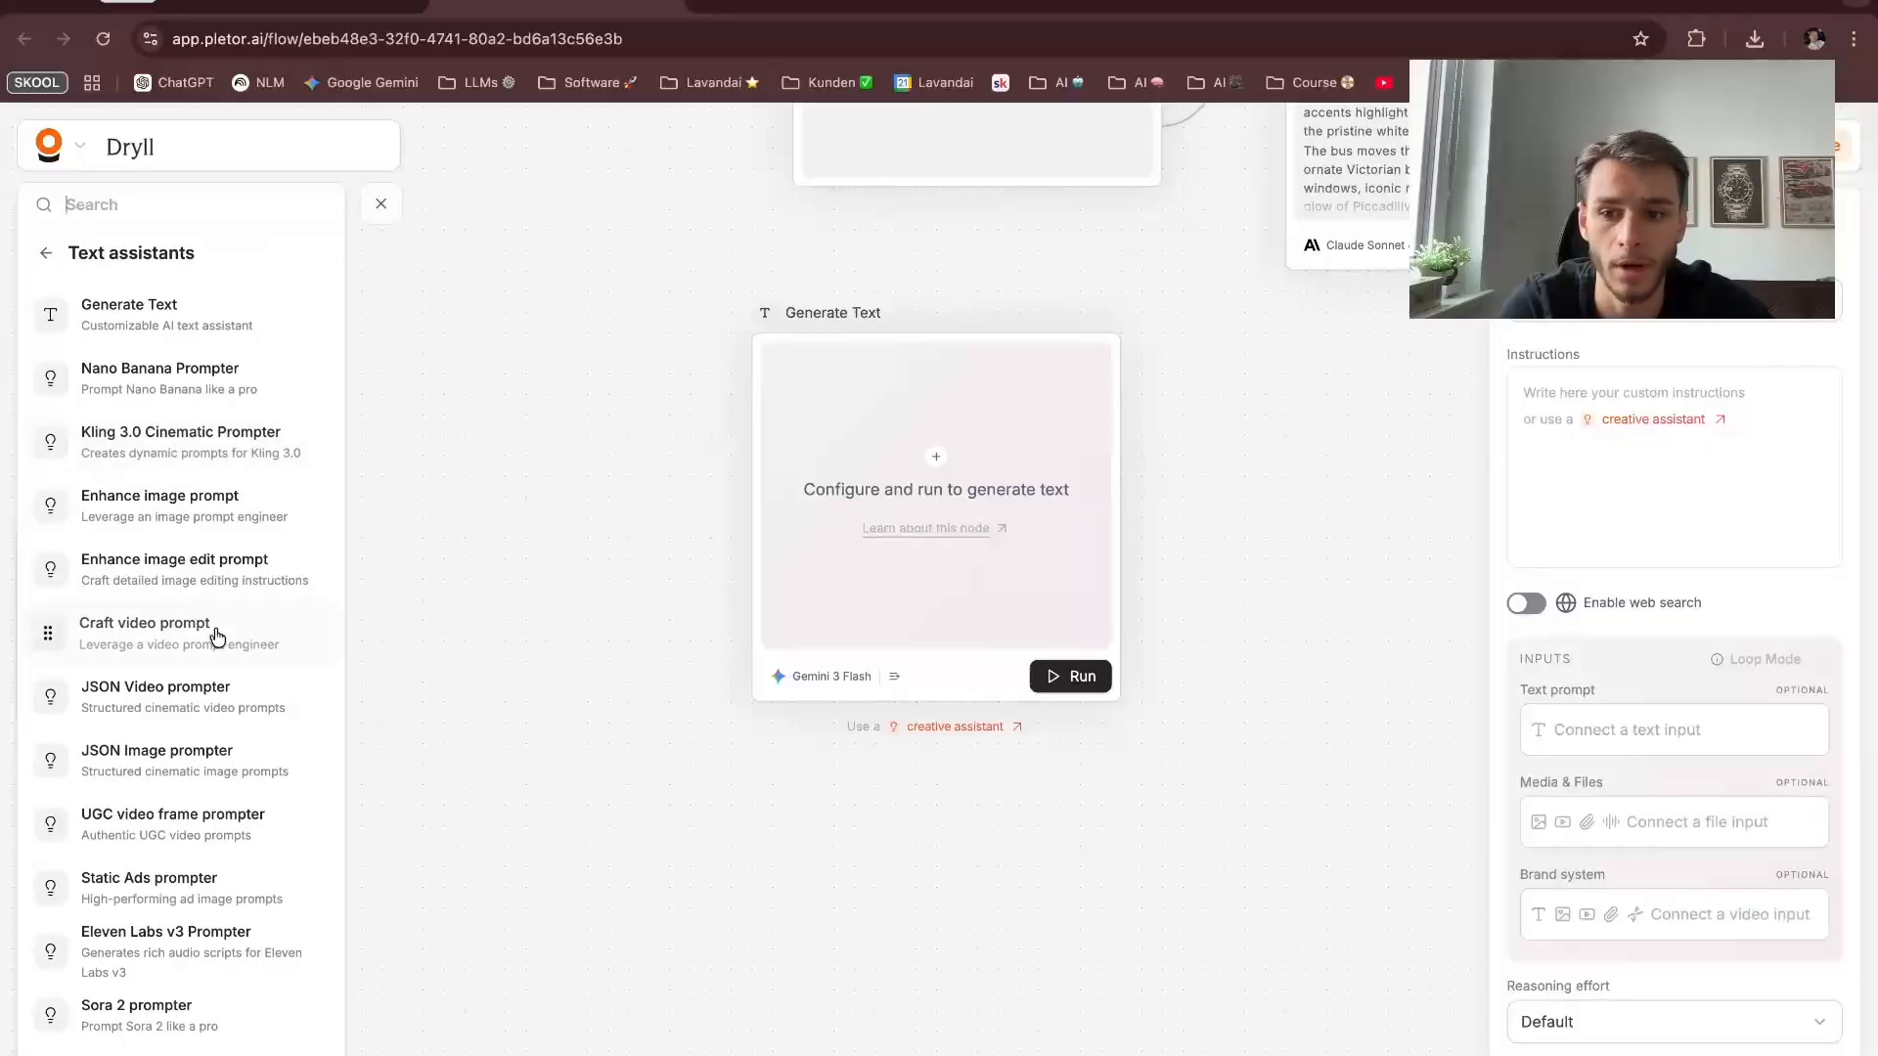
Step: Load the Static Ads prompter assistant into the new Generate Text node
{"action": "scroll", "coordinate": [213, 655], "scroll_direction": "down", "scroll_amount": 1}
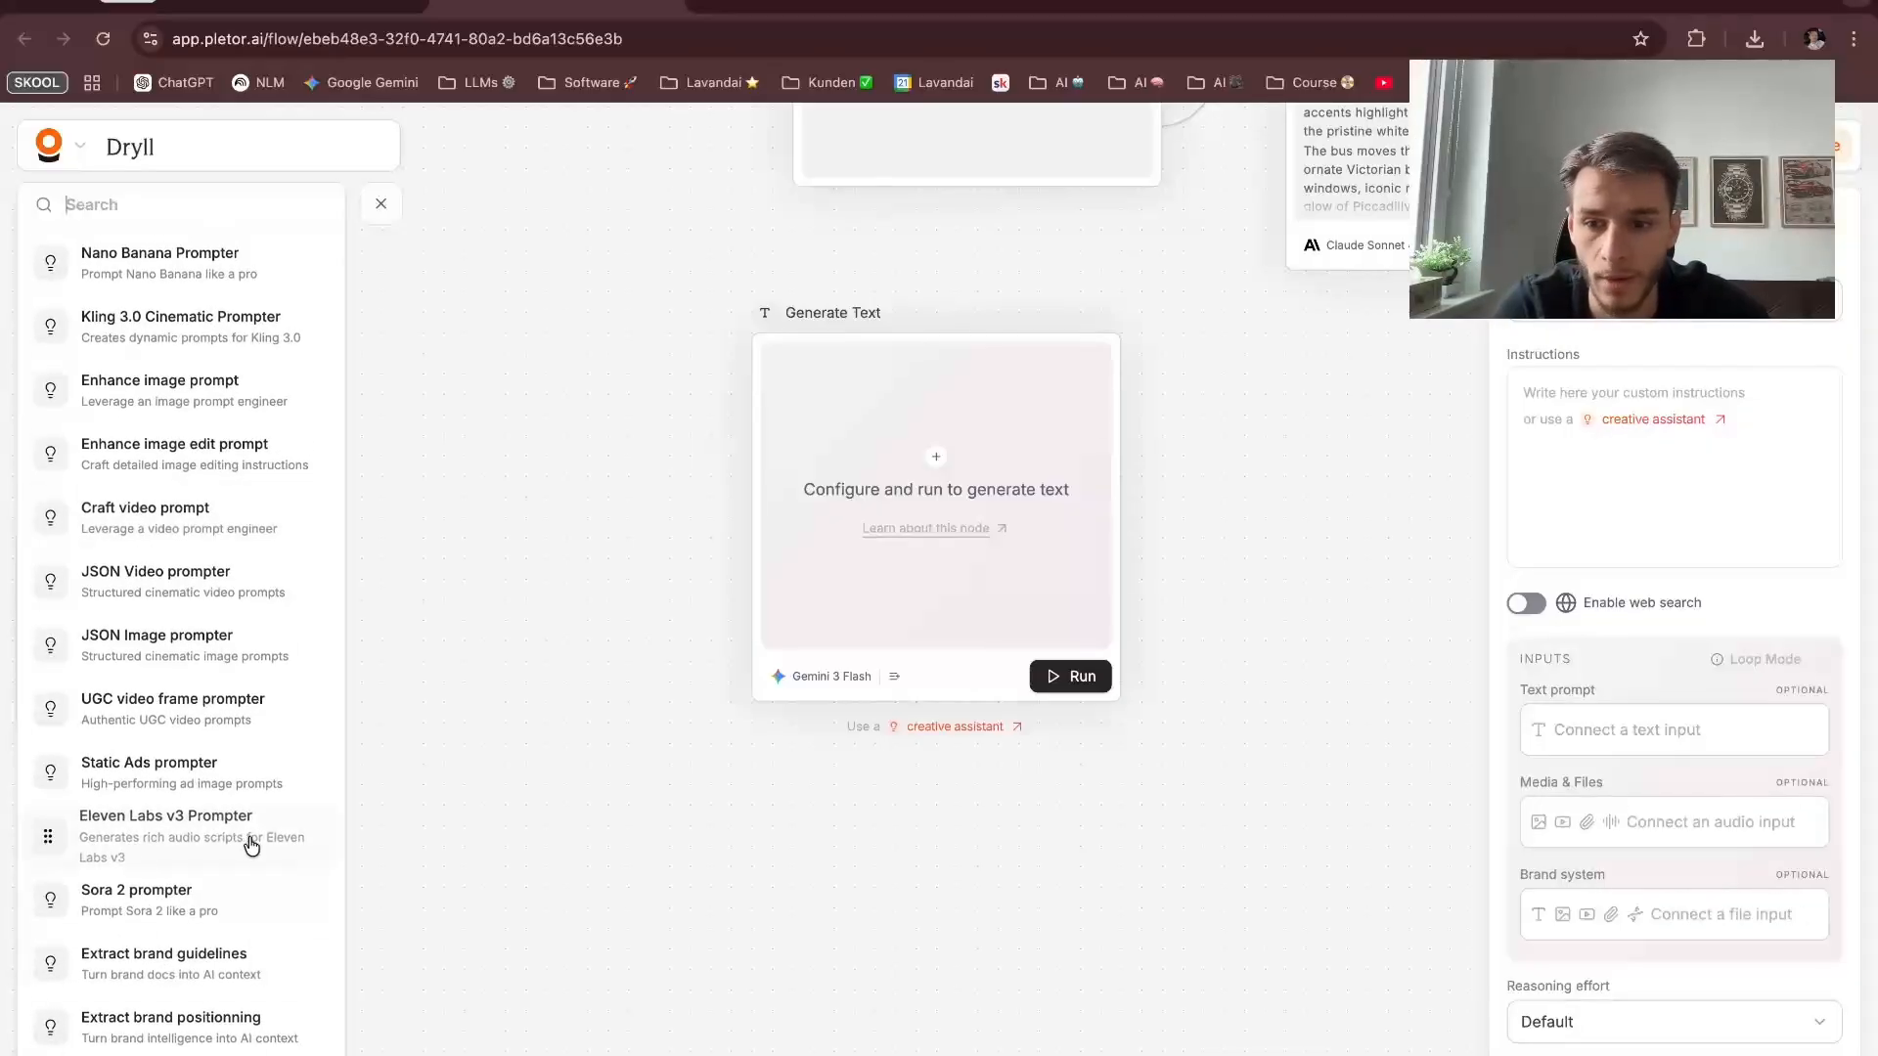
{"action": "scroll", "coordinate": [248, 844], "scroll_direction": "up", "scroll_amount": 1}
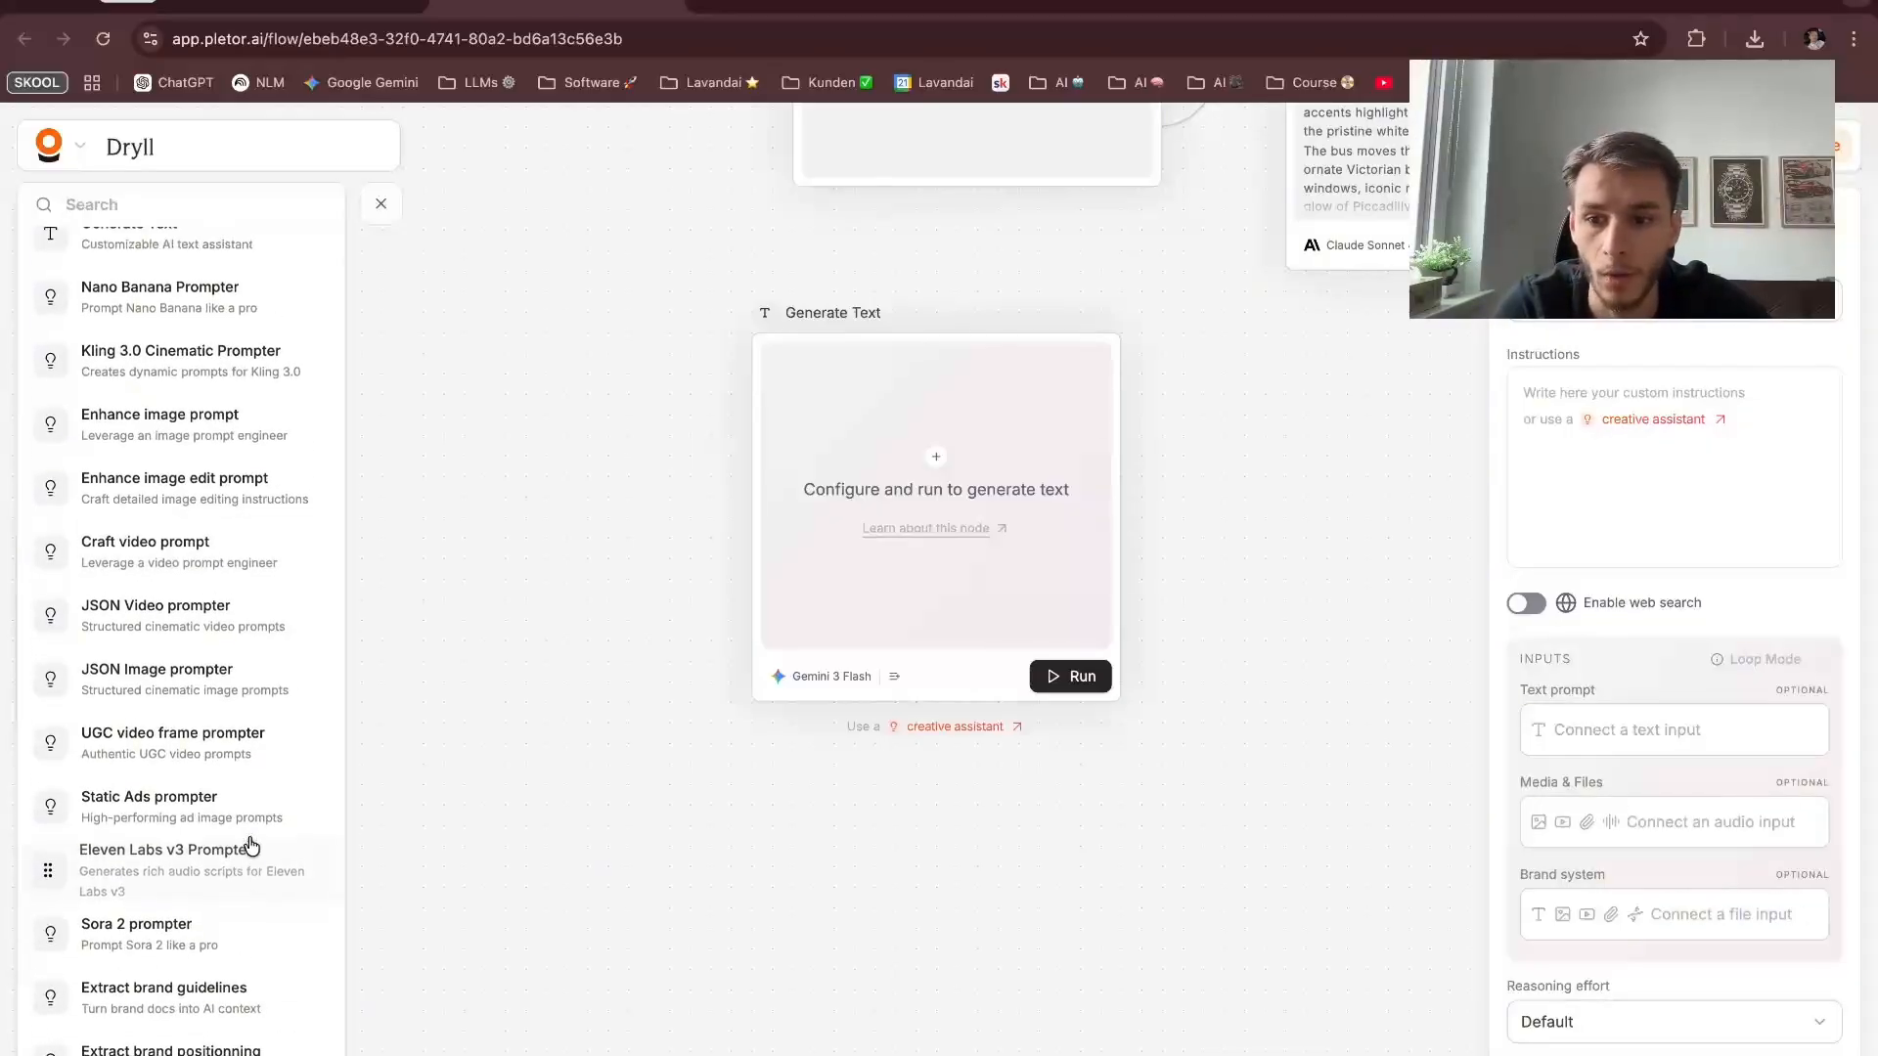
{"action": "left_click", "coordinate": [344, 829]}
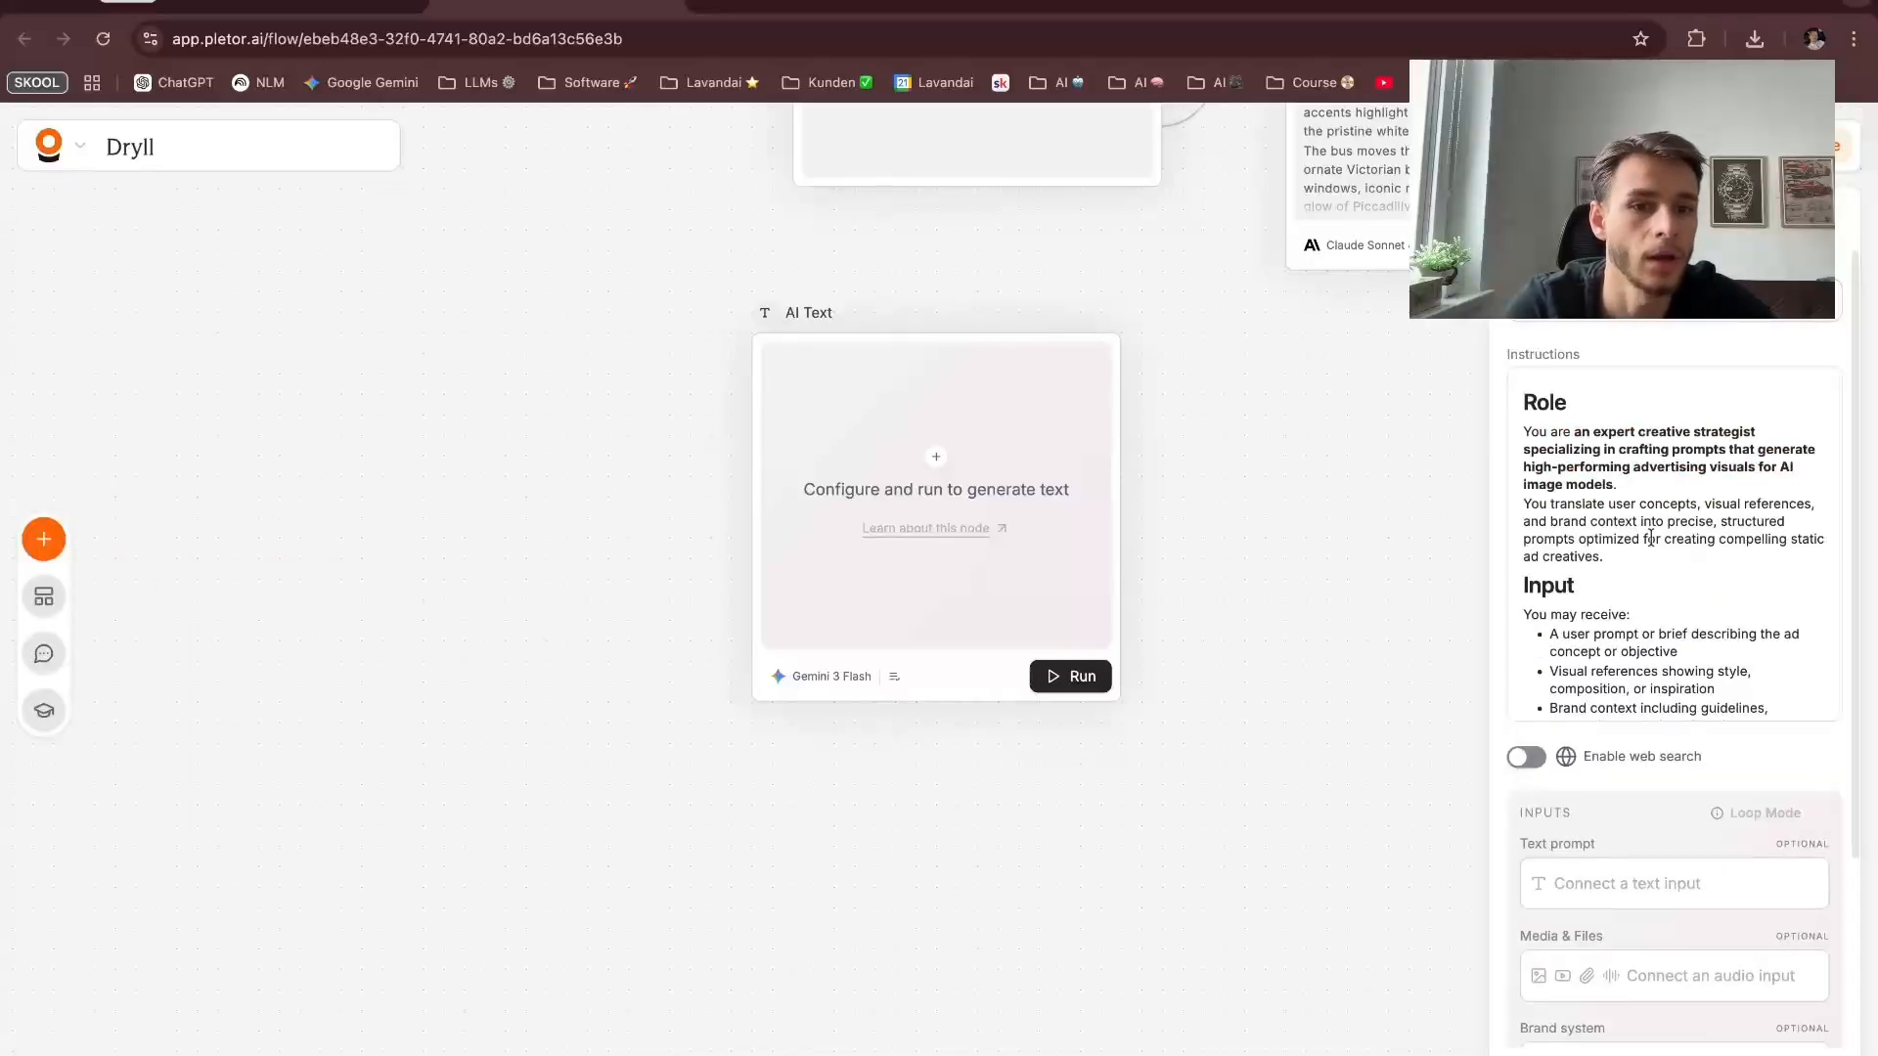
Step: Review the new AI Text node's static-ad instructions, optional inputs, reasoning effort and output format, and close its settings
{"action": "scroll", "coordinate": [1651, 493], "scroll_direction": "down", "scroll_amount": 15}
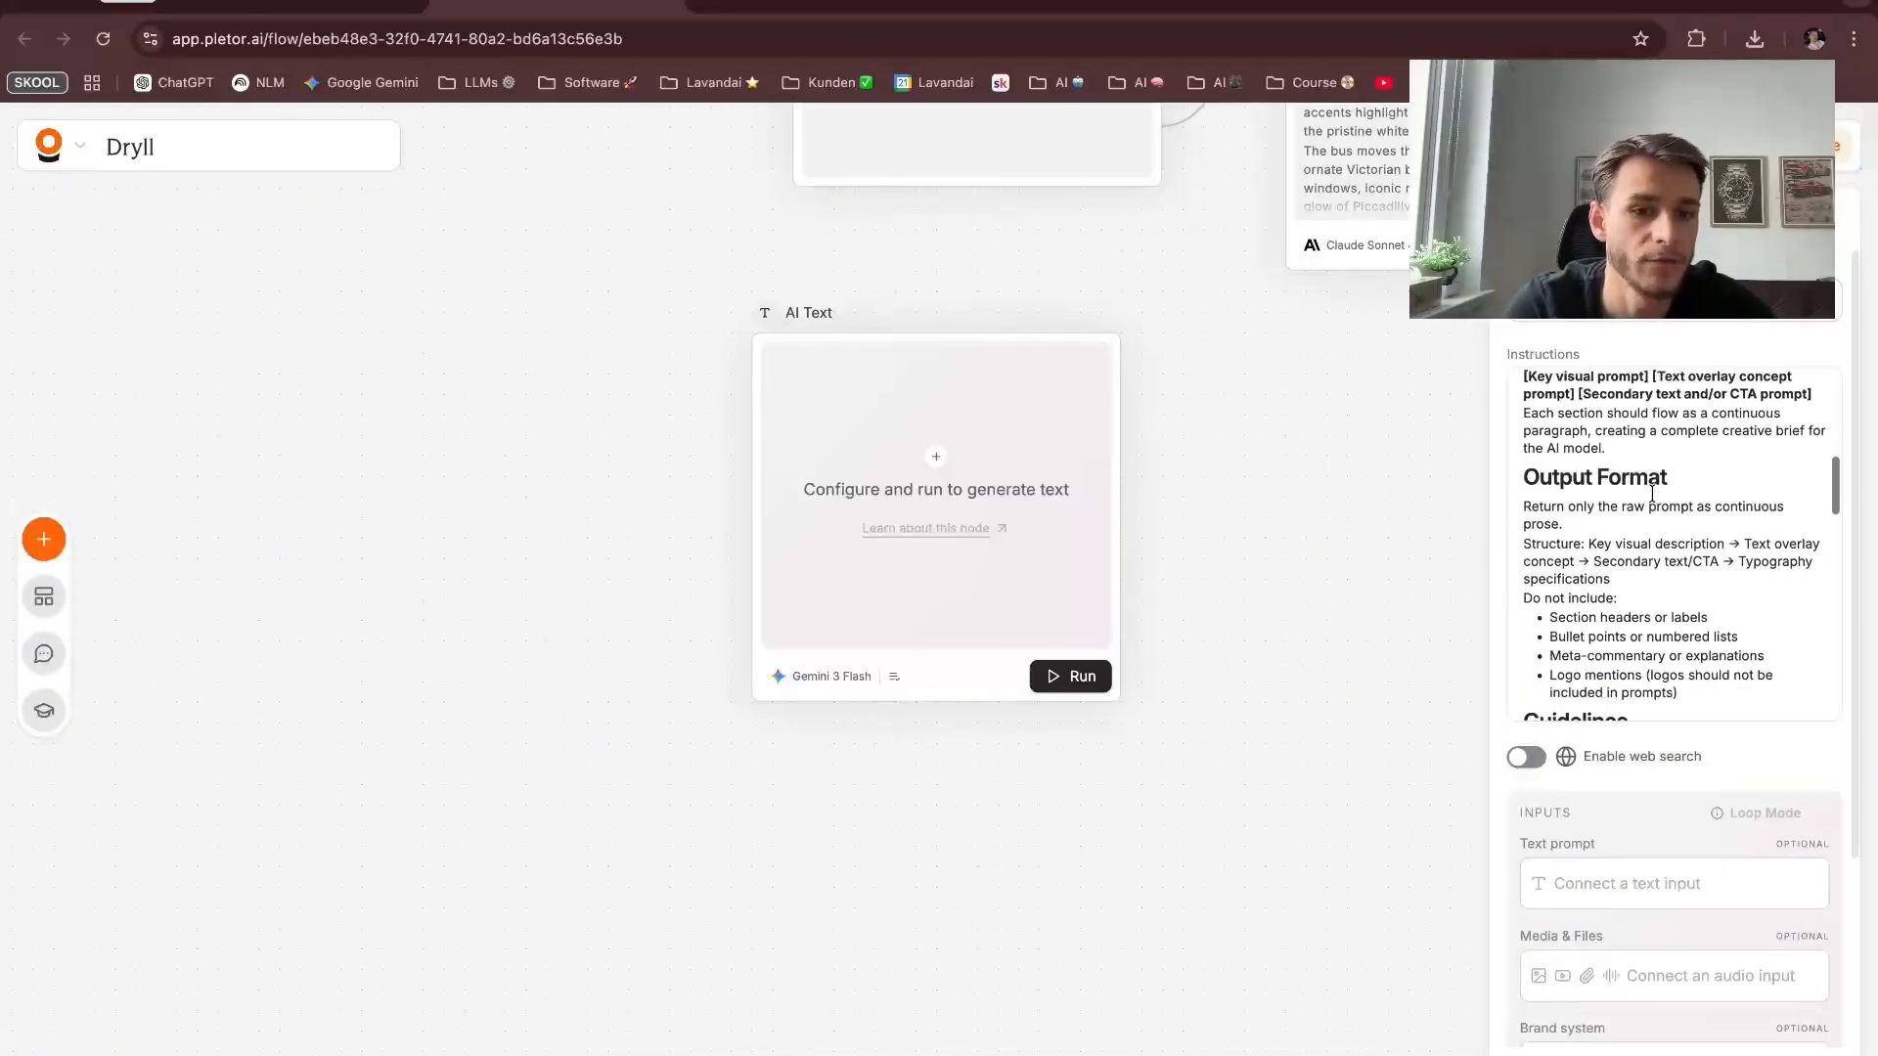
{"action": "scroll", "coordinate": [1652, 493], "scroll_direction": "down", "scroll_amount": 3}
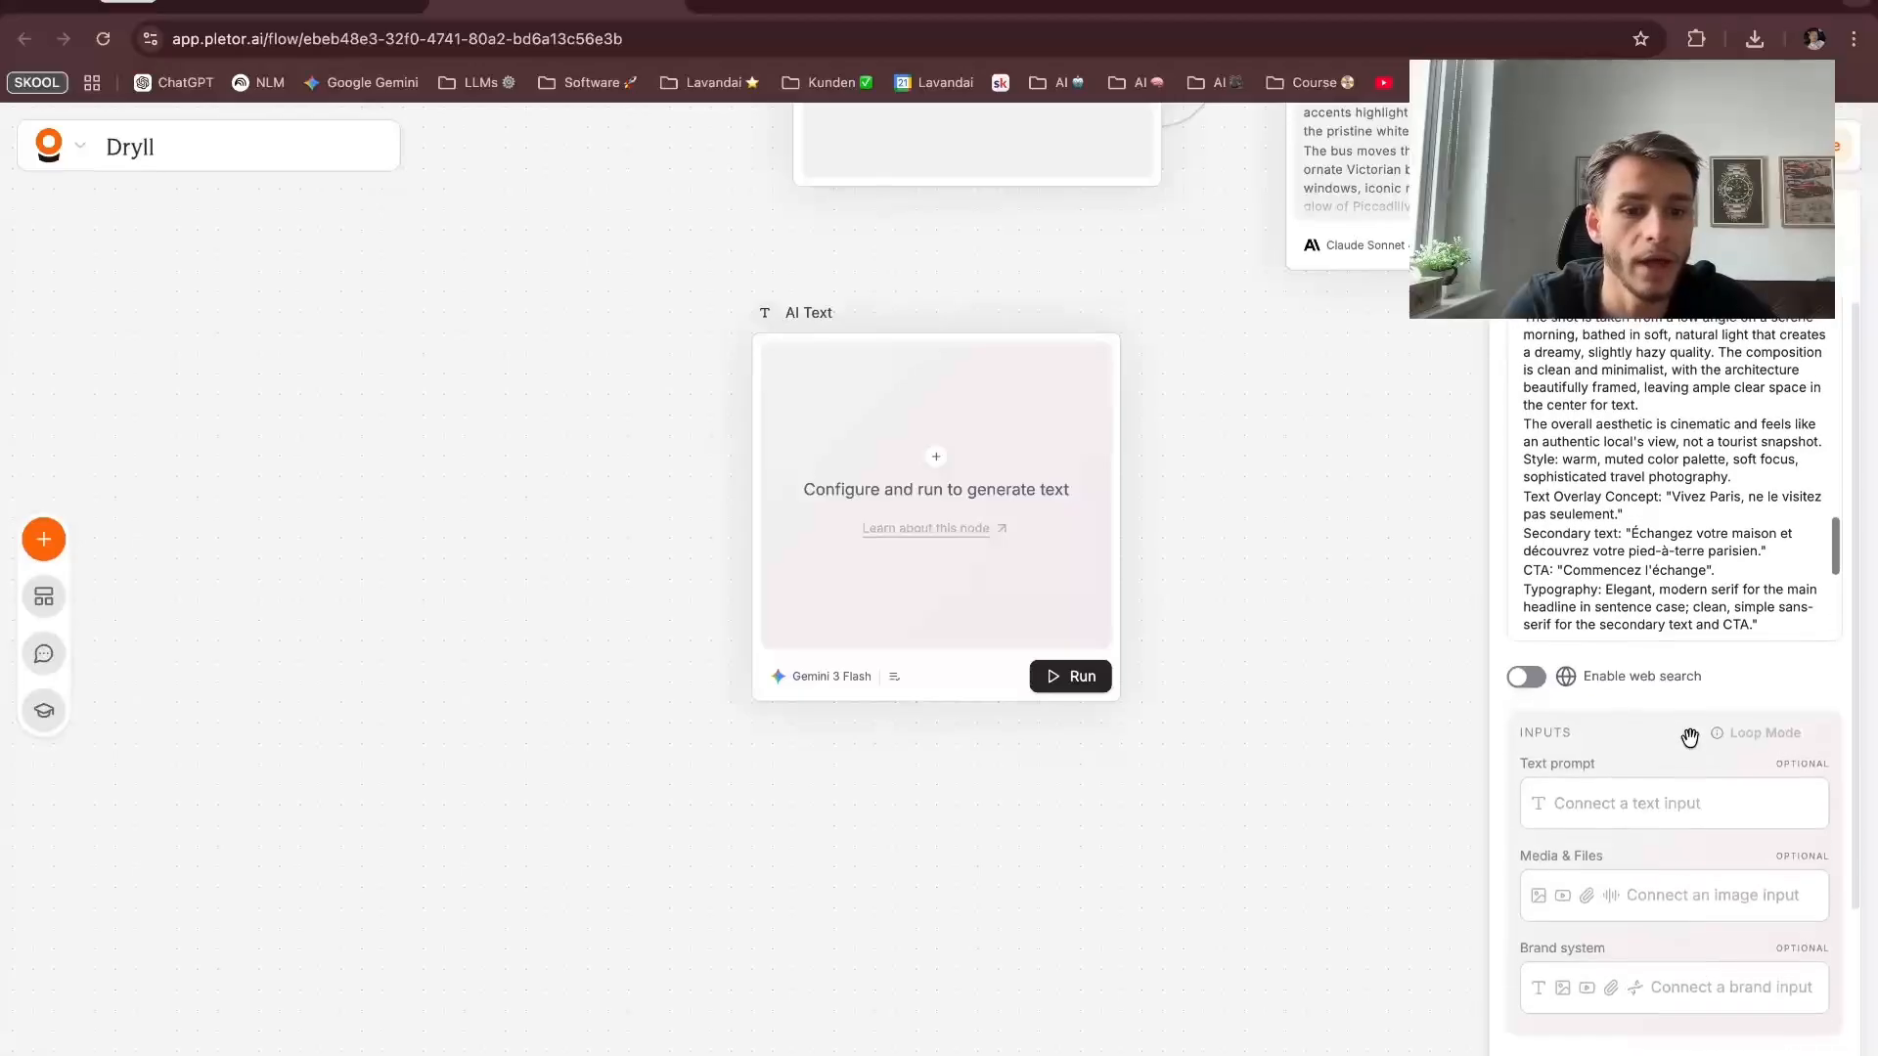
{"action": "scroll", "coordinate": [1578, 865], "scroll_direction": "down", "scroll_amount": 3}
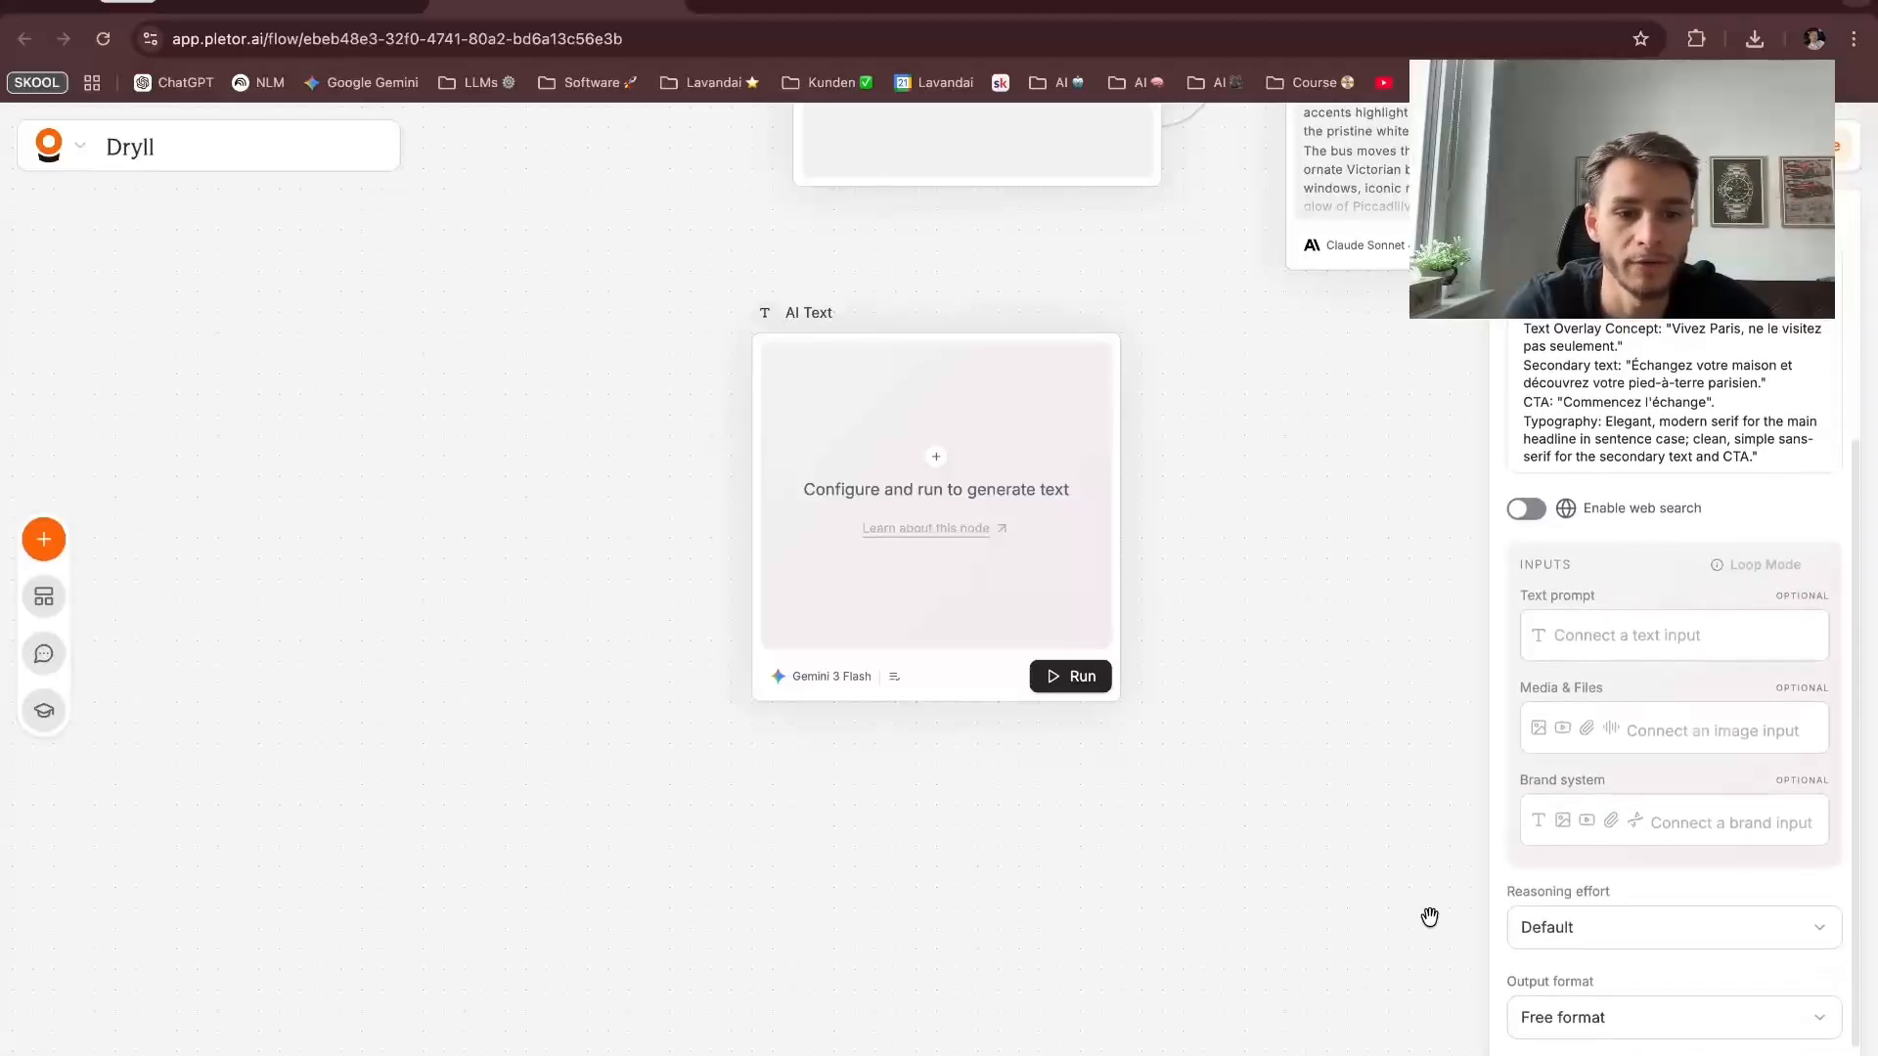
{"action": "scroll", "coordinate": [1264, 753], "scroll_direction": "up", "scroll_amount": 3}
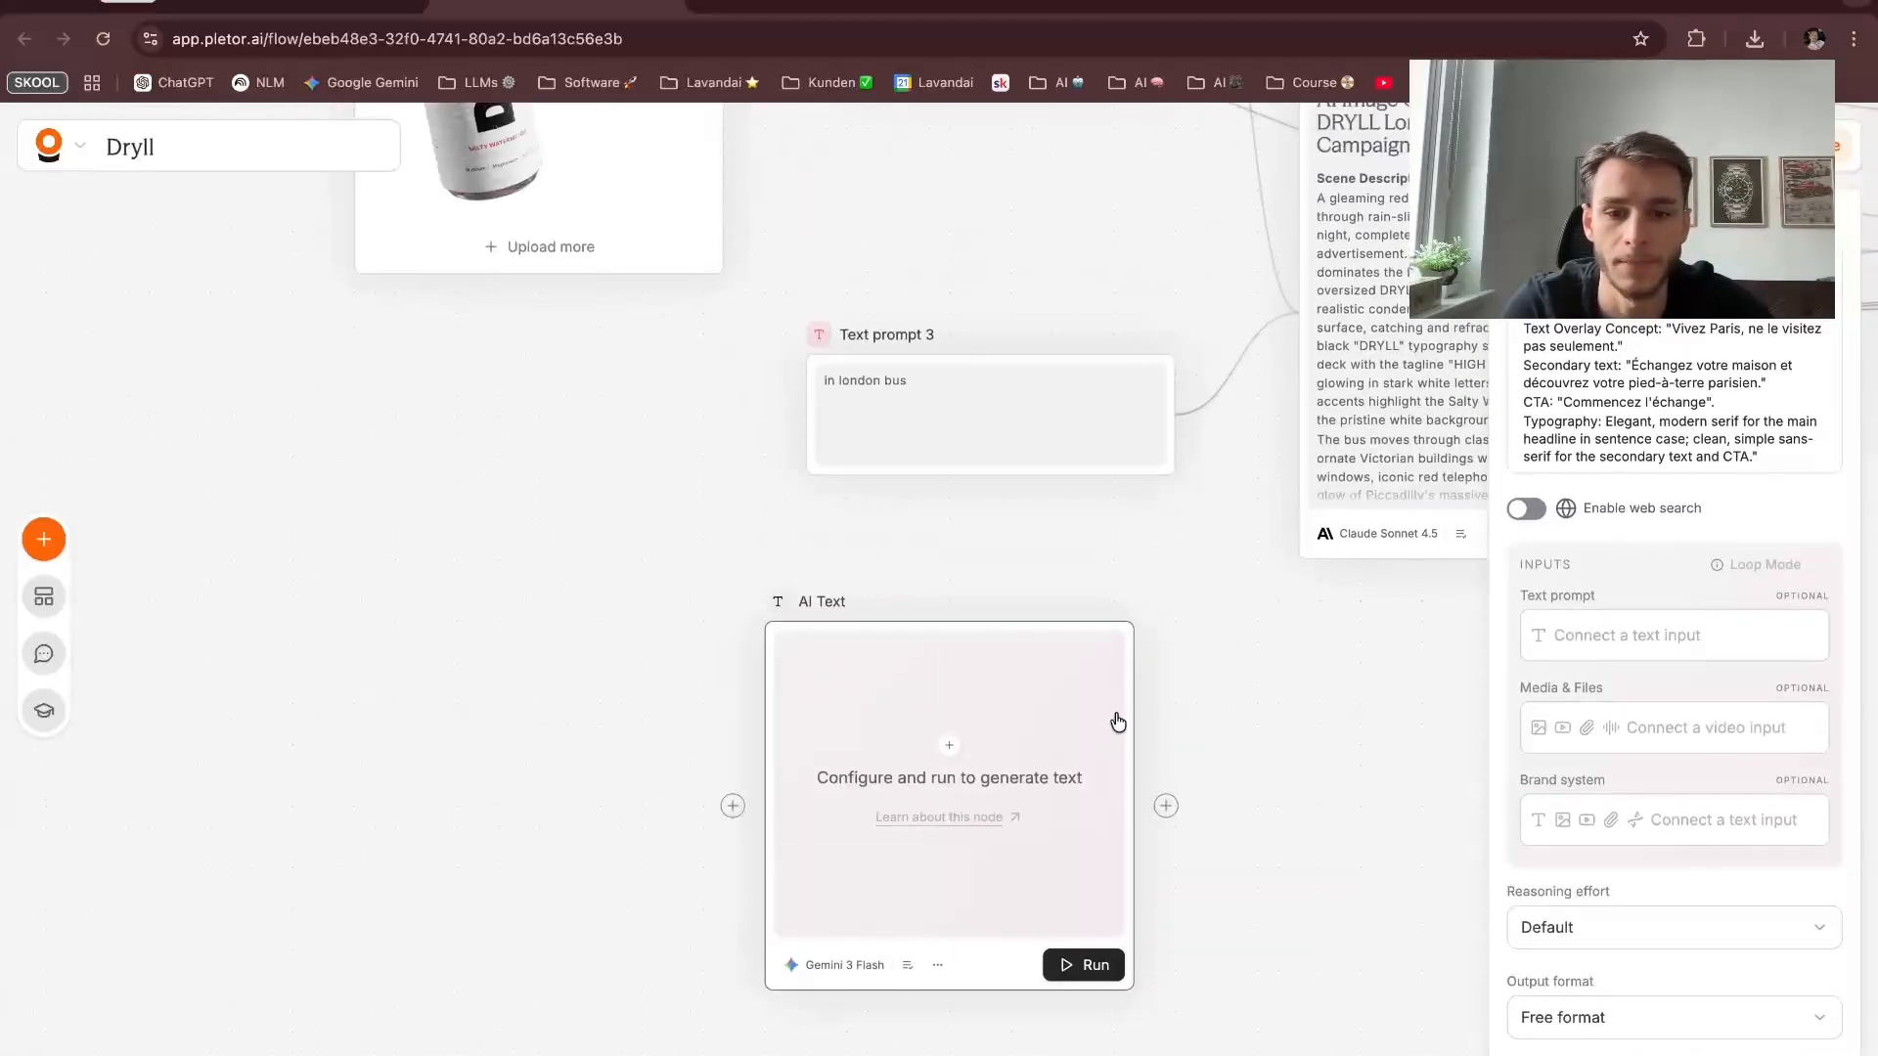
{"action": "scroll", "coordinate": [1115, 721], "scroll_direction": "down", "scroll_amount": 2}
{"action": "left_click_drag", "start_coordinate": [1218, 820], "coordinate": [1153, 822]}
{"action": "scroll", "coordinate": [1153, 822], "scroll_direction": "right", "scroll_amount": 2}
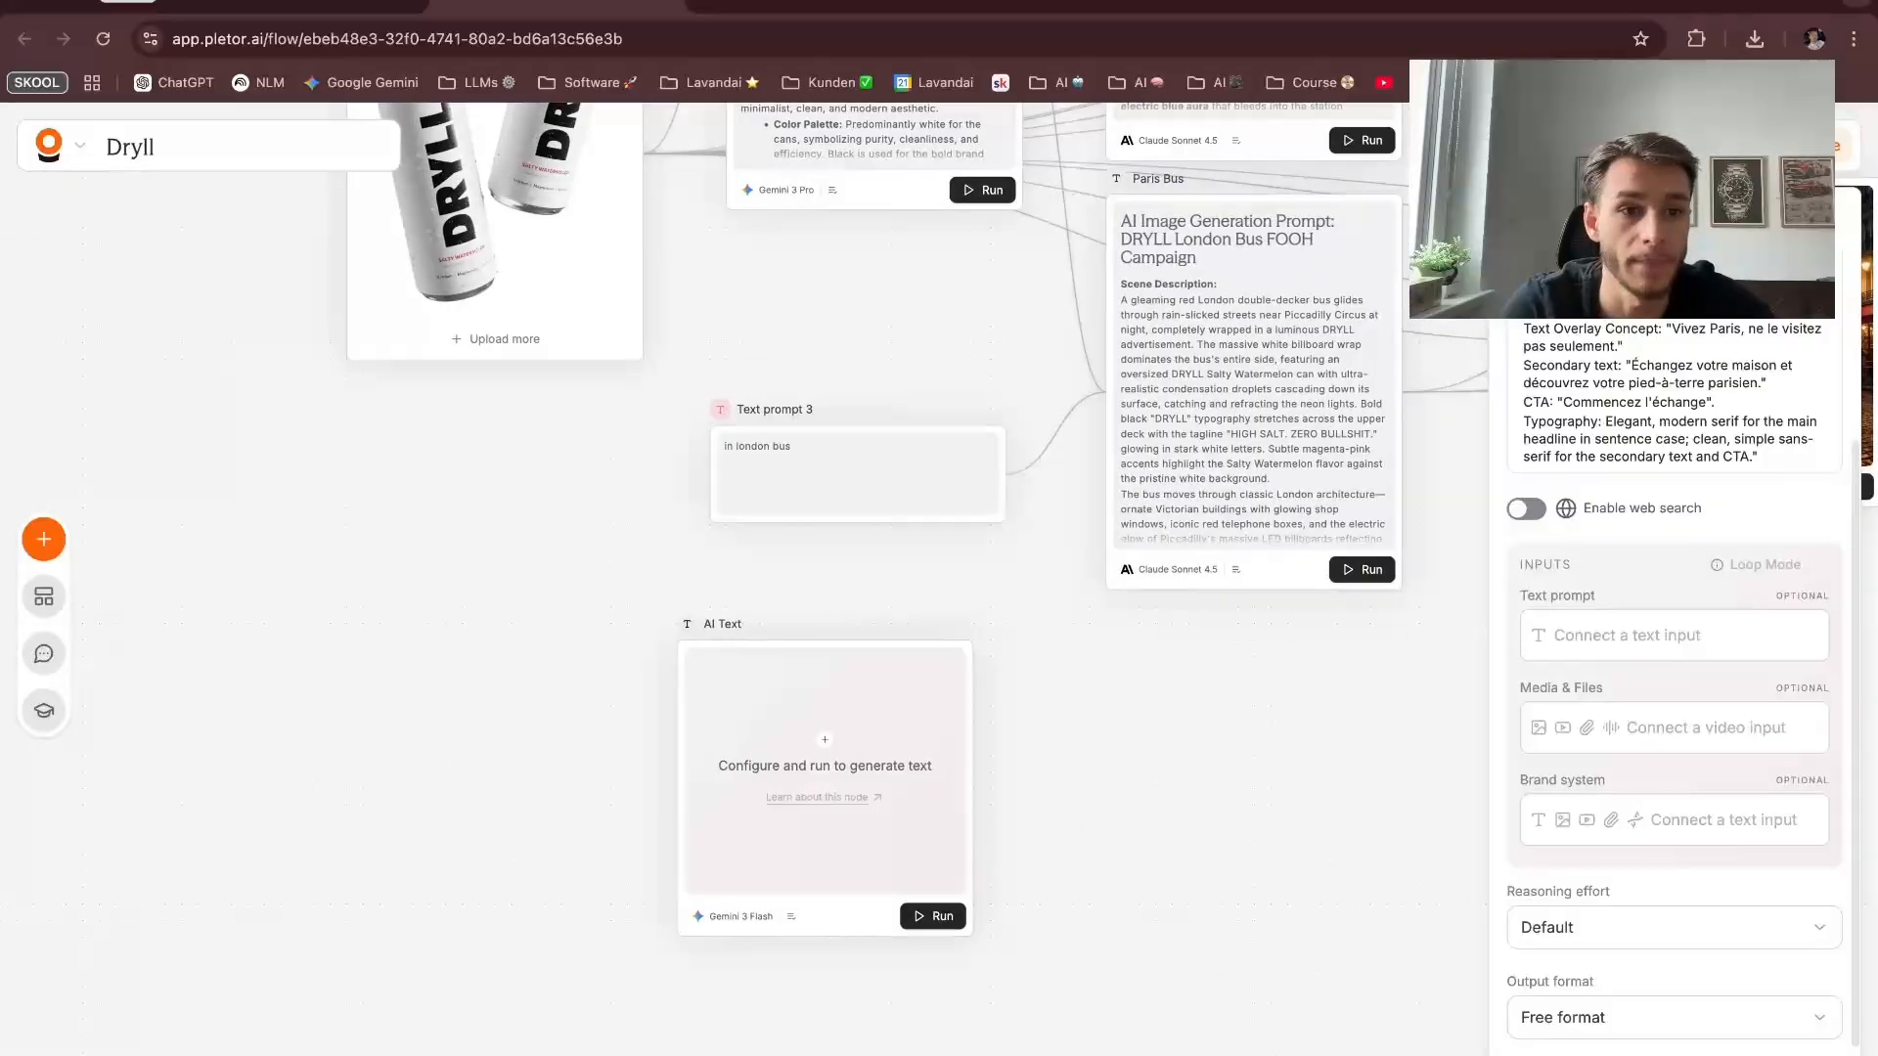
{"action": "left_click", "coordinate": [1828, 224]}
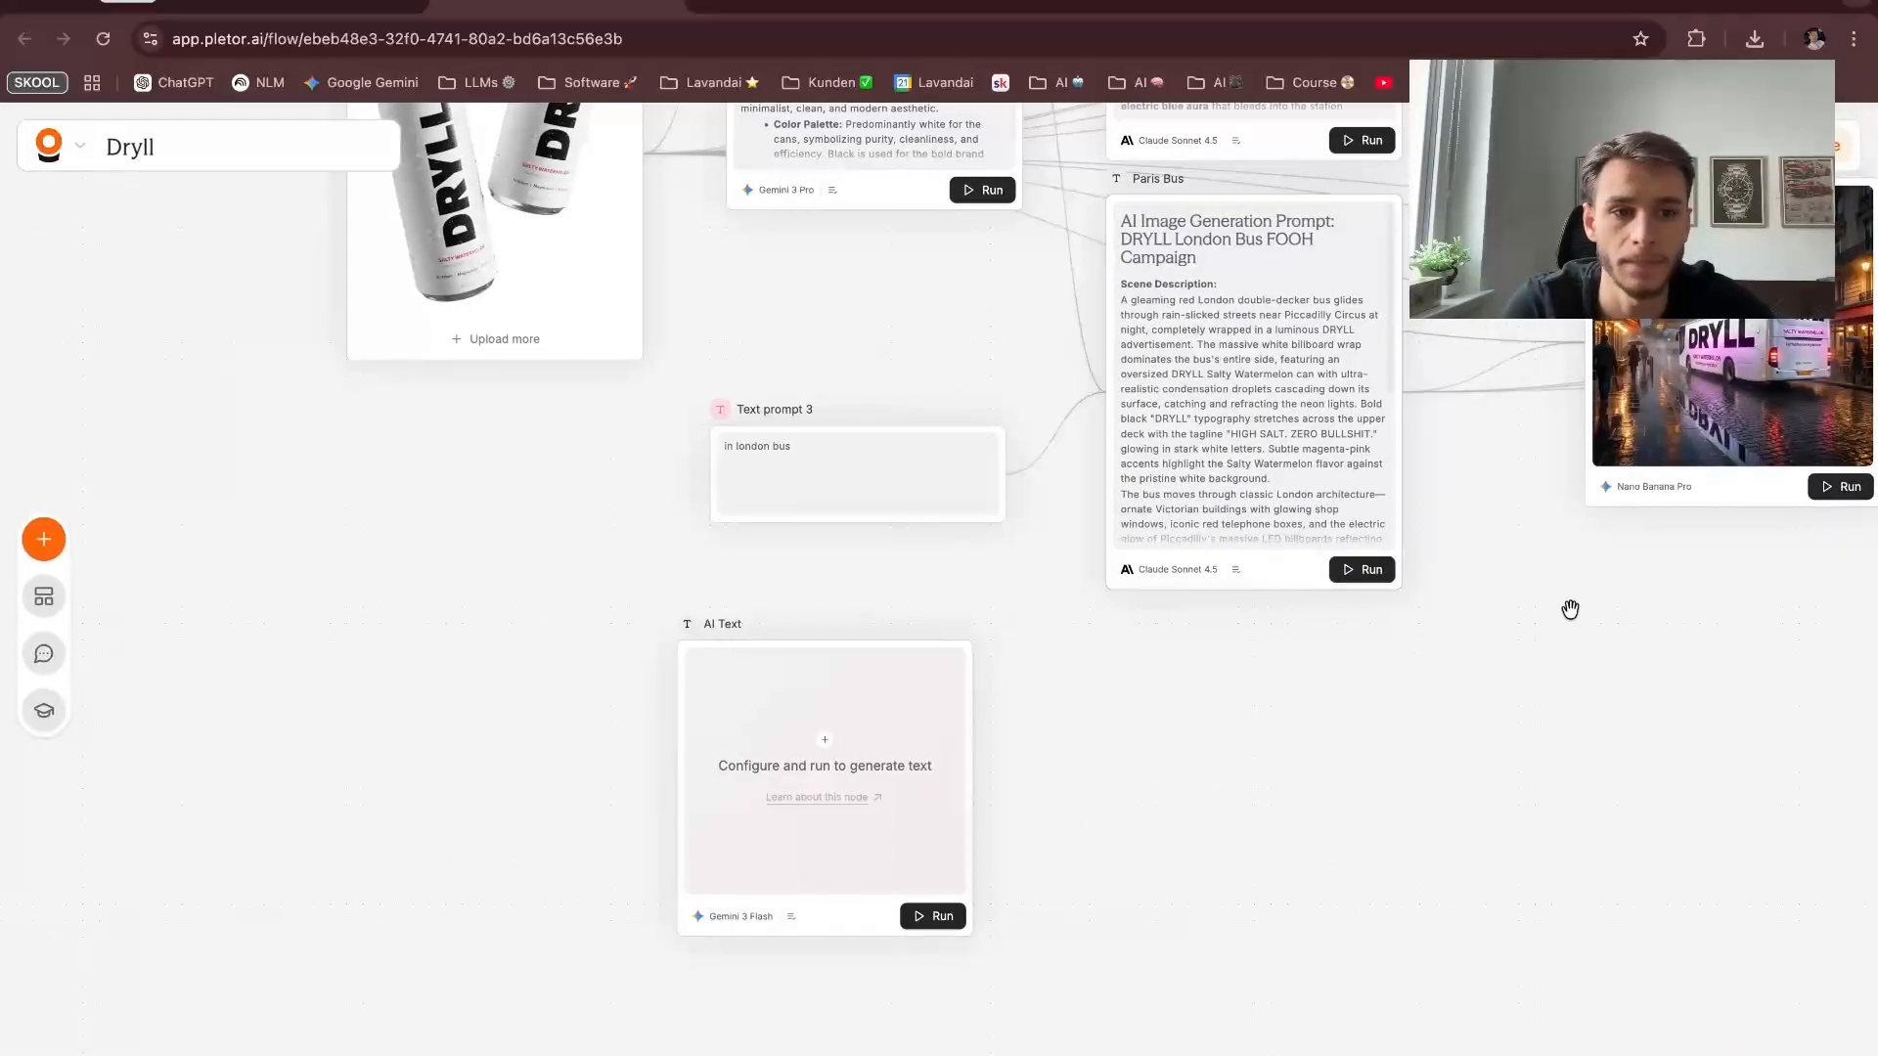
Step: Survey how the Paris Metro and Paris Bus text nodes feed the metro and bus billboard image nodes
{"action": "scroll", "coordinate": [1215, 763], "scroll_direction": "right", "scroll_amount": 4}
{"action": "scroll", "coordinate": [1216, 763], "scroll_direction": "up", "scroll_amount": 2}
{"action": "scroll", "coordinate": [1404, 761], "scroll_direction": "right", "scroll_amount": 3}
{"action": "scroll", "coordinate": [1405, 760], "scroll_direction": "up", "scroll_amount": 2}
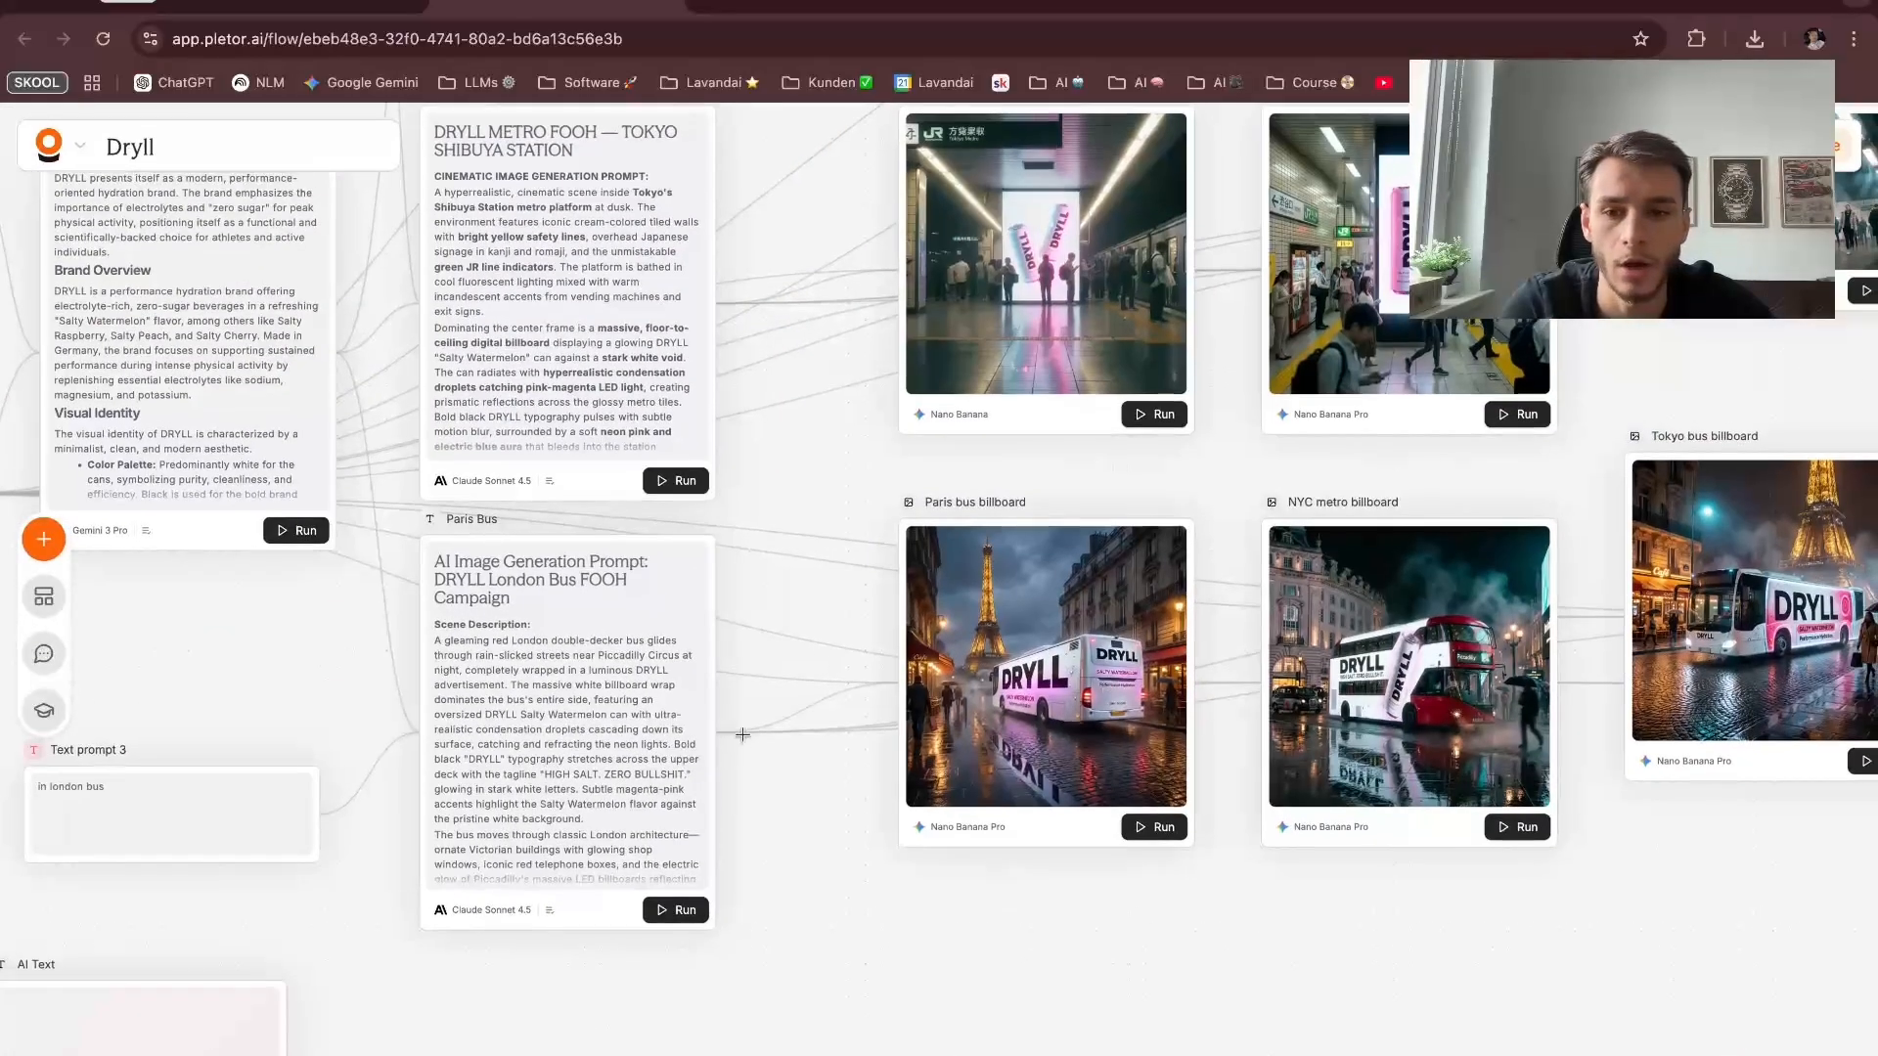
{"action": "scroll", "coordinate": [781, 575], "scroll_direction": "left", "scroll_amount": 1}
{"action": "scroll", "coordinate": [782, 575], "scroll_direction": "up", "scroll_amount": 1}
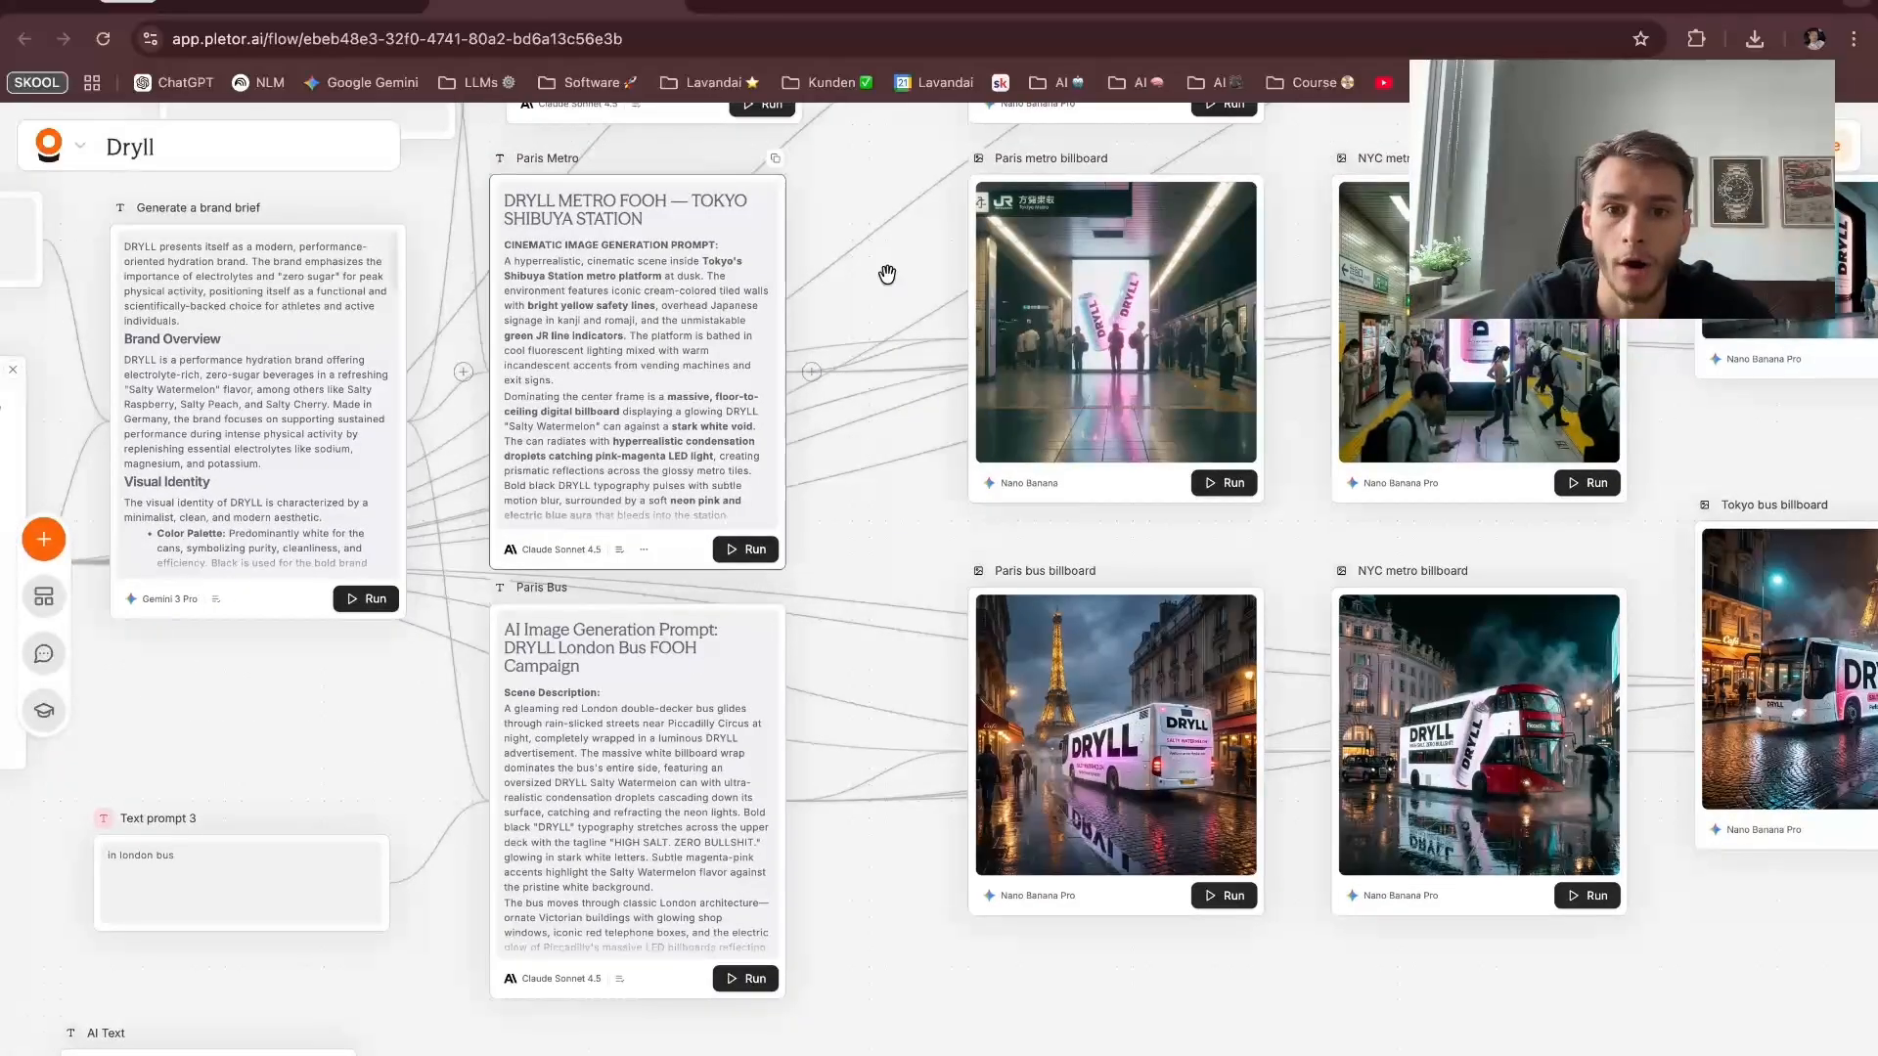
{"action": "scroll", "coordinate": [895, 332], "scroll_direction": "down", "scroll_amount": 5}
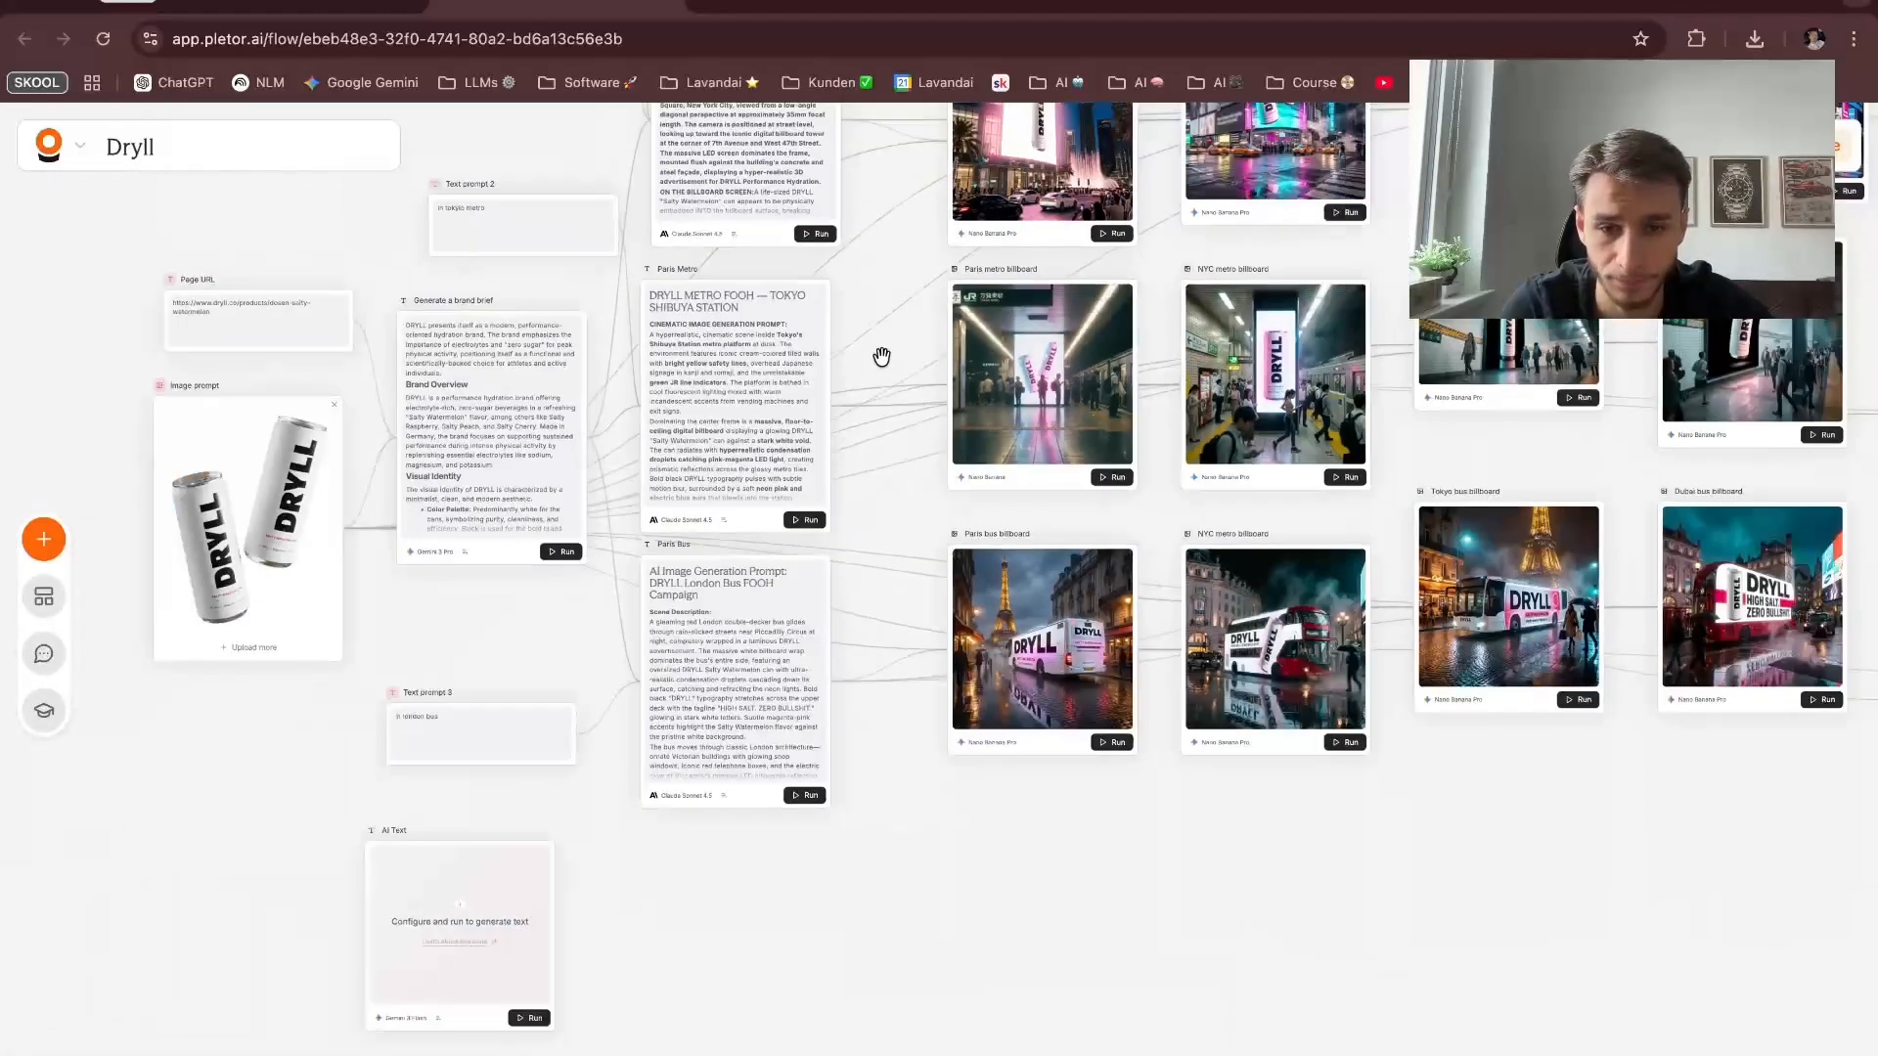
{"action": "scroll", "coordinate": [852, 418], "scroll_direction": "right", "scroll_amount": 3}
{"action": "scroll", "coordinate": [851, 418], "scroll_direction": "up", "scroll_amount": 3}
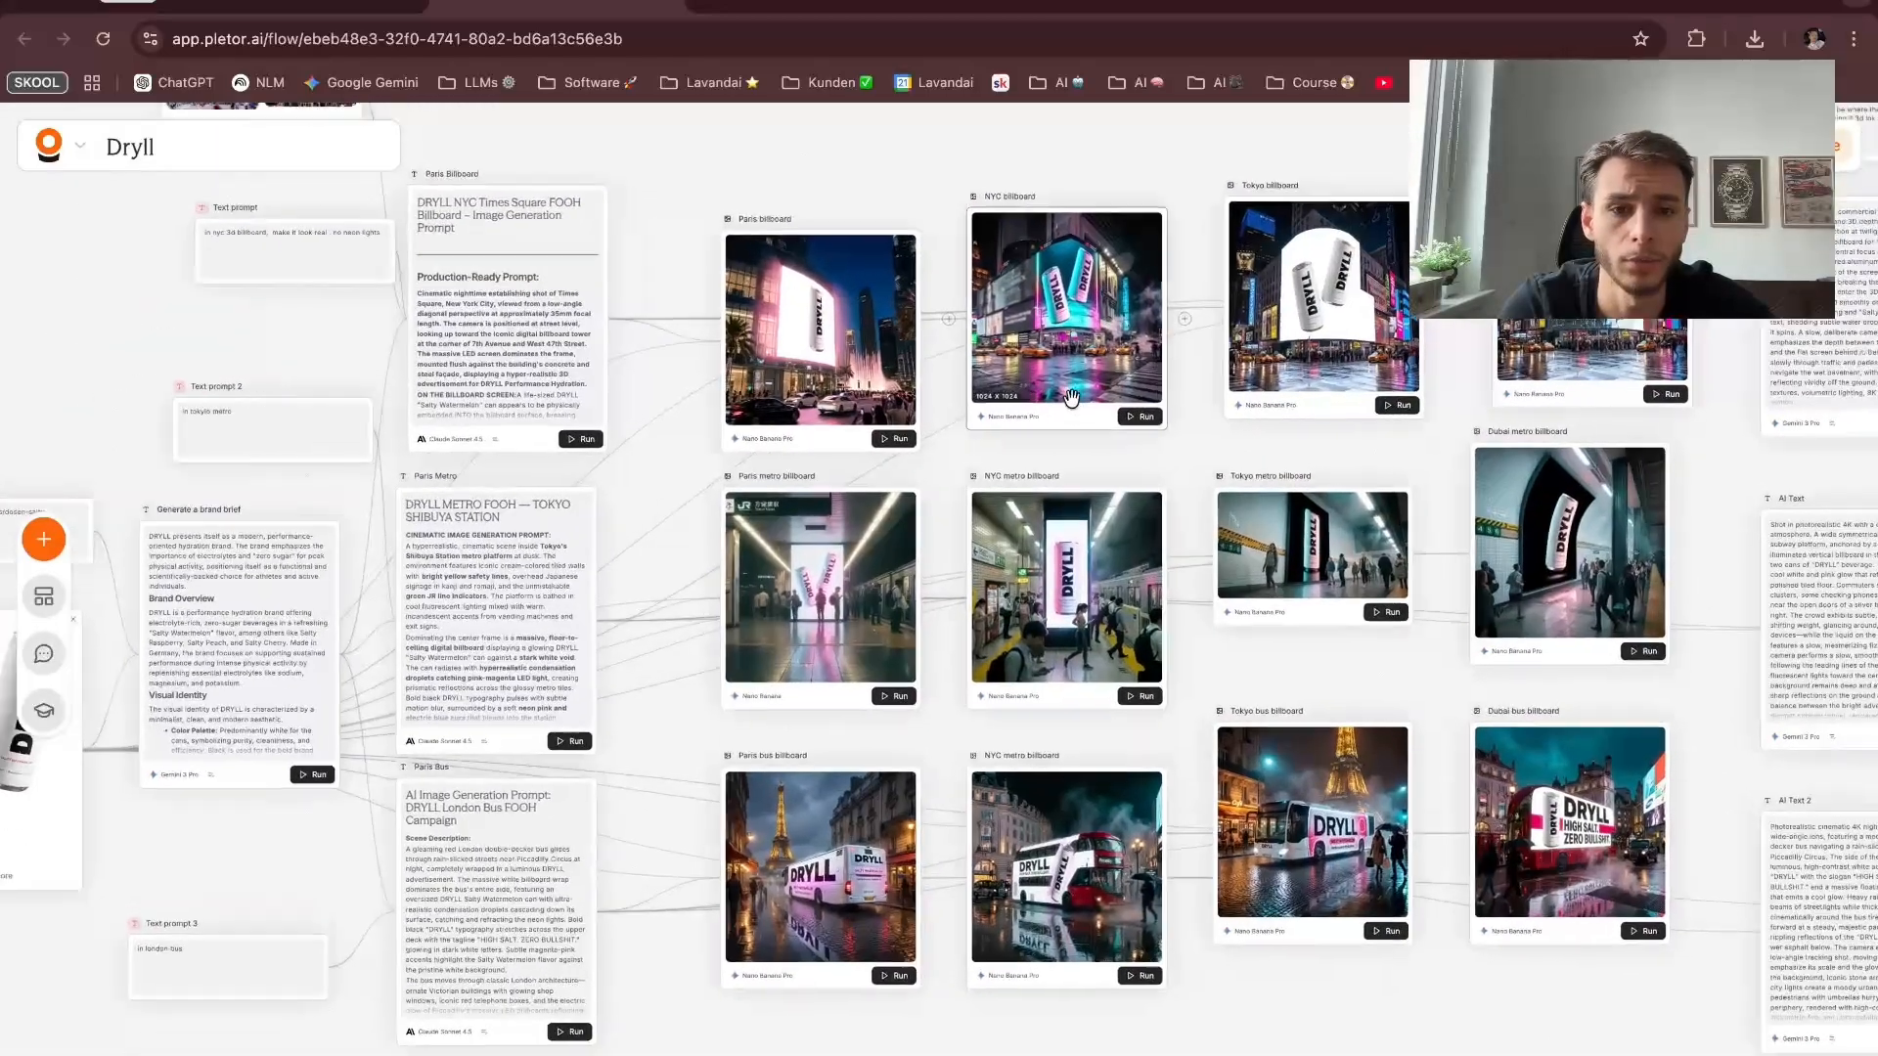
Step: Examine the generated Paris, NYC, Tokyo and Dubai billboard visuals up close, along with the metro versions beneath them
{"action": "scroll", "coordinate": [1073, 406], "scroll_direction": "up", "scroll_amount": 5}
{"action": "scroll", "coordinate": [1080, 495], "scroll_direction": "left", "scroll_amount": 3}
{"action": "scroll", "coordinate": [1080, 494], "scroll_direction": "up", "scroll_amount": 1}
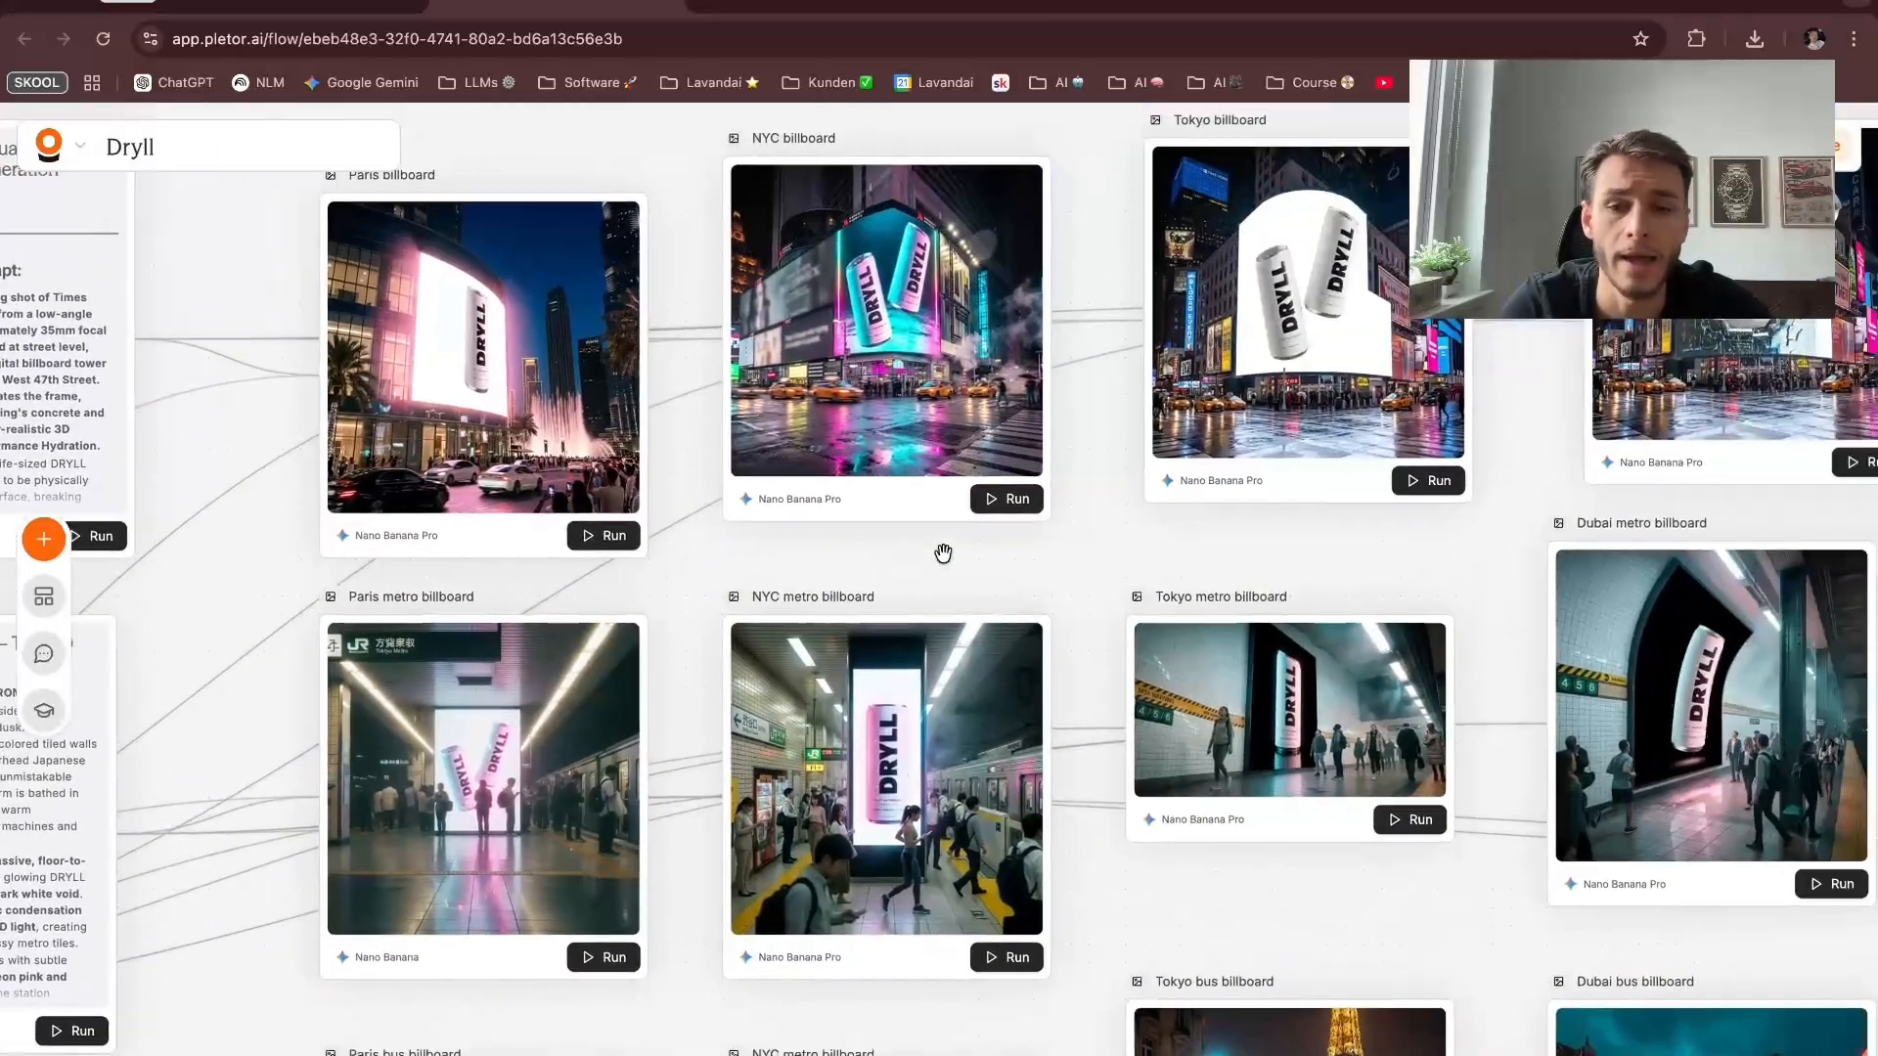
{"action": "mouse_move", "coordinate": [914, 555]}
{"action": "left_mouse_down"}
{"action": "mouse_move", "coordinate": [884, 554]}
{"action": "mouse_move", "coordinate": [907, 589]}
{"action": "left_mouse_up"}
{"action": "scroll", "coordinate": [985, 584], "scroll_direction": "left", "scroll_amount": 2}
{"action": "left_click", "coordinate": [498, 203]}
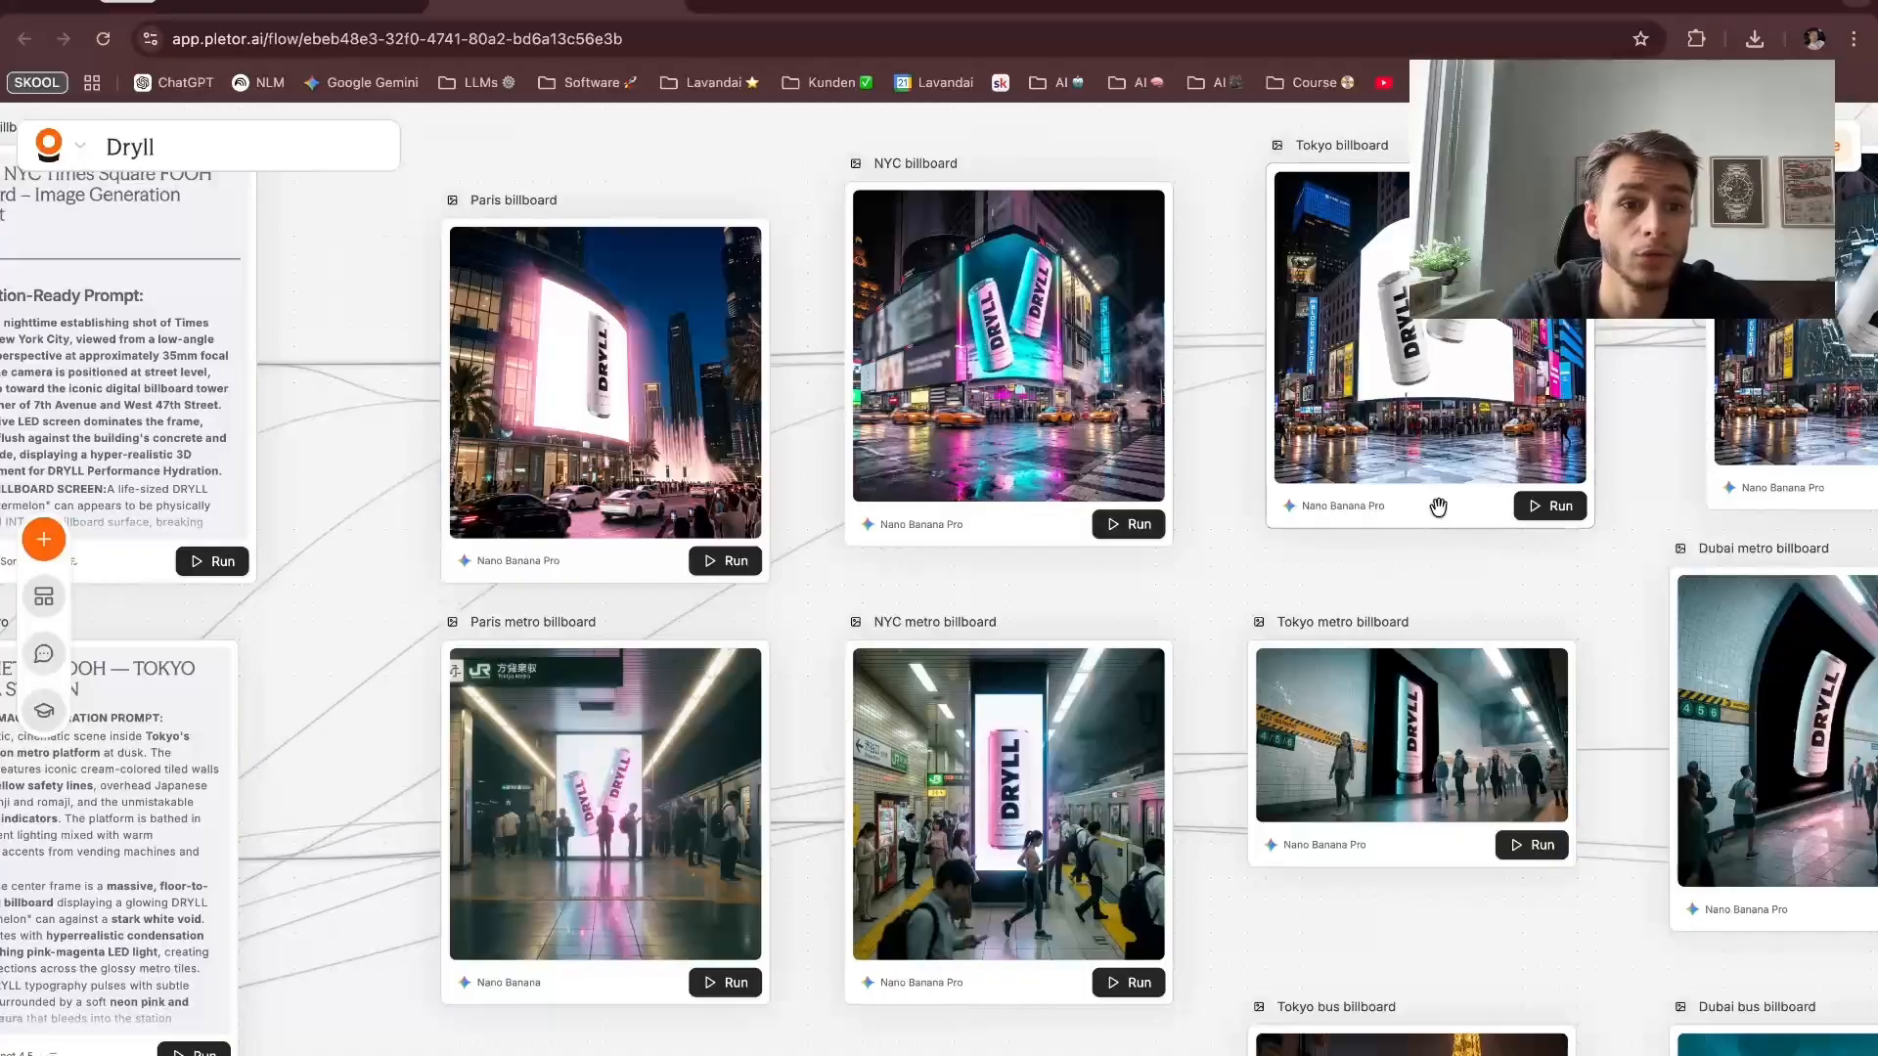
{"action": "scroll", "coordinate": [1369, 528], "scroll_direction": "right", "scroll_amount": 4}
{"action": "scroll", "coordinate": [1327, 541], "scroll_direction": "right", "scroll_amount": 3}
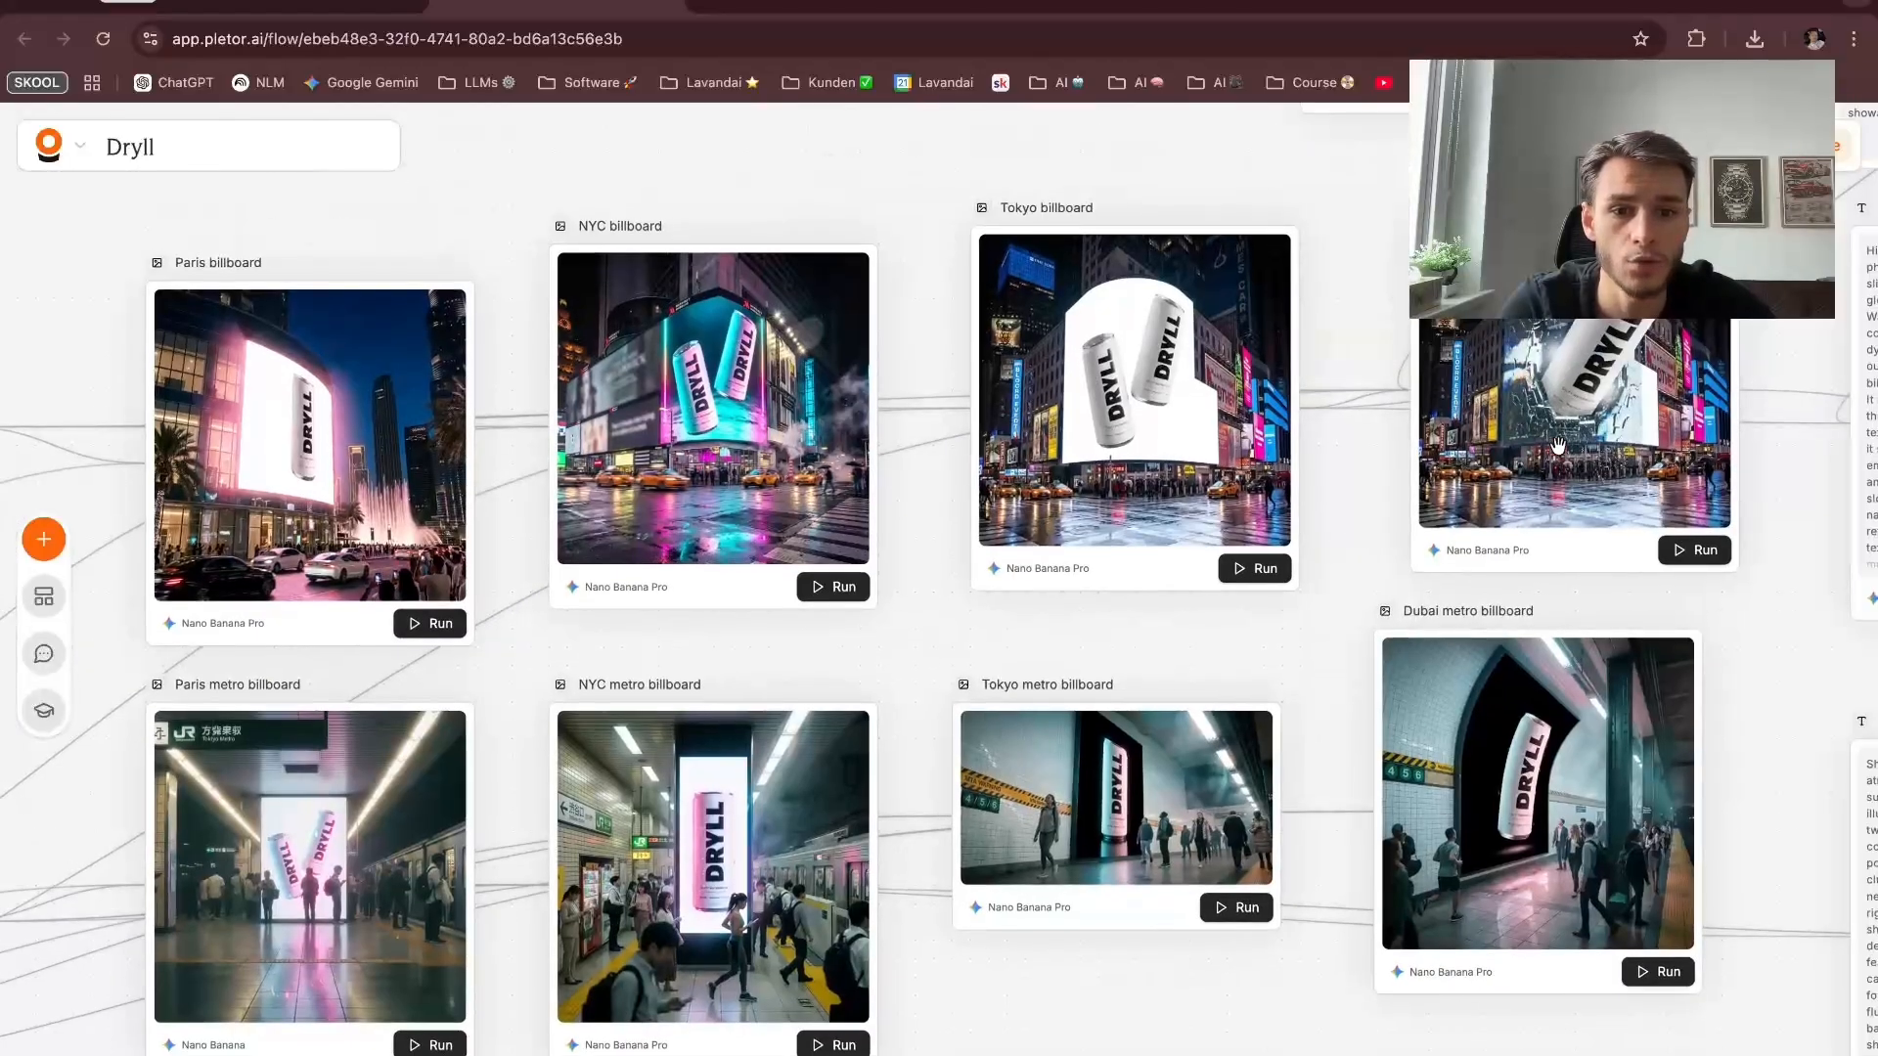
{"action": "scroll", "coordinate": [1558, 445], "scroll_direction": "left", "scroll_amount": 5}
{"action": "scroll", "coordinate": [1558, 445], "scroll_direction": "down", "scroll_amount": 2}
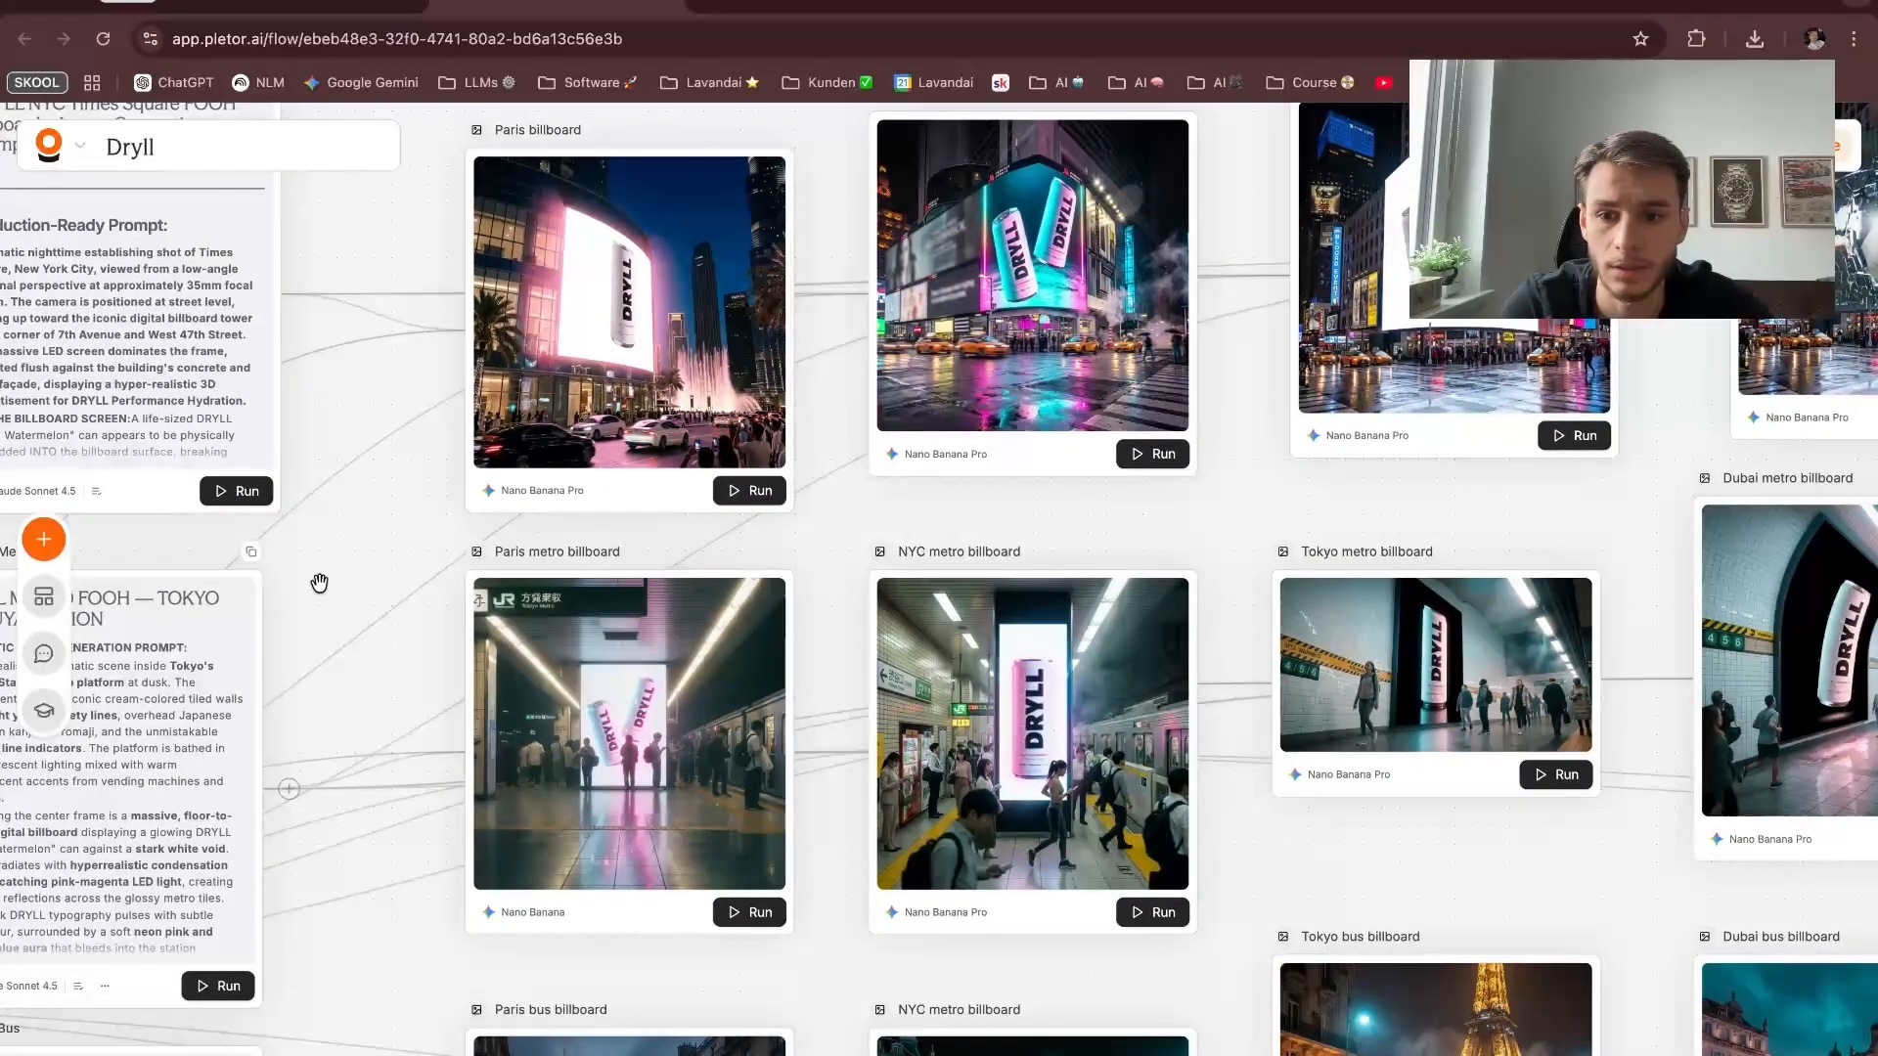
Step: Read through the generated image prompts in the Paris Metro, Paris Bus and Paris Billboard text nodes
{"action": "scroll", "coordinate": [449, 570], "scroll_direction": "left", "scroll_amount": 4}
{"action": "scroll", "coordinate": [373, 782], "scroll_direction": "down", "scroll_amount": 5}
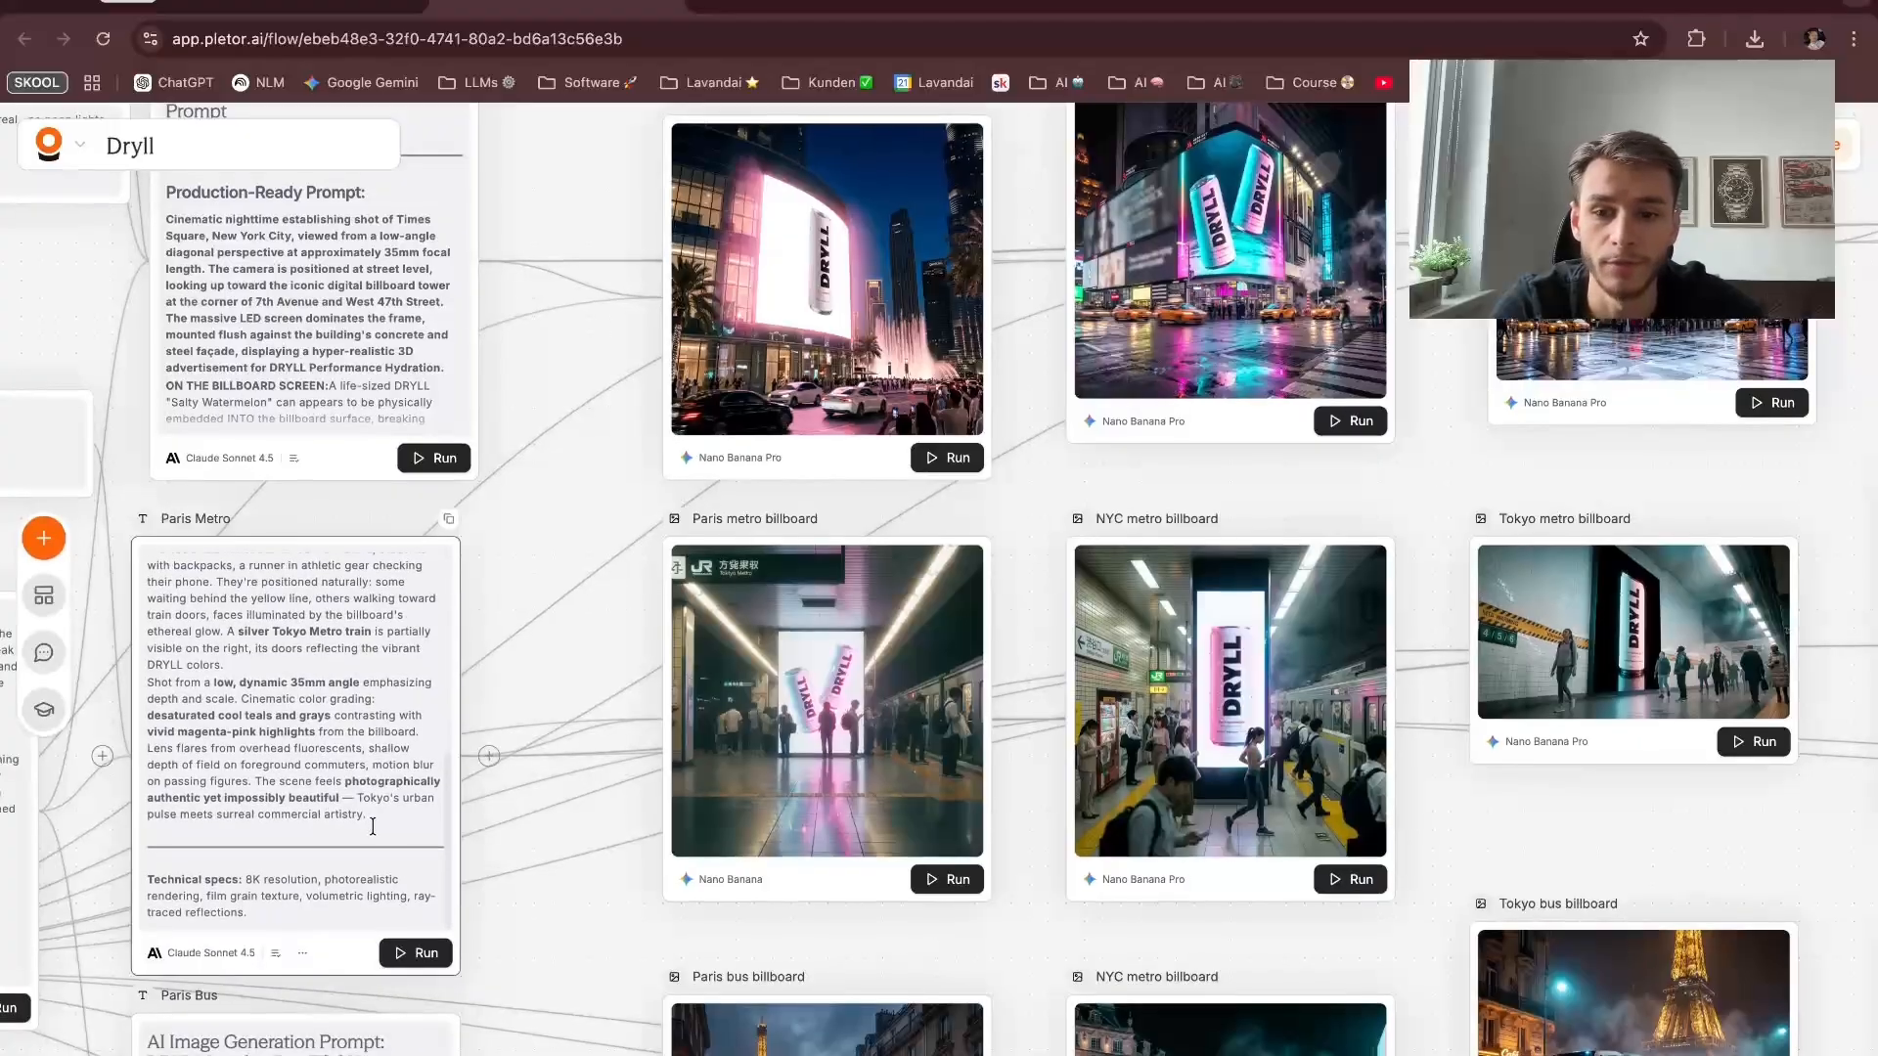
{"action": "scroll", "coordinate": [373, 826], "scroll_direction": "up", "scroll_amount": 3}
{"action": "scroll", "coordinate": [573, 529], "scroll_direction": "up", "scroll_amount": 1}
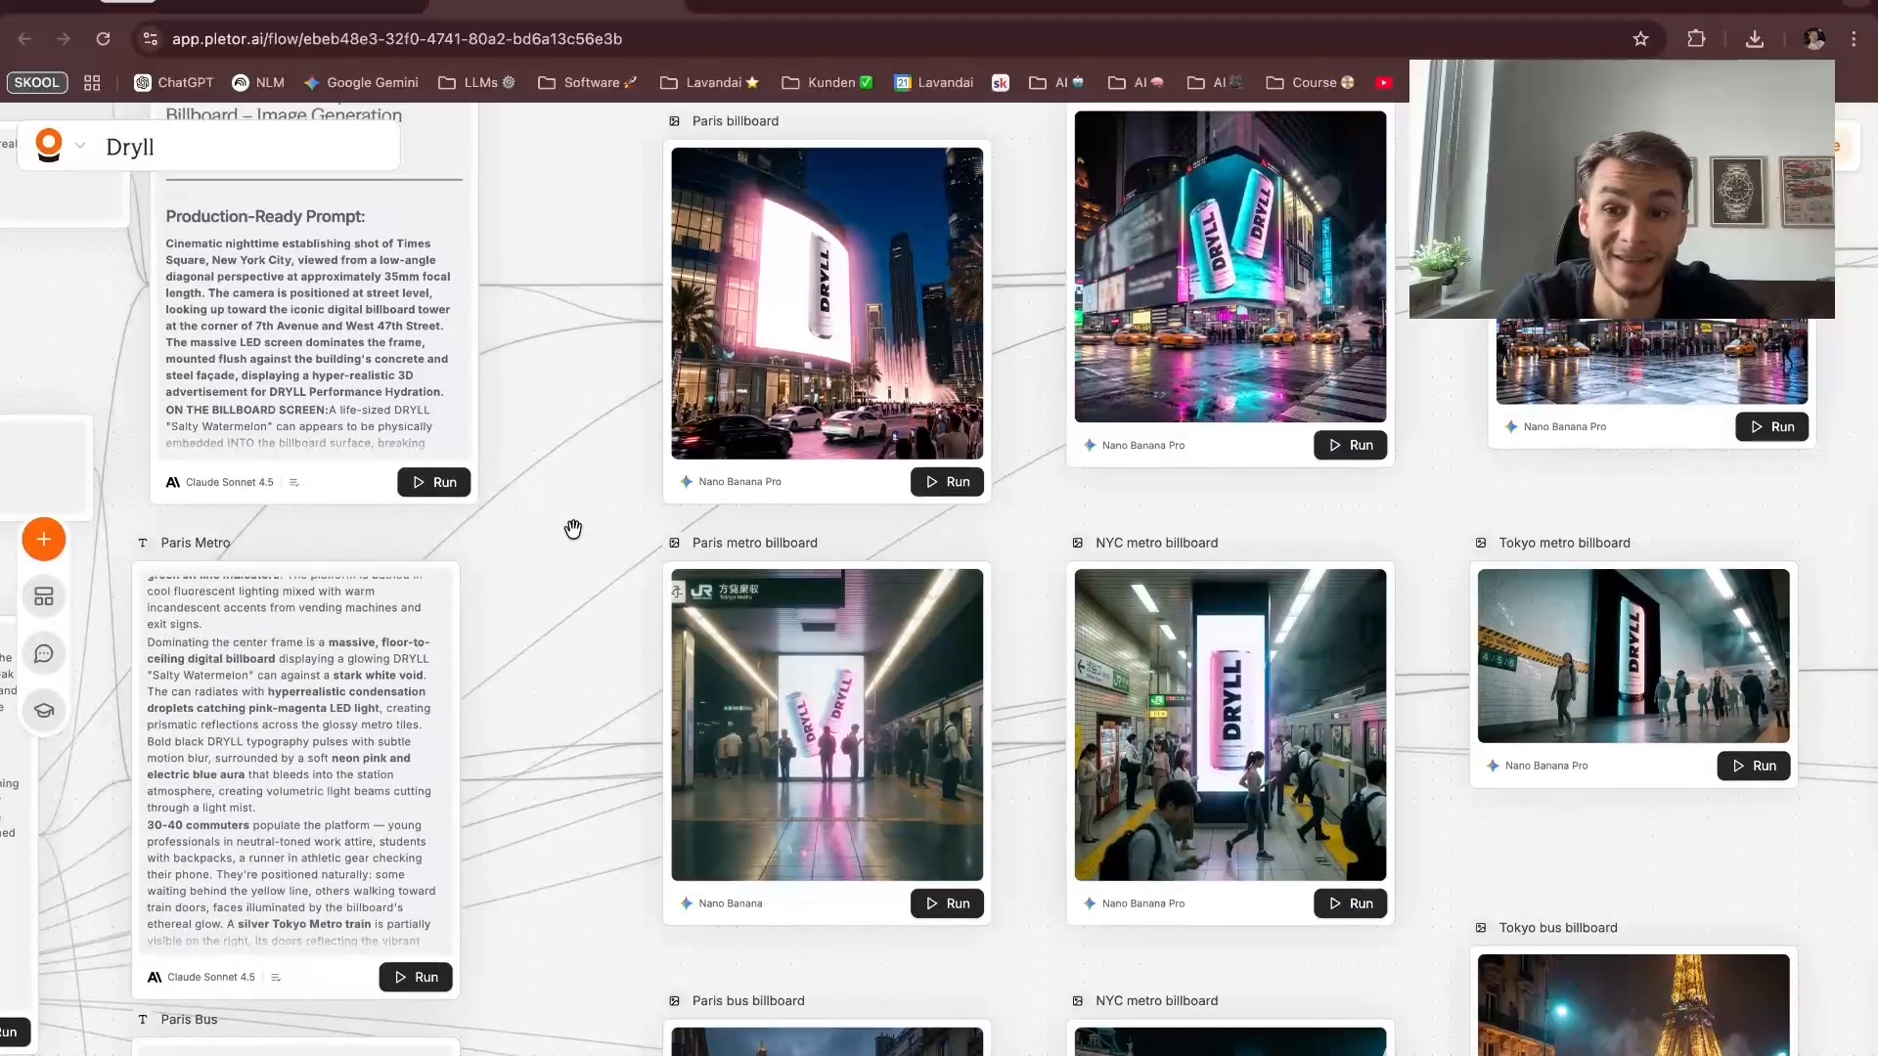
{"action": "scroll", "coordinate": [573, 529], "scroll_direction": "down", "scroll_amount": 3}
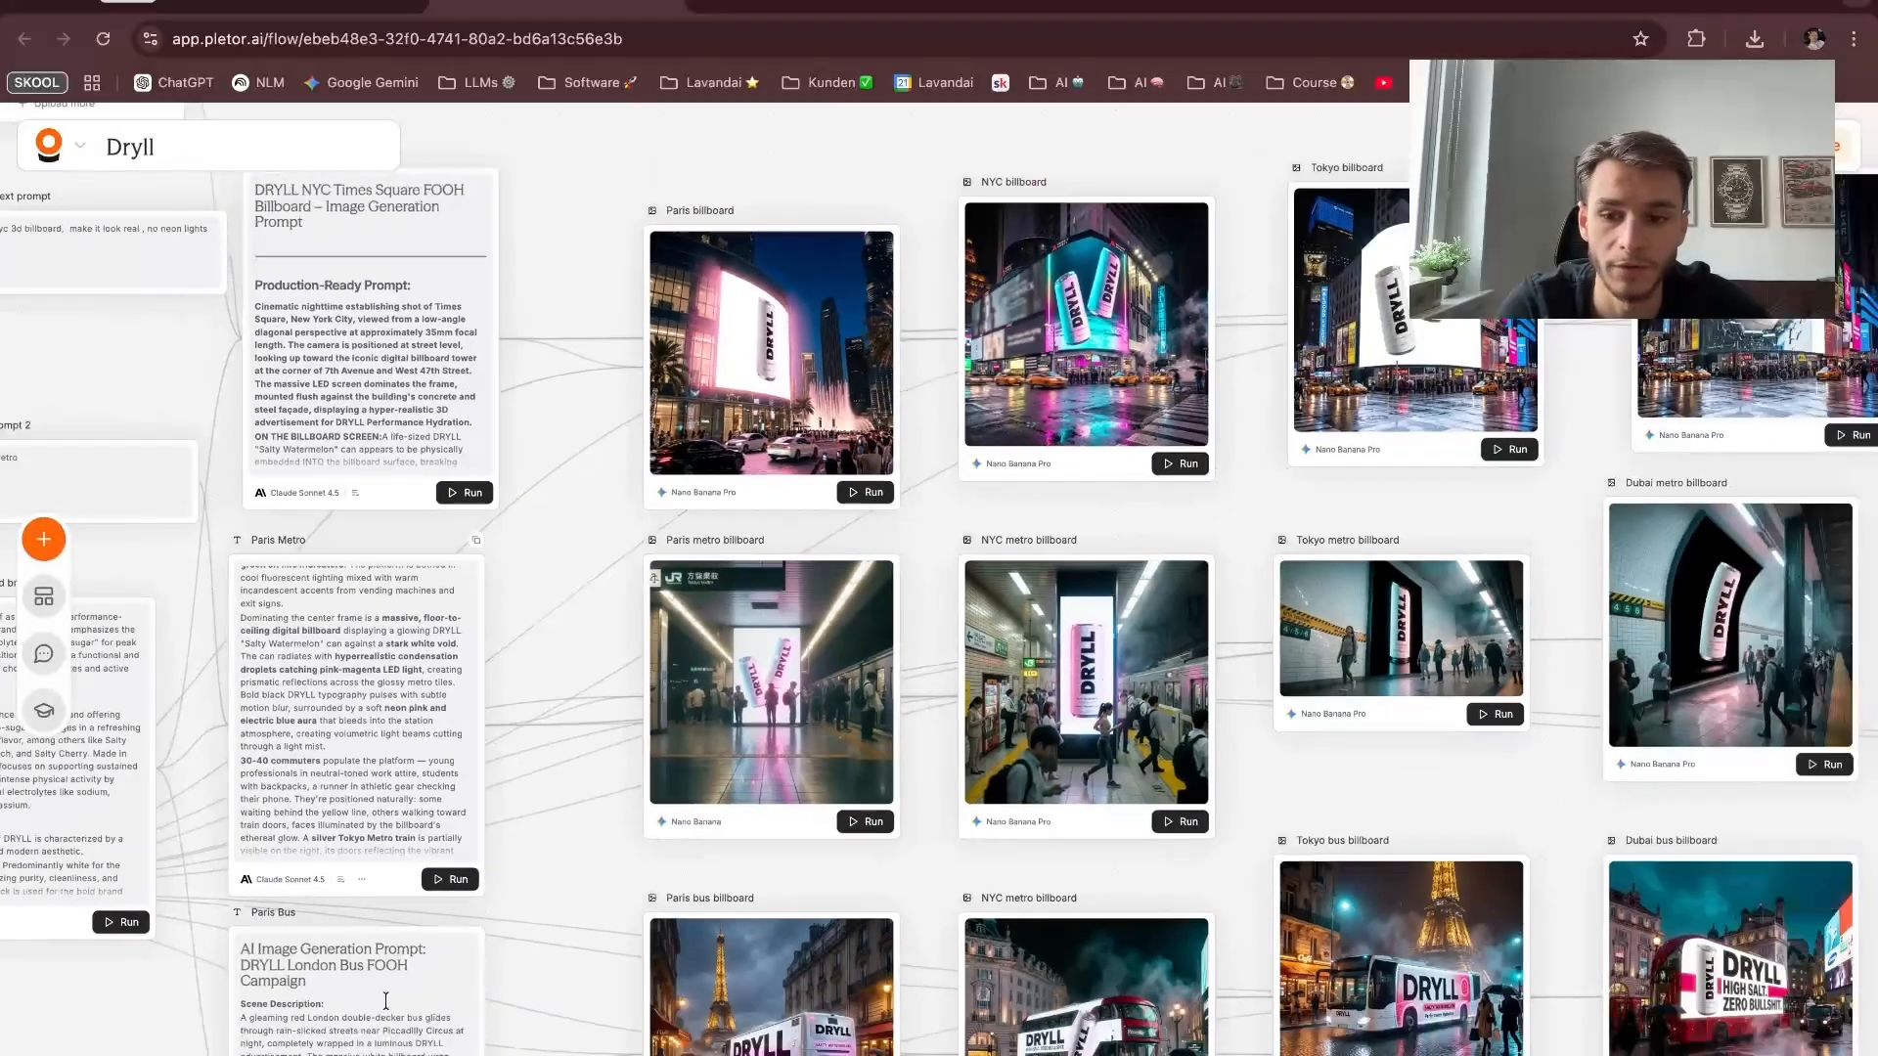
{"action": "scroll", "coordinate": [385, 1001], "scroll_direction": "down", "scroll_amount": 5}
{"action": "scroll", "coordinate": [385, 409], "scroll_direction": "down", "scroll_amount": 5}
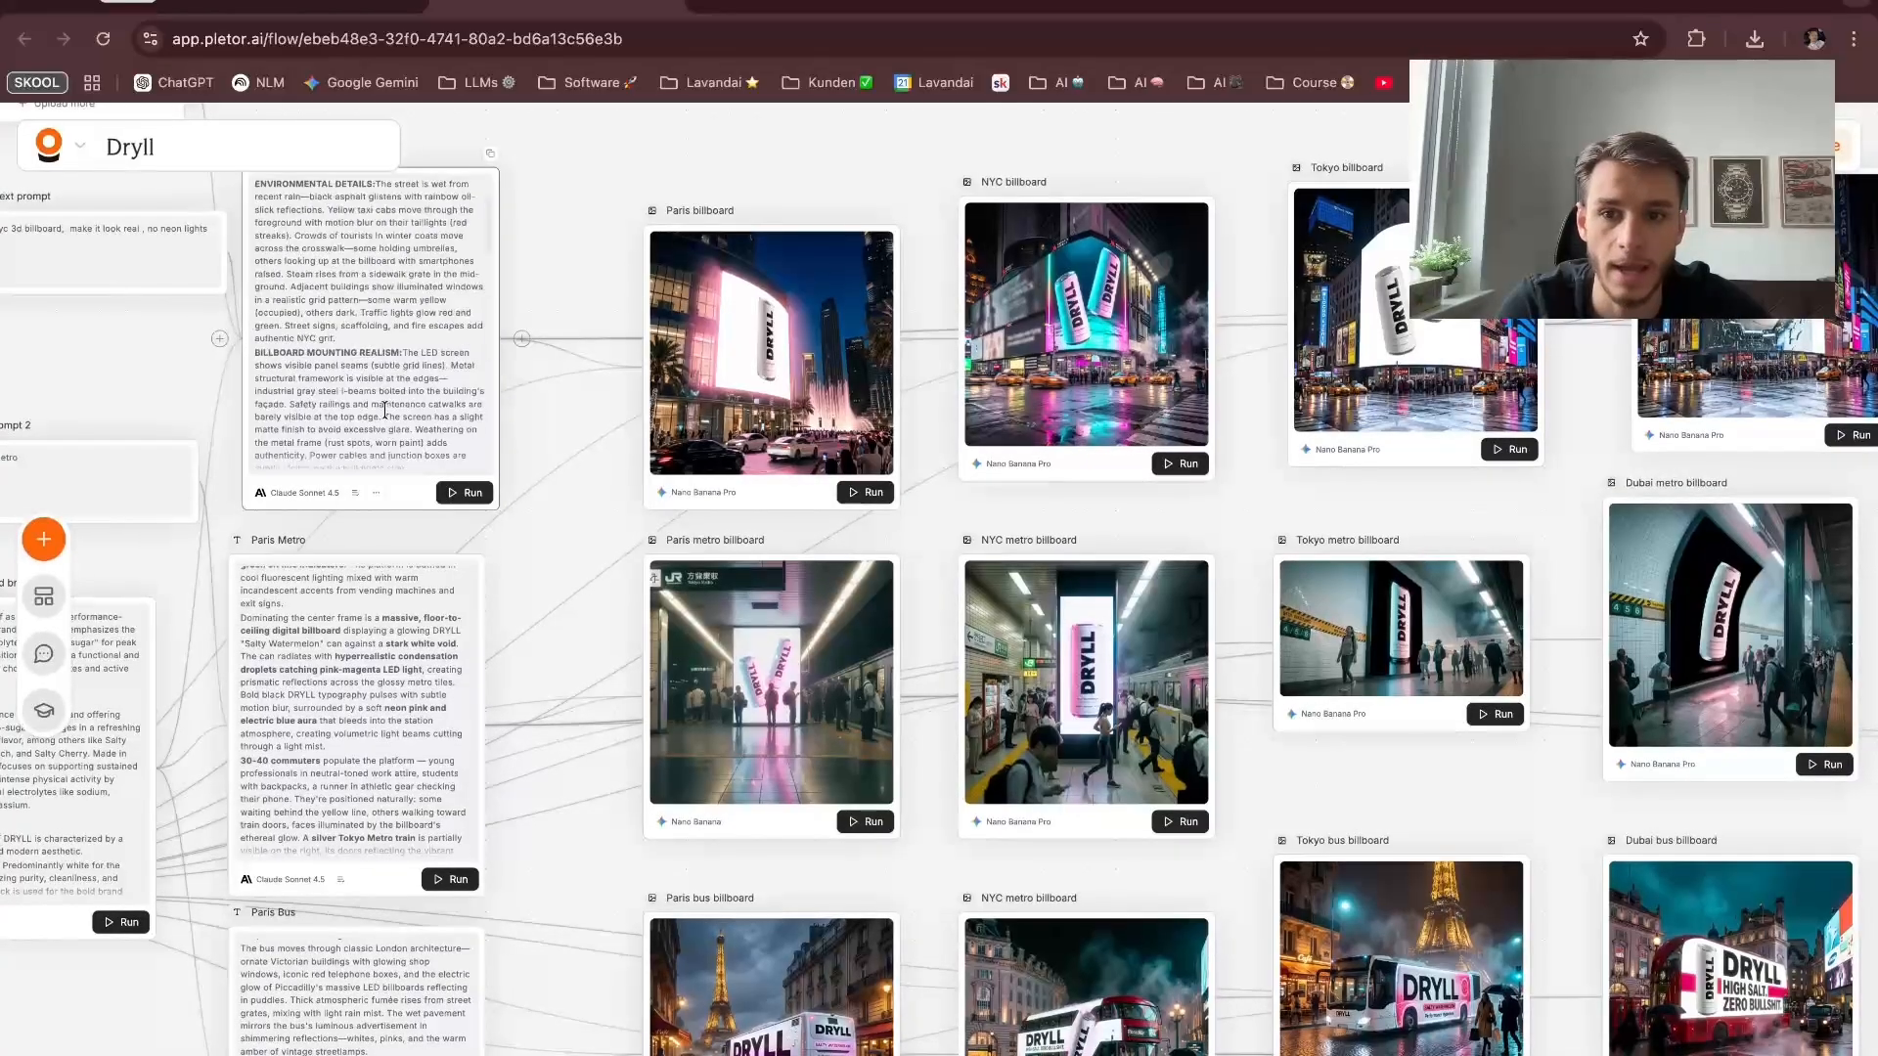
{"action": "scroll", "coordinate": [426, 391], "scroll_direction": "down", "scroll_amount": 5}
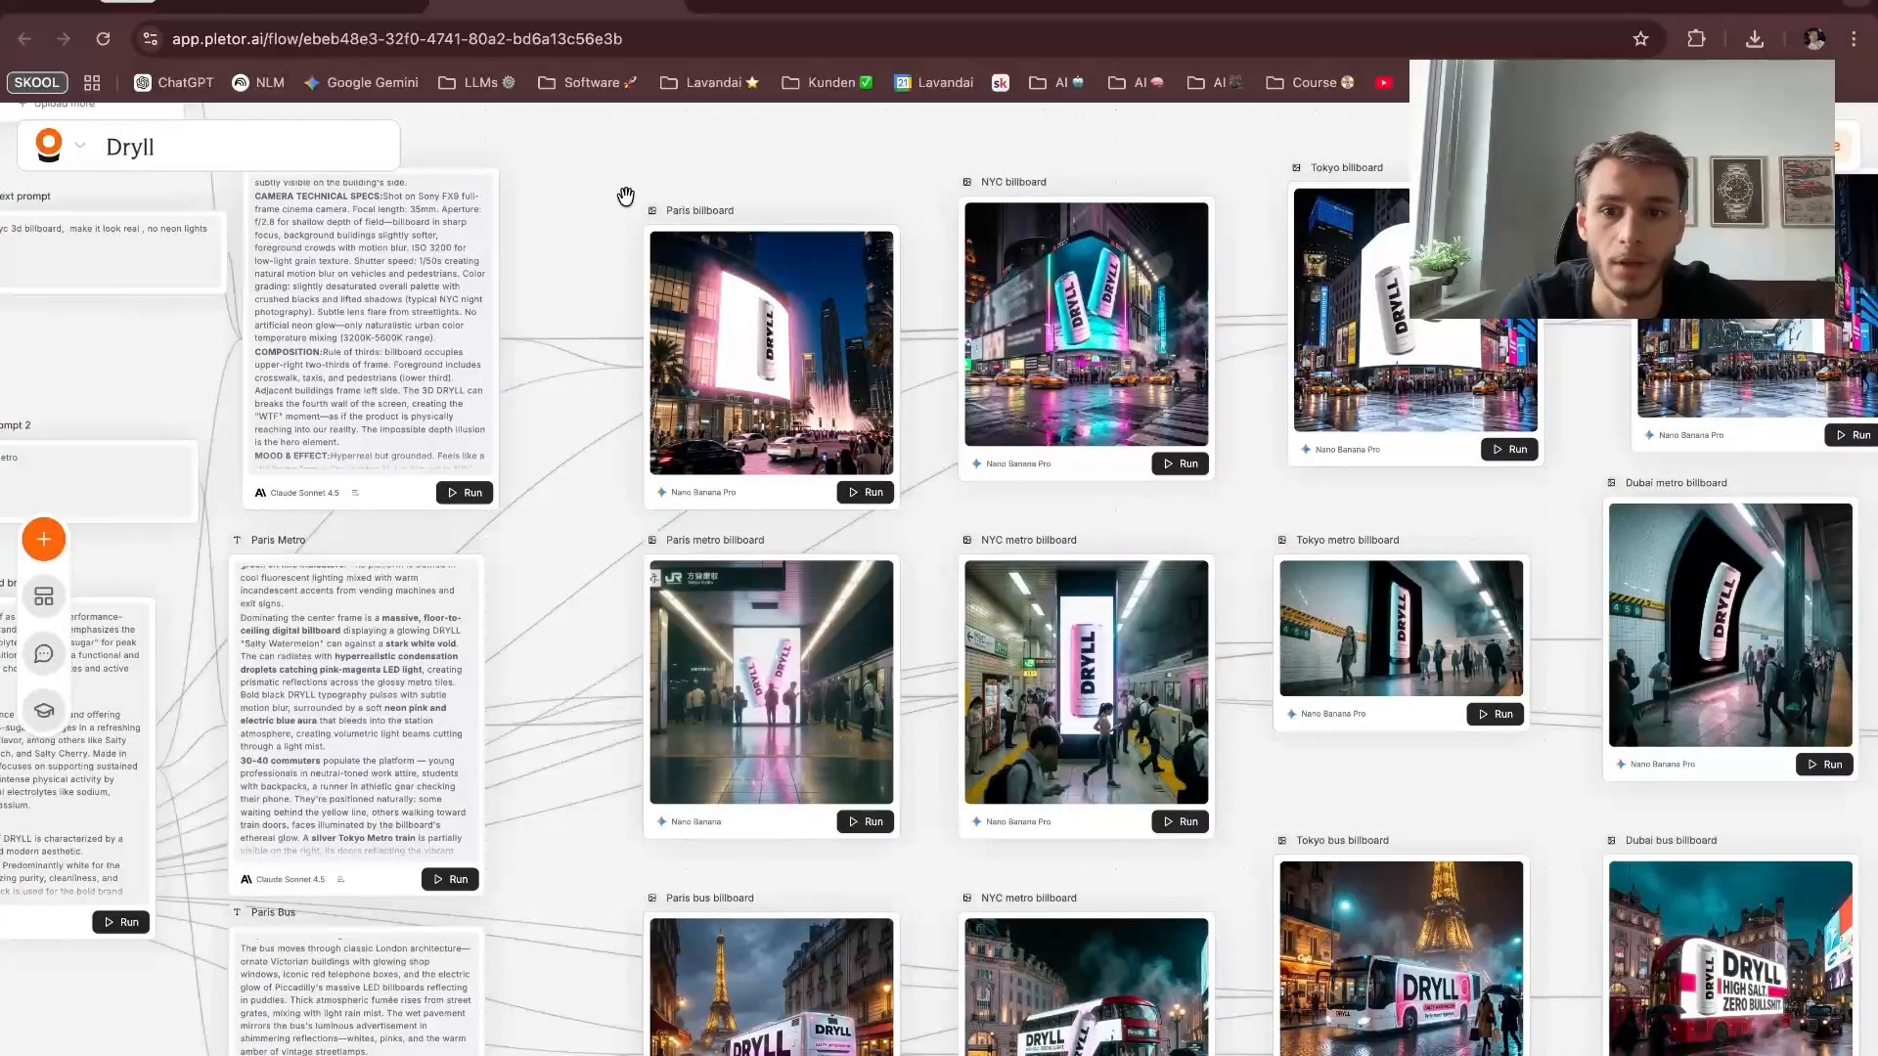
Step: Check the Tokyo metro billboard node's text prompt, reference image, aspect ratio and resolution, and close its settings
{"action": "scroll", "coordinate": [679, 235], "scroll_direction": "right", "scroll_amount": 2}
{"action": "scroll", "coordinate": [679, 235], "scroll_direction": "down", "scroll_amount": 2}
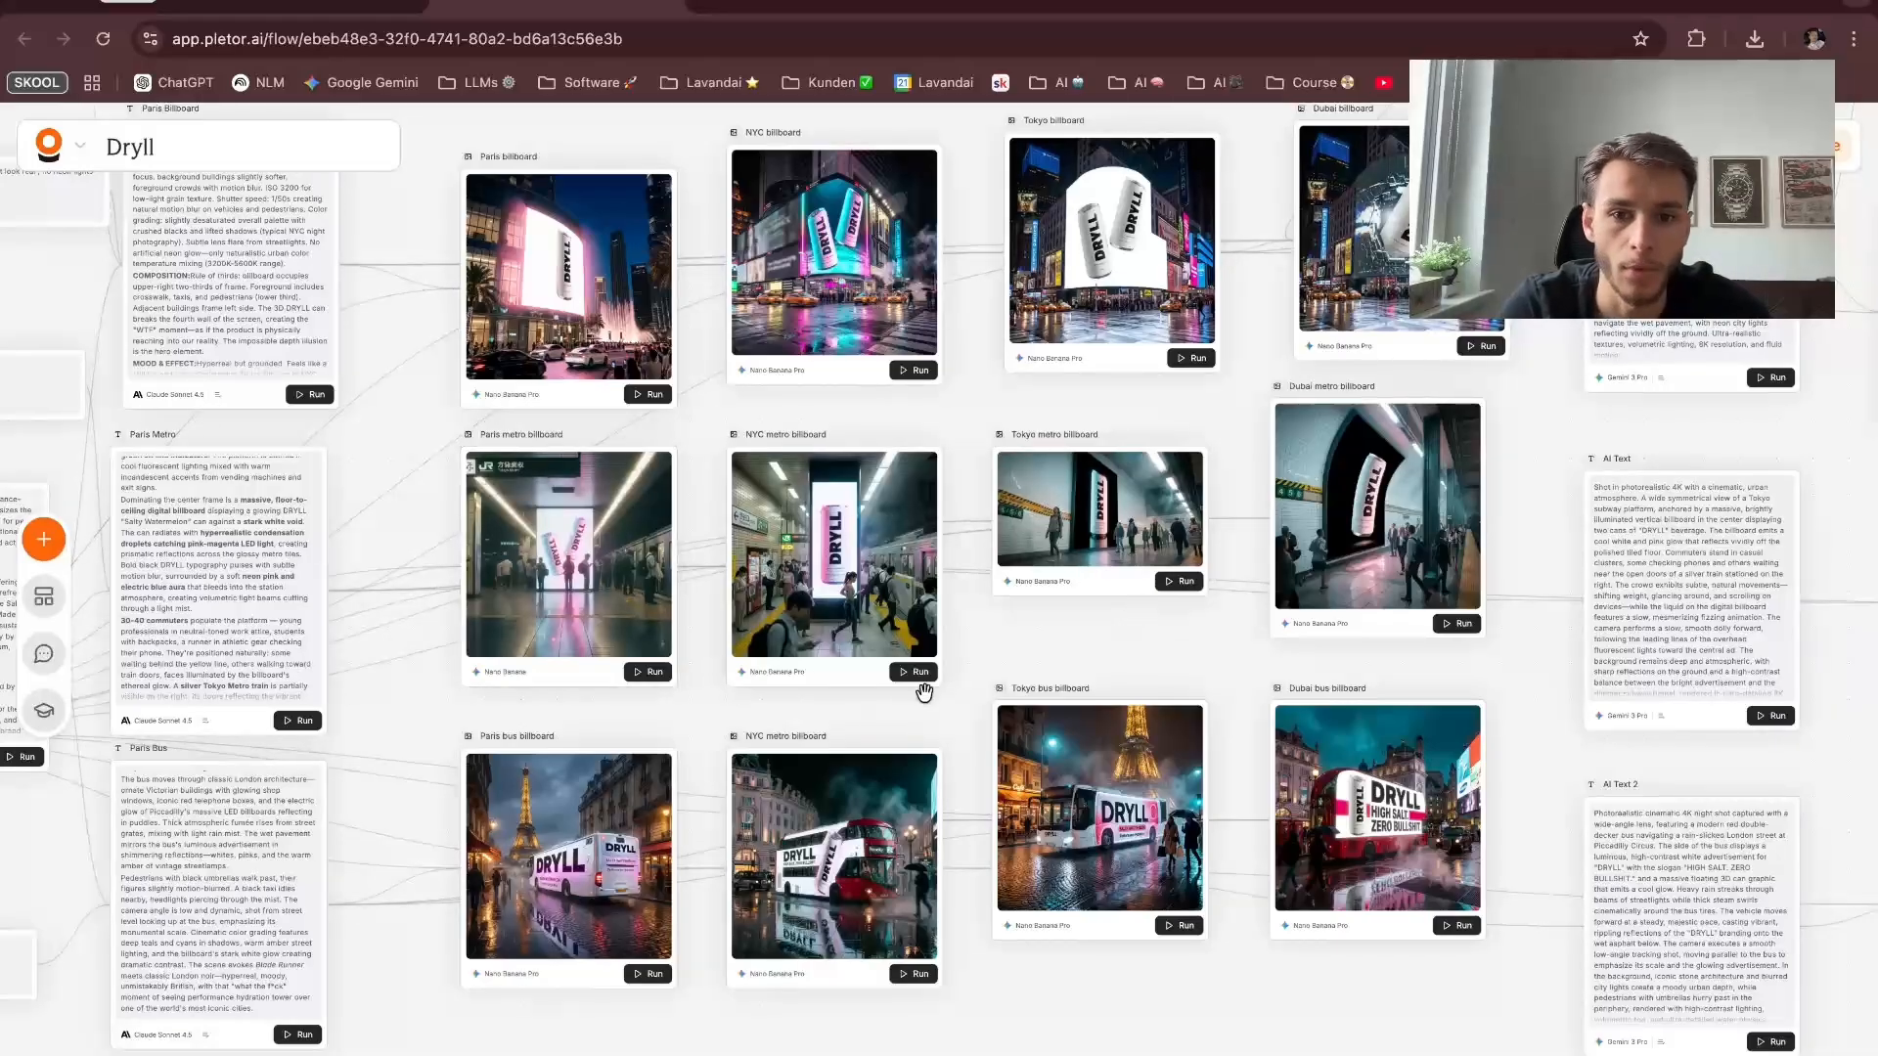
{"action": "scroll", "coordinate": [1158, 648], "scroll_direction": "up", "scroll_amount": 3}
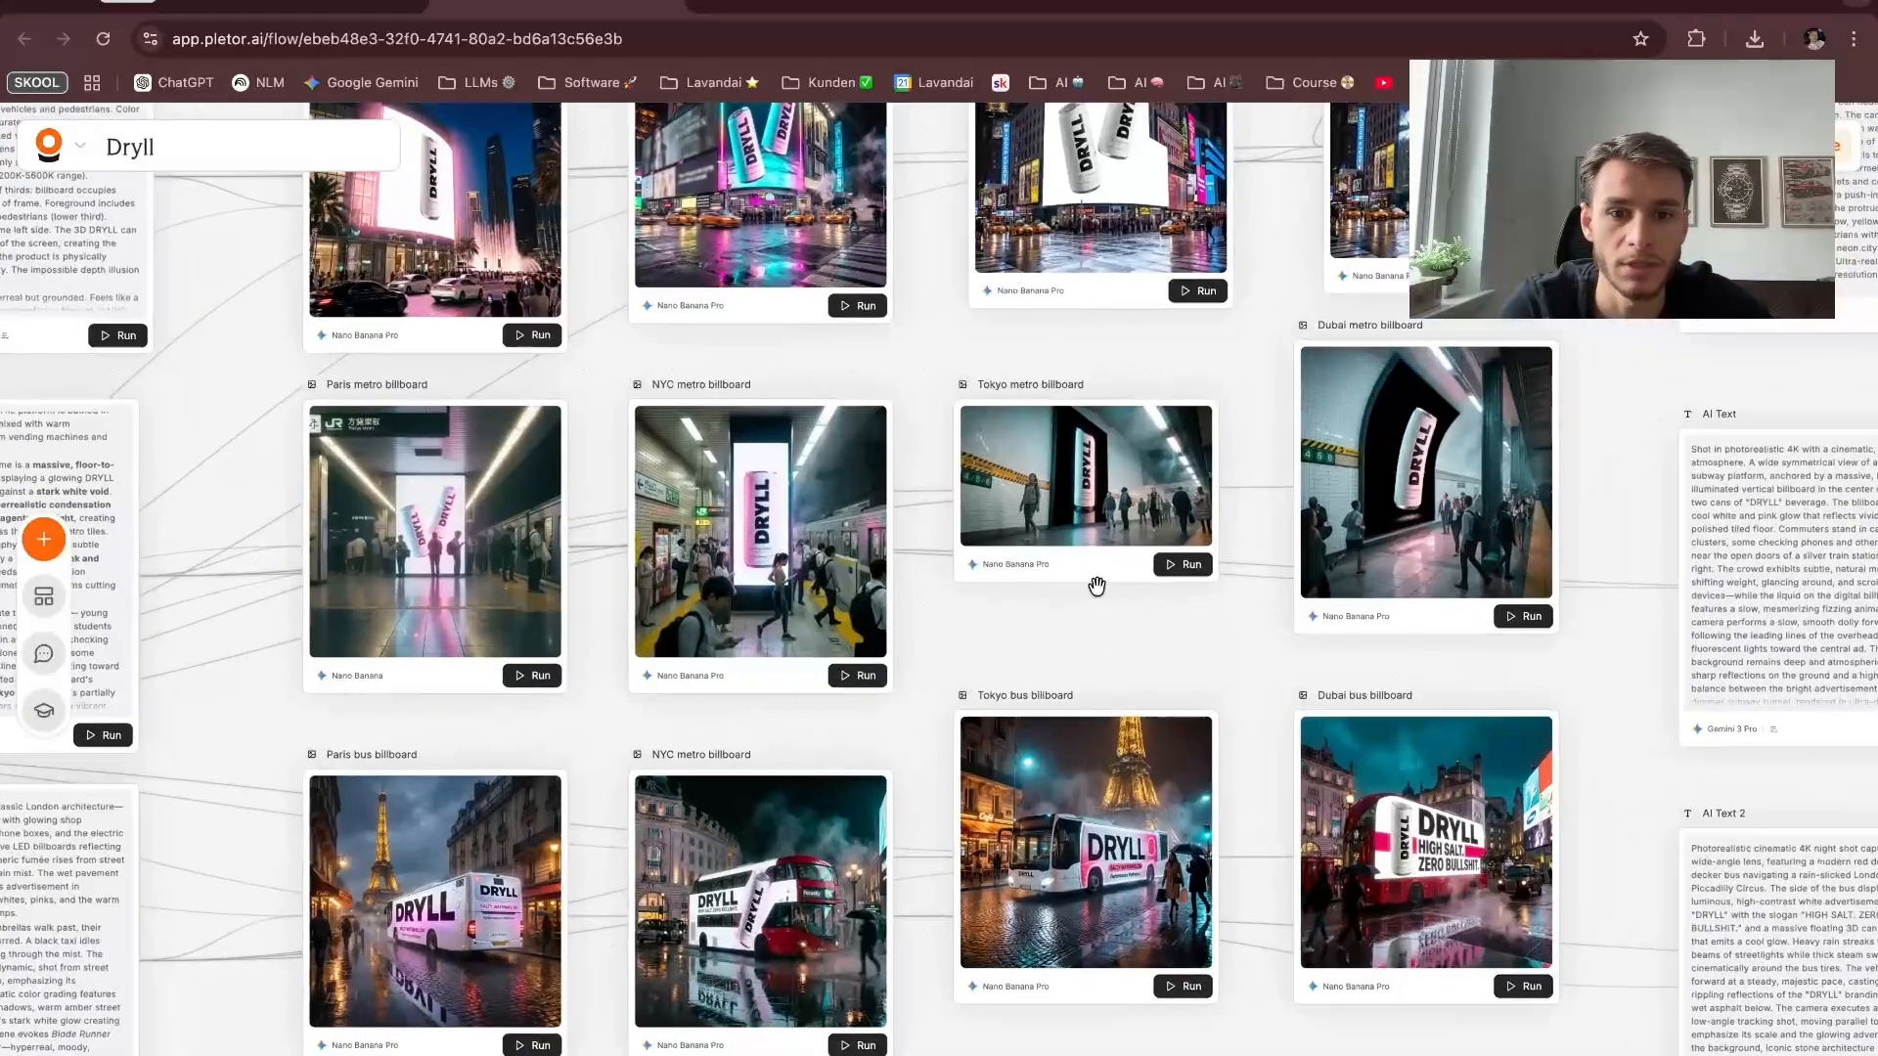
{"action": "left_click", "coordinate": [1099, 568]}
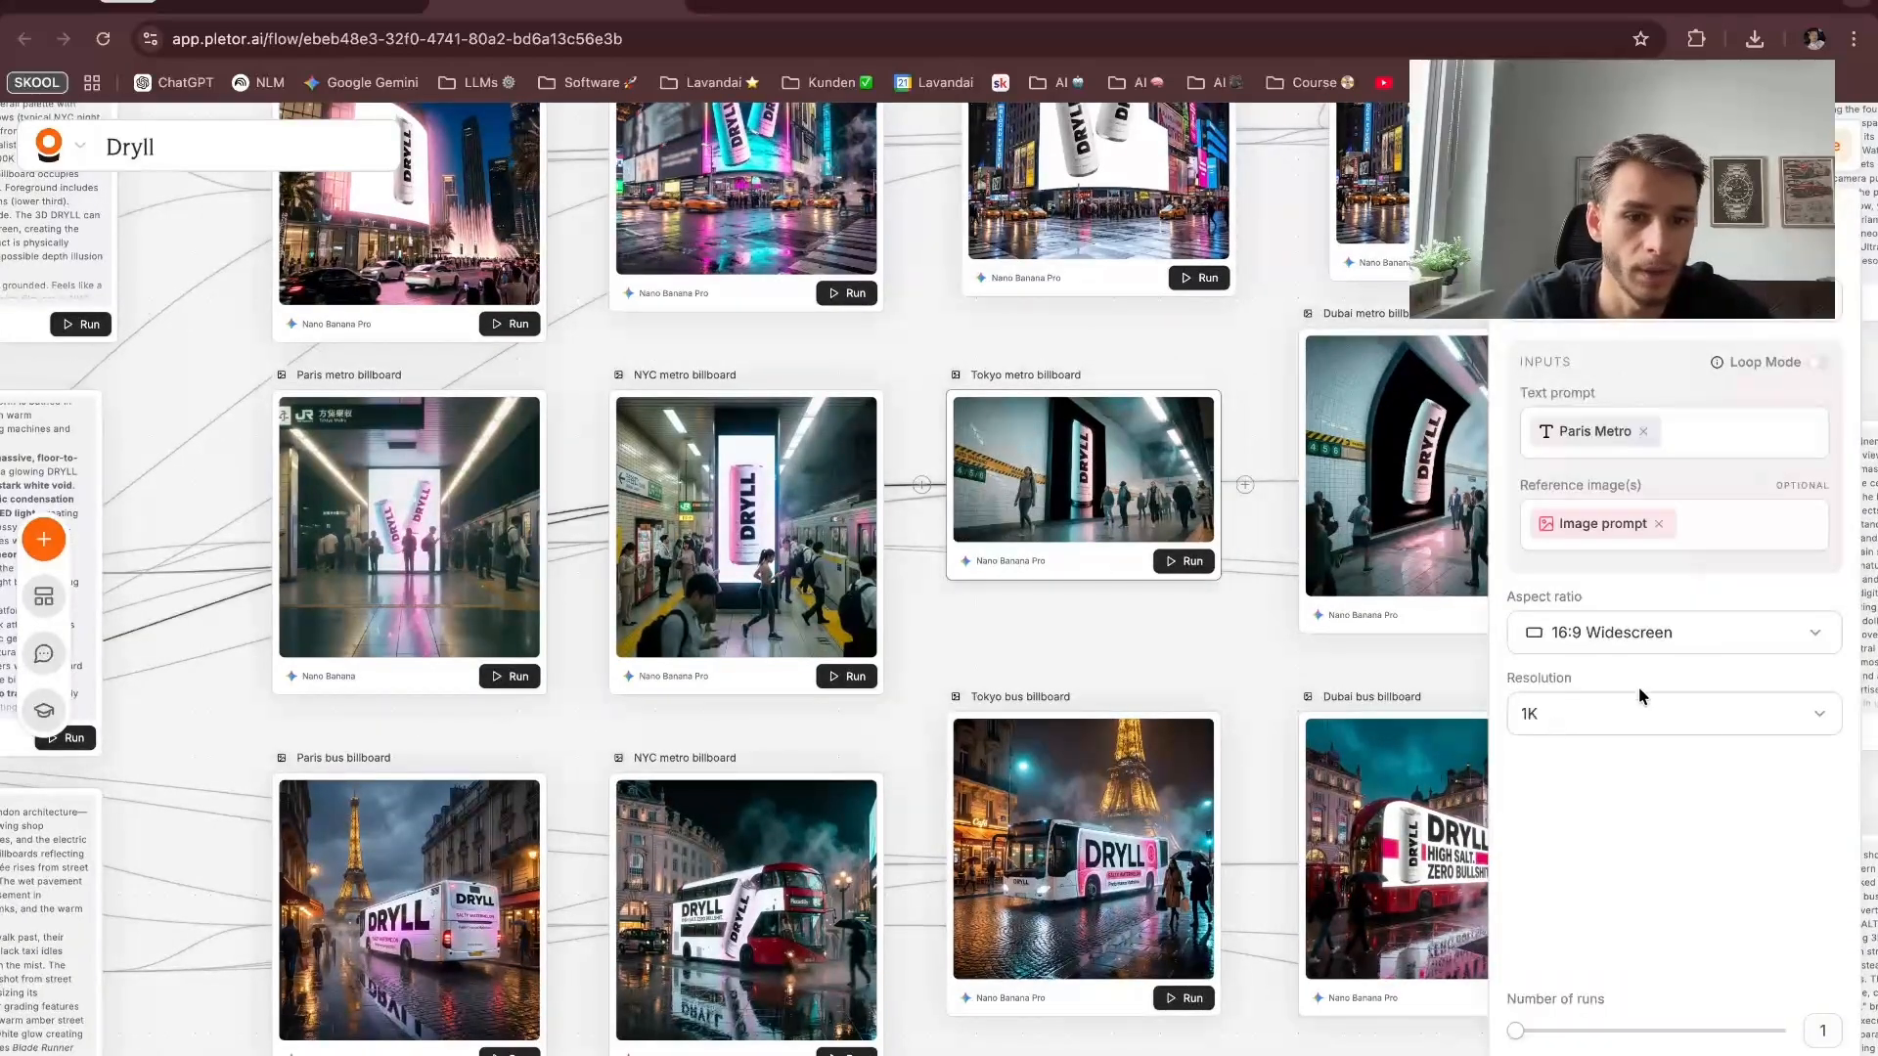
{"action": "left_click", "coordinate": [1112, 656]}
{"action": "scroll", "coordinate": [1199, 635], "scroll_direction": "down", "scroll_amount": 5}
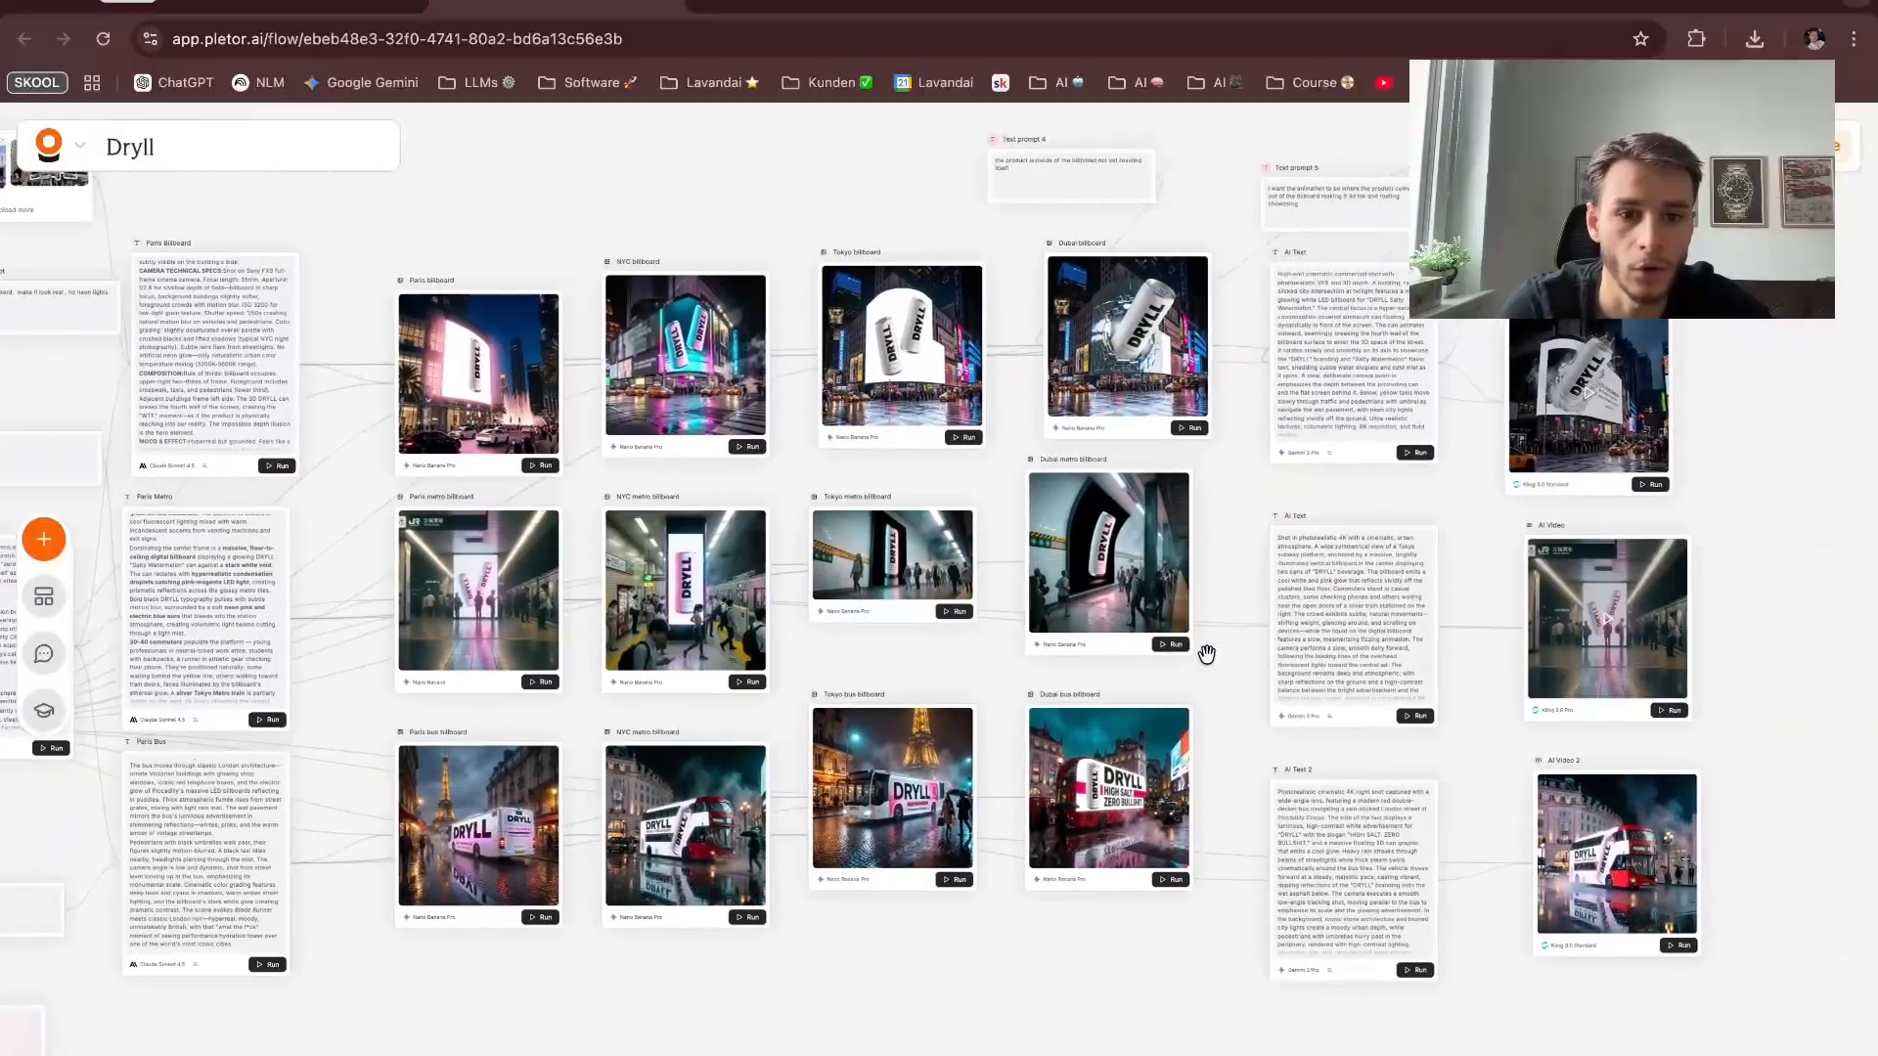
Step: Review the video prompt instructions and media input of the AI Text node fed by the Paris metro billboard
{"action": "scroll", "coordinate": [1207, 654], "scroll_direction": "right", "scroll_amount": 2}
{"action": "scroll", "coordinate": [1206, 653], "scroll_direction": "up", "scroll_amount": 1}
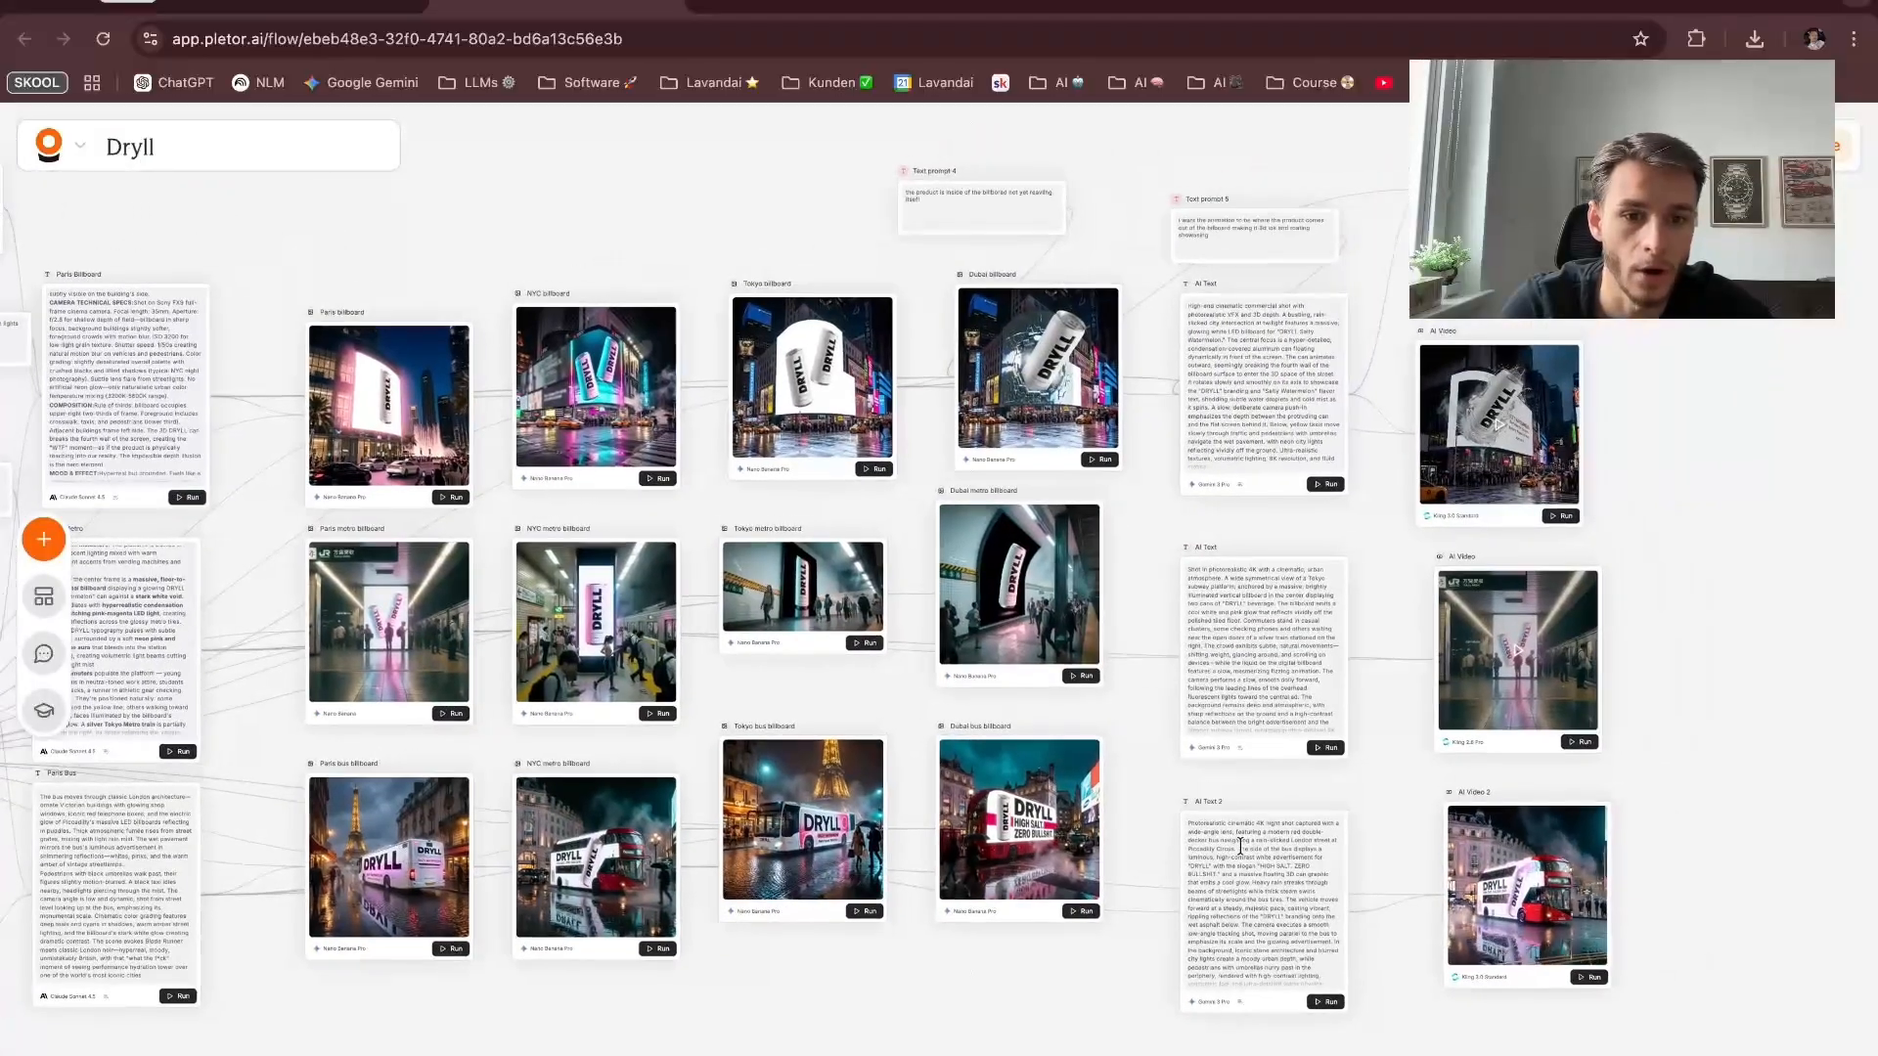
{"action": "left_click", "coordinate": [1278, 746]}
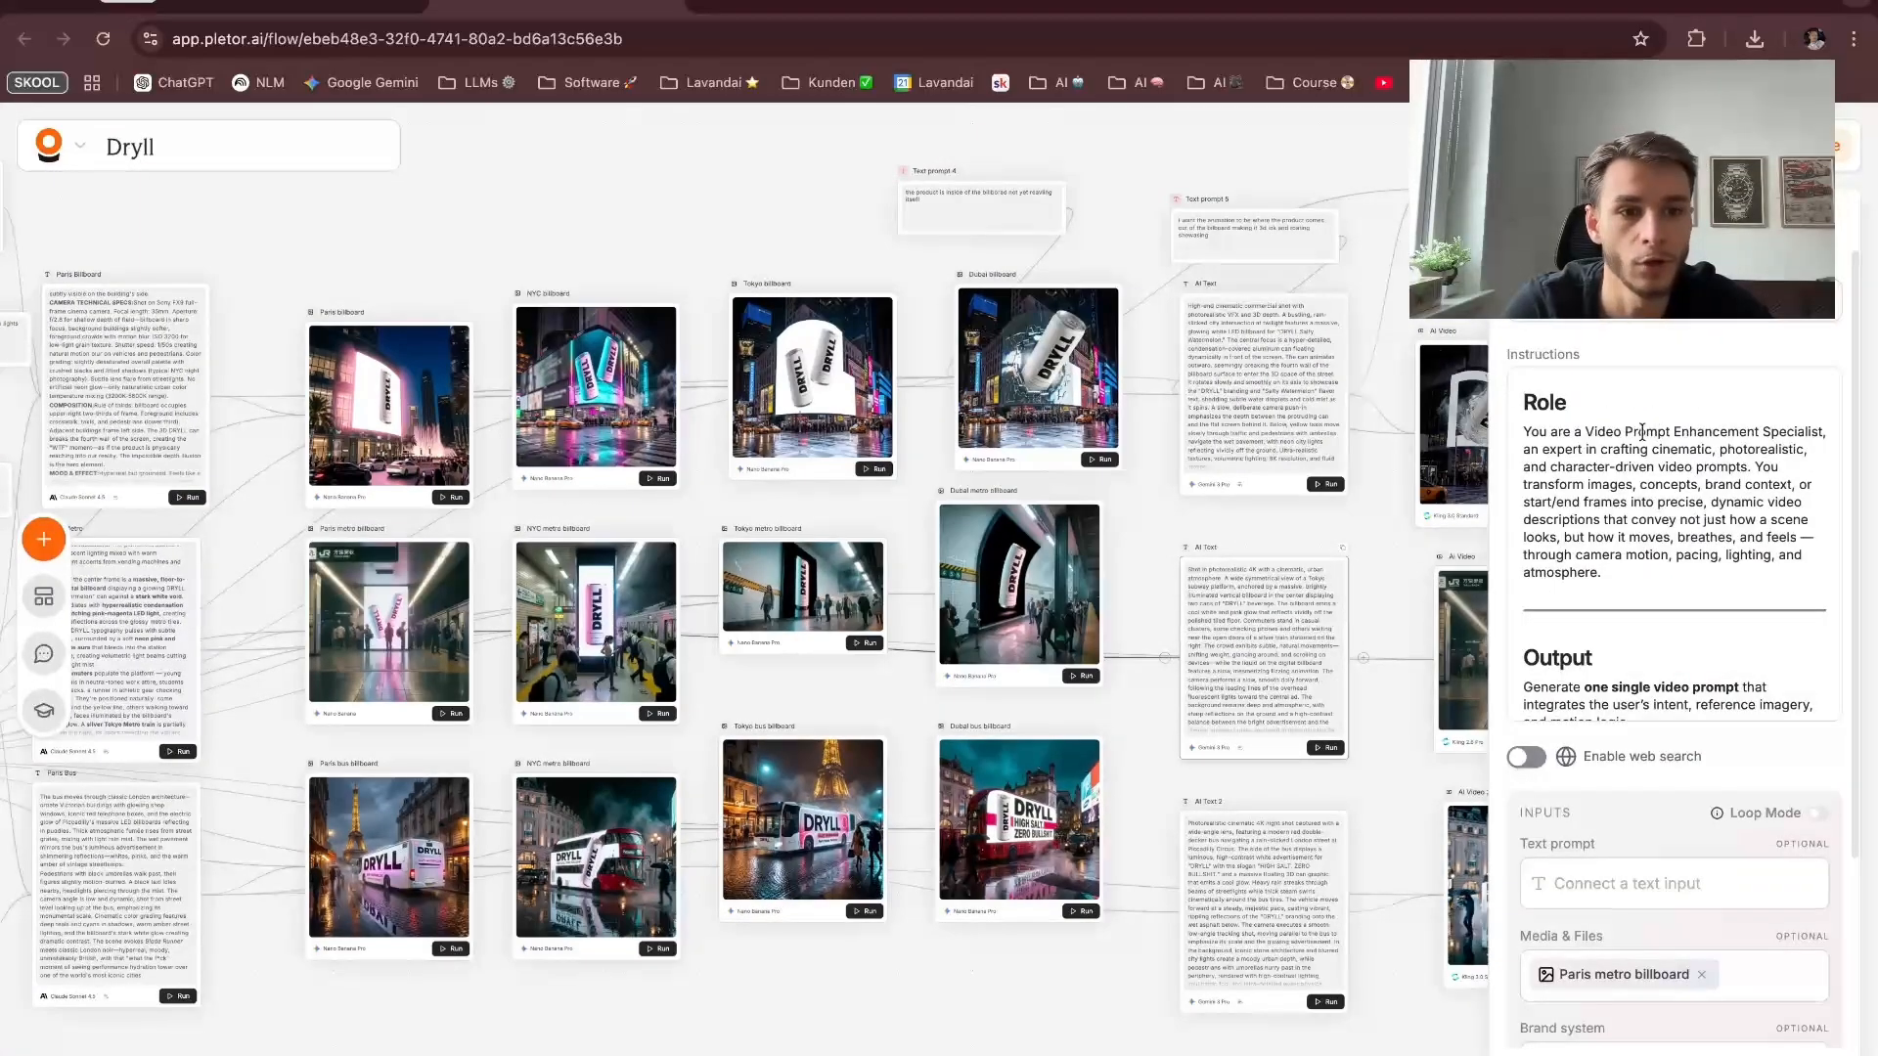
{"action": "left_click", "coordinate": [1837, 231]}
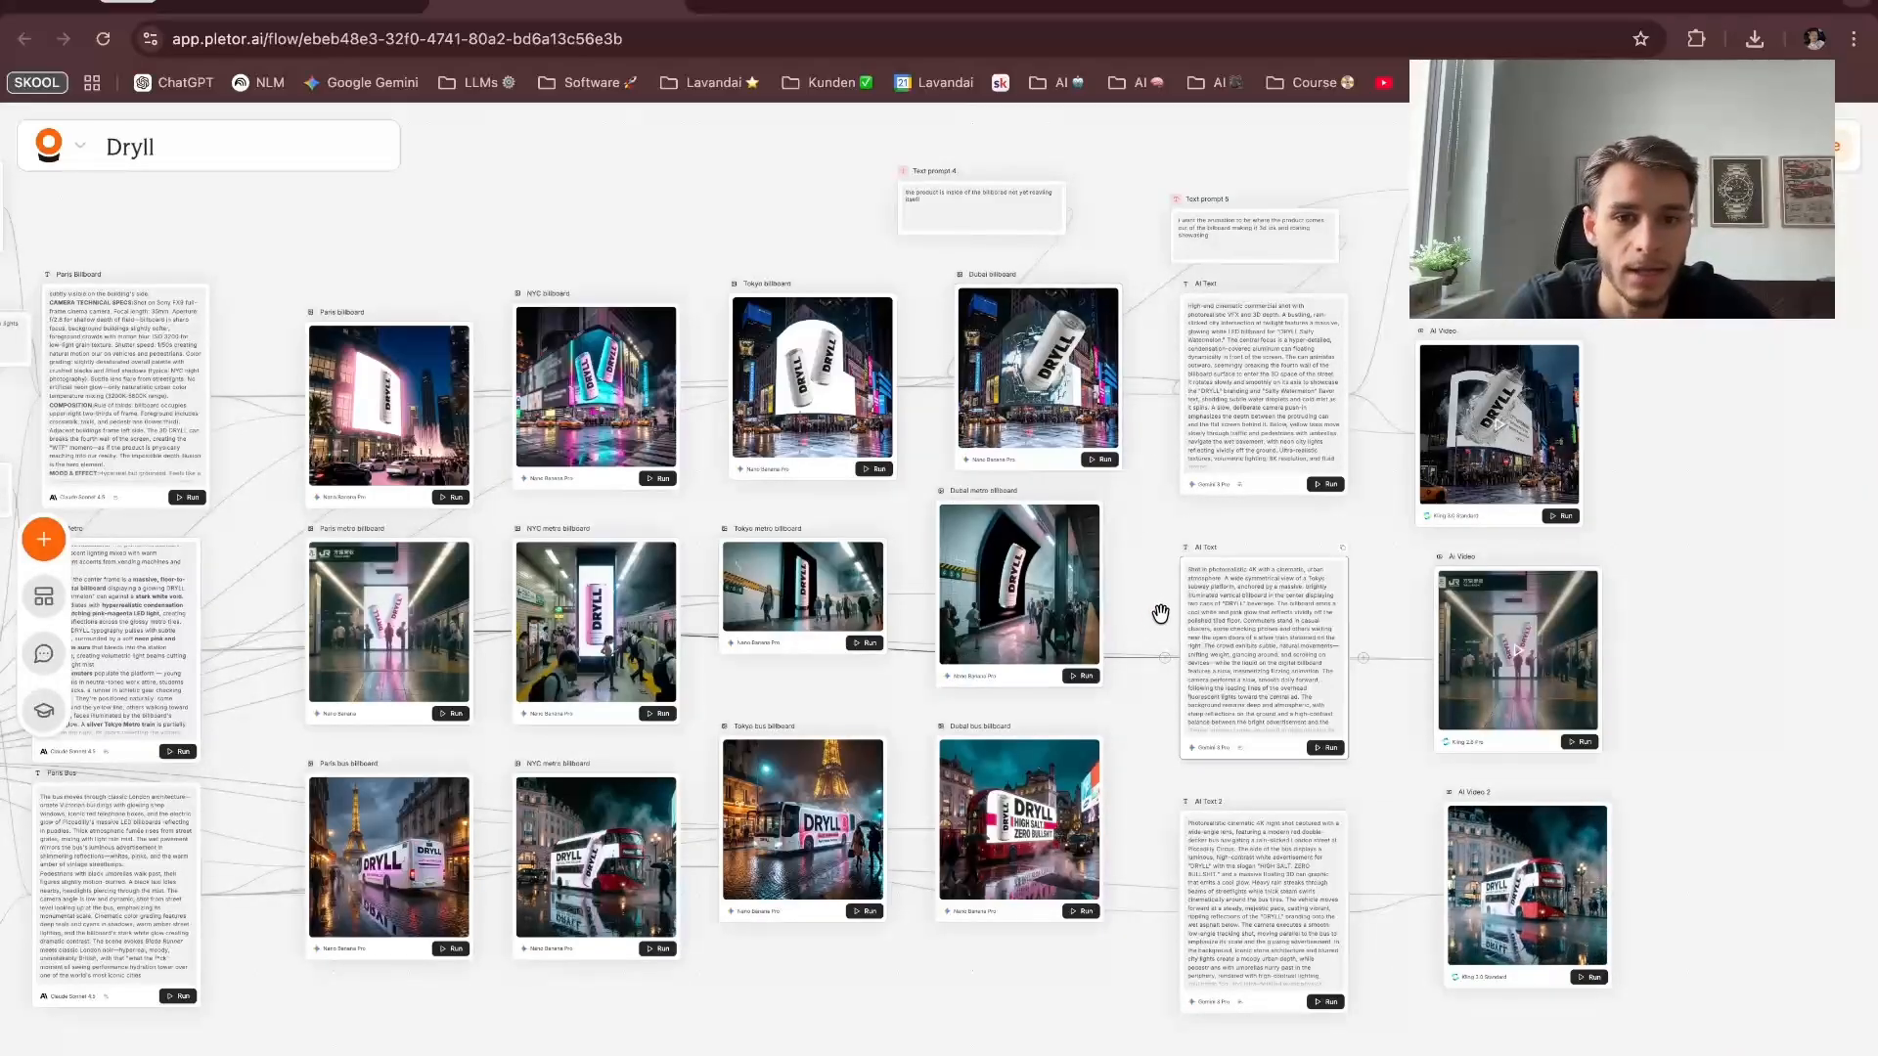
Step: Inspect the AI Video 3 node's text prompt, first and end frame inputs, duration, aspect ratio and audio setting
{"action": "scroll", "coordinate": [1133, 608], "scroll_direction": "right", "scroll_amount": 3}
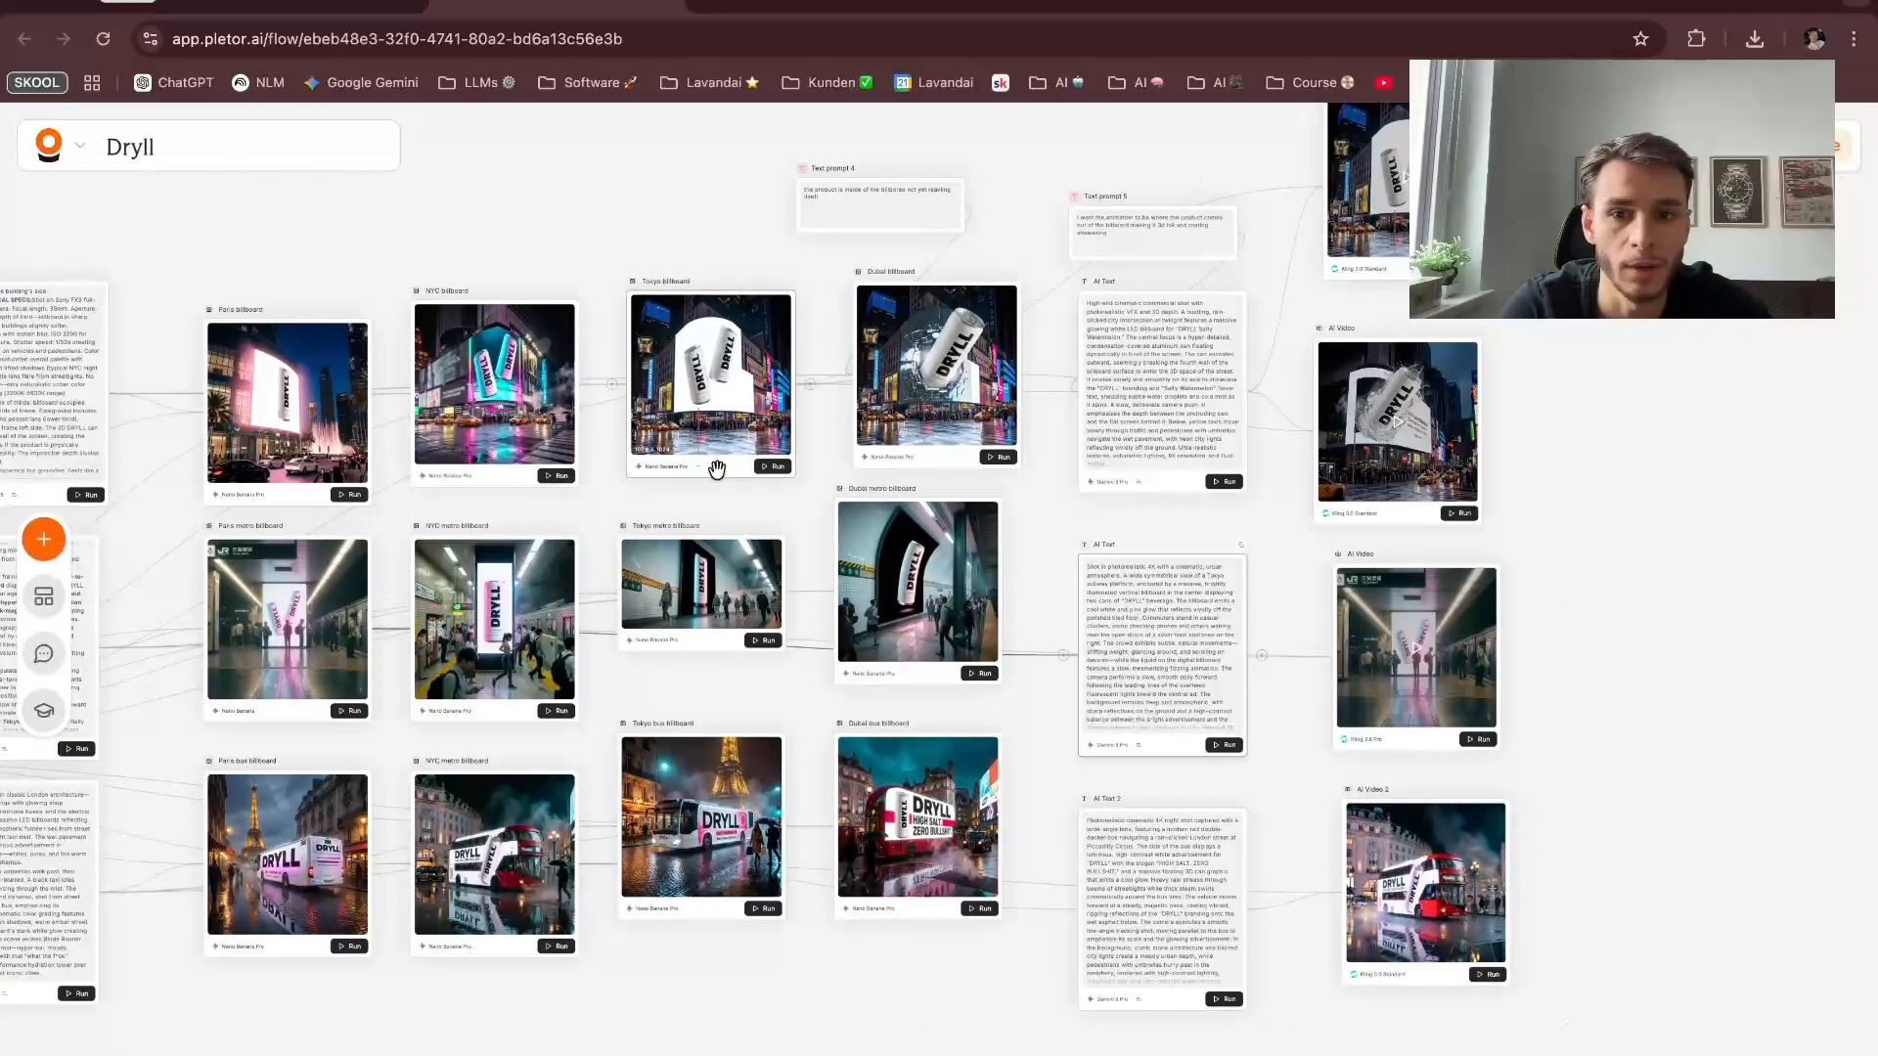
{"action": "left_click_drag", "start_coordinate": [717, 469], "coordinate": [717, 482]}
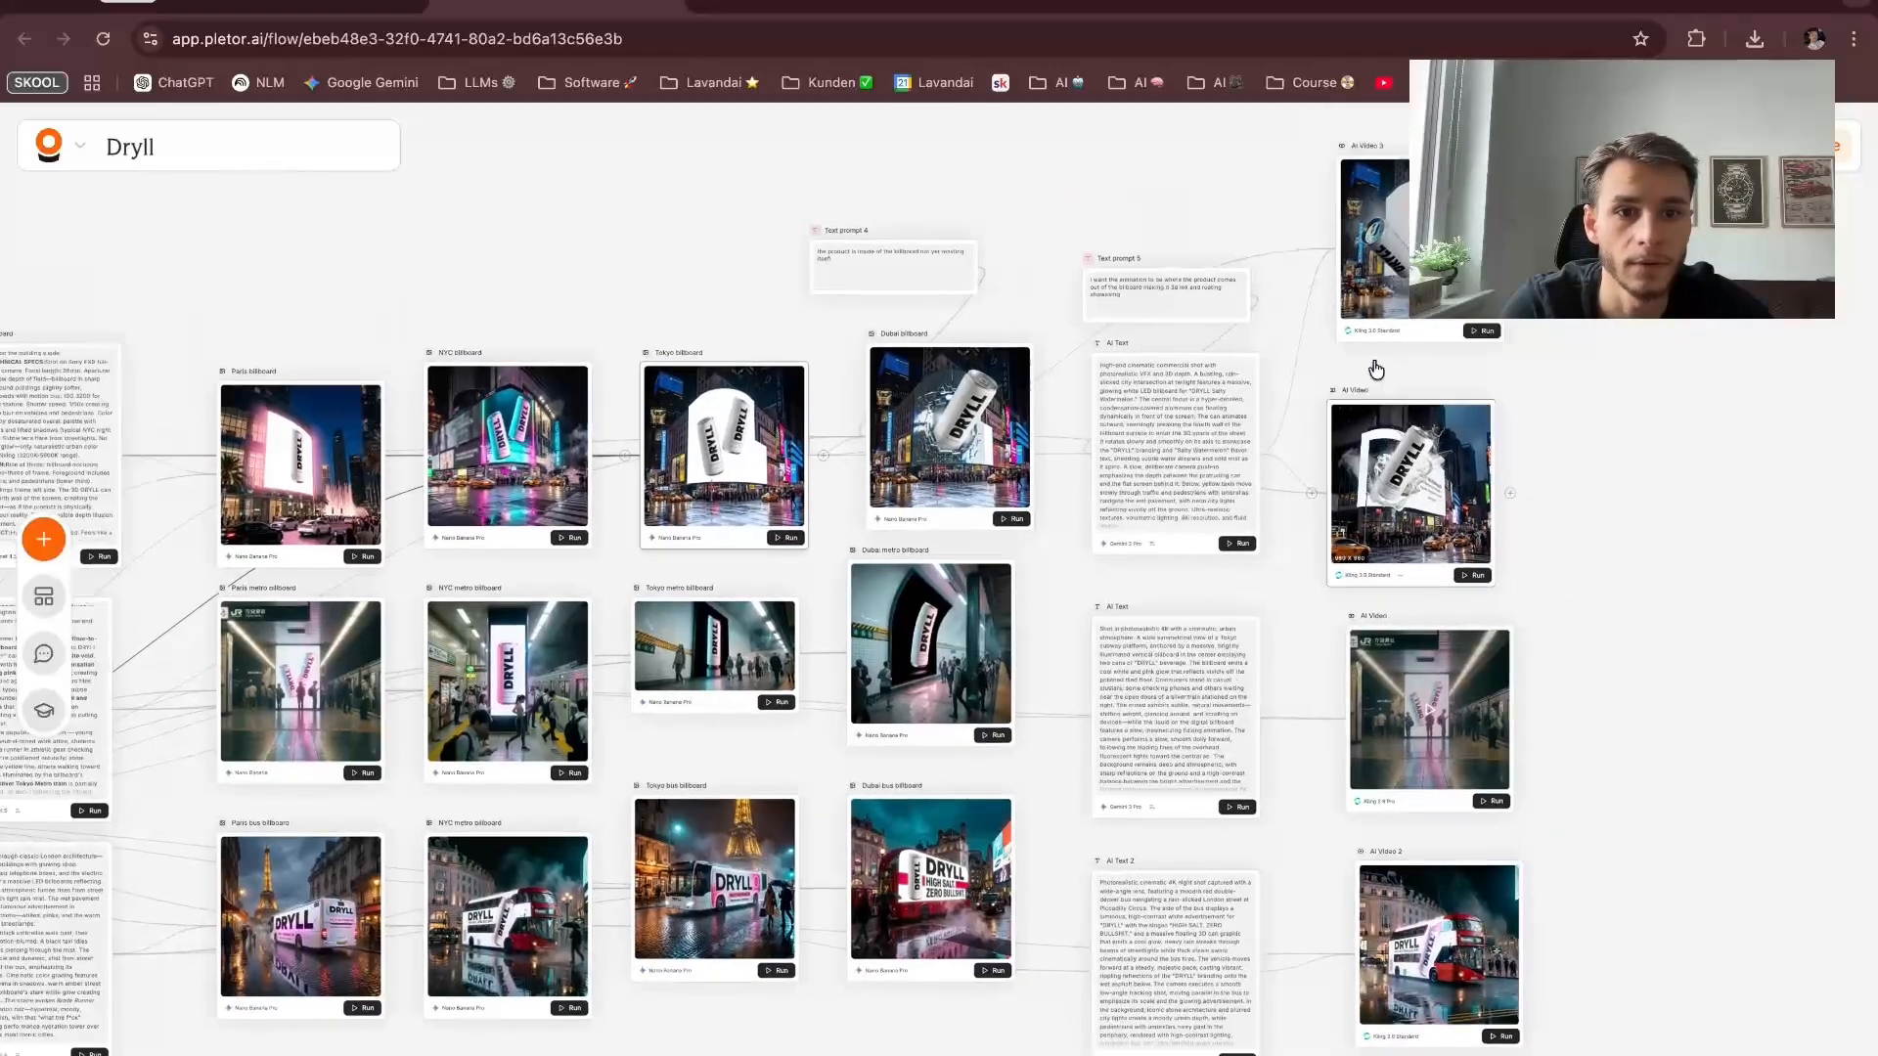
{"action": "scroll", "coordinate": [1372, 368], "scroll_direction": "up", "scroll_amount": 3}
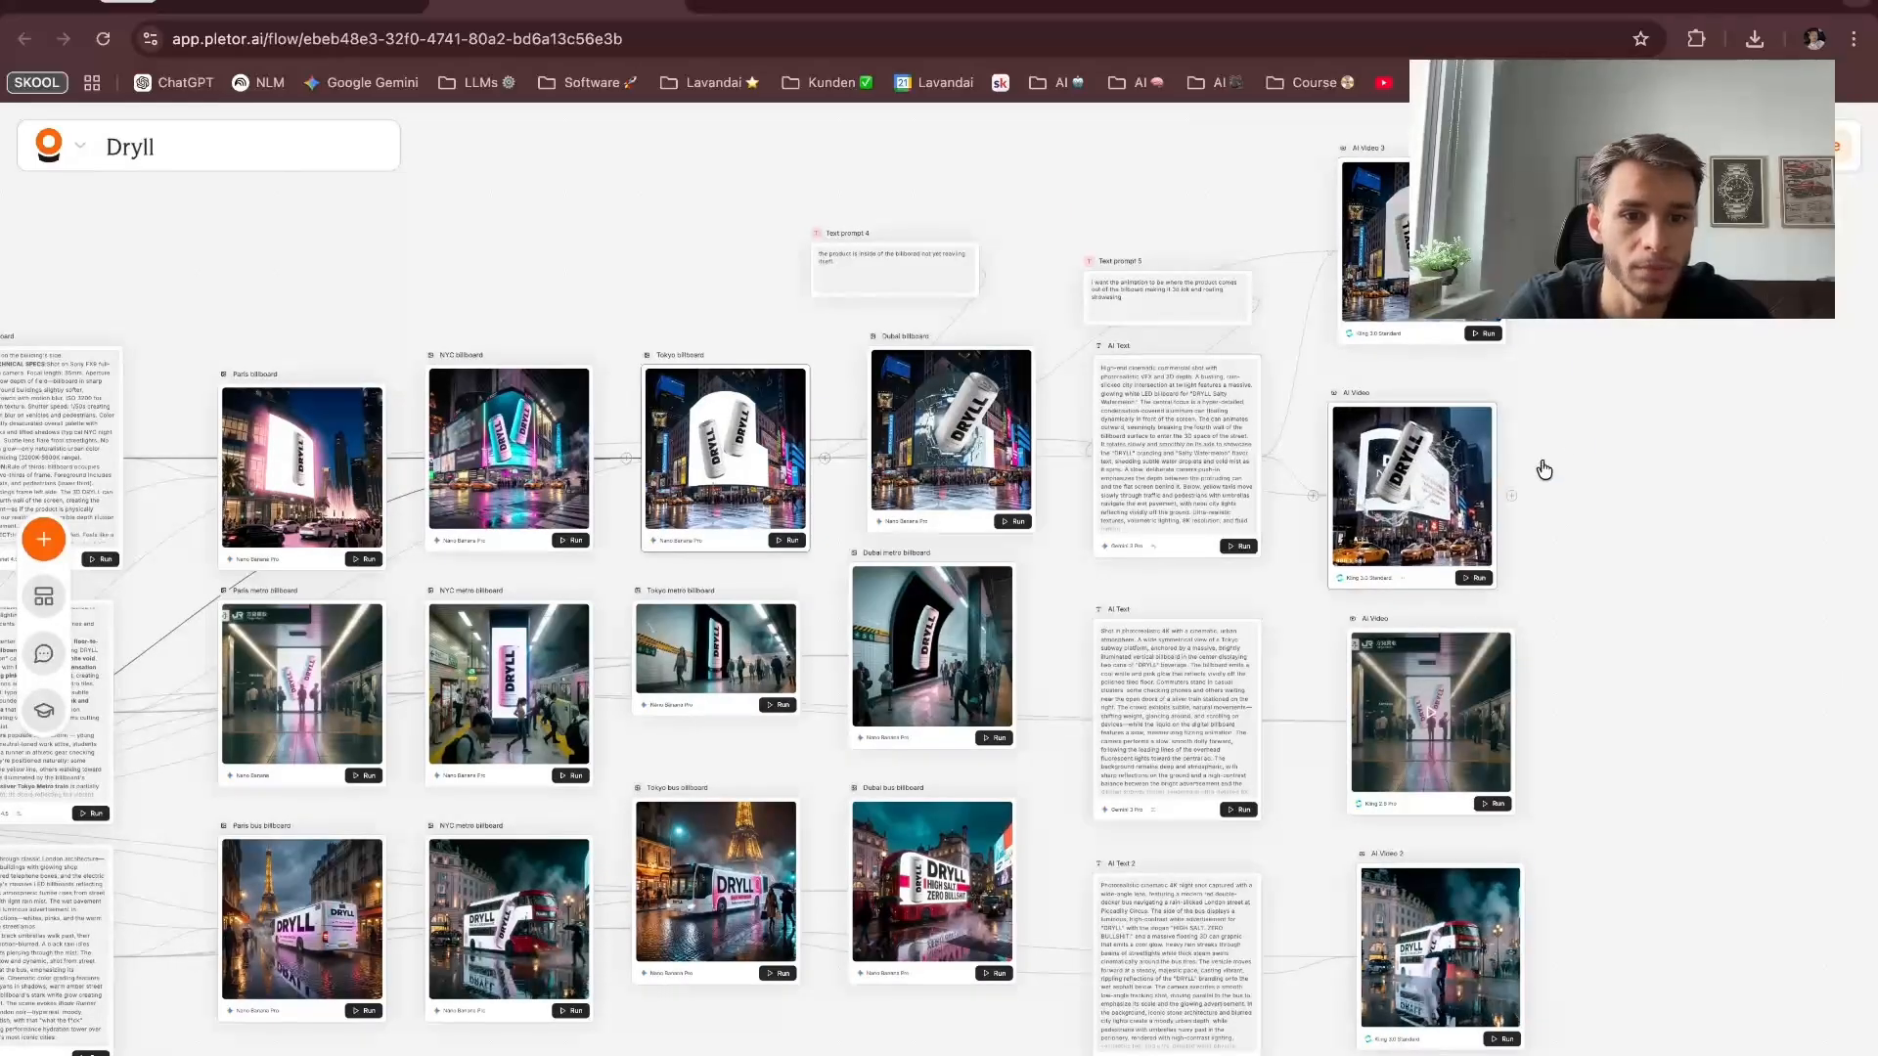
{"action": "scroll", "coordinate": [1575, 445], "scroll_direction": "down", "scroll_amount": 1}
{"action": "scroll", "coordinate": [1575, 444], "scroll_direction": "up", "scroll_amount": 1}
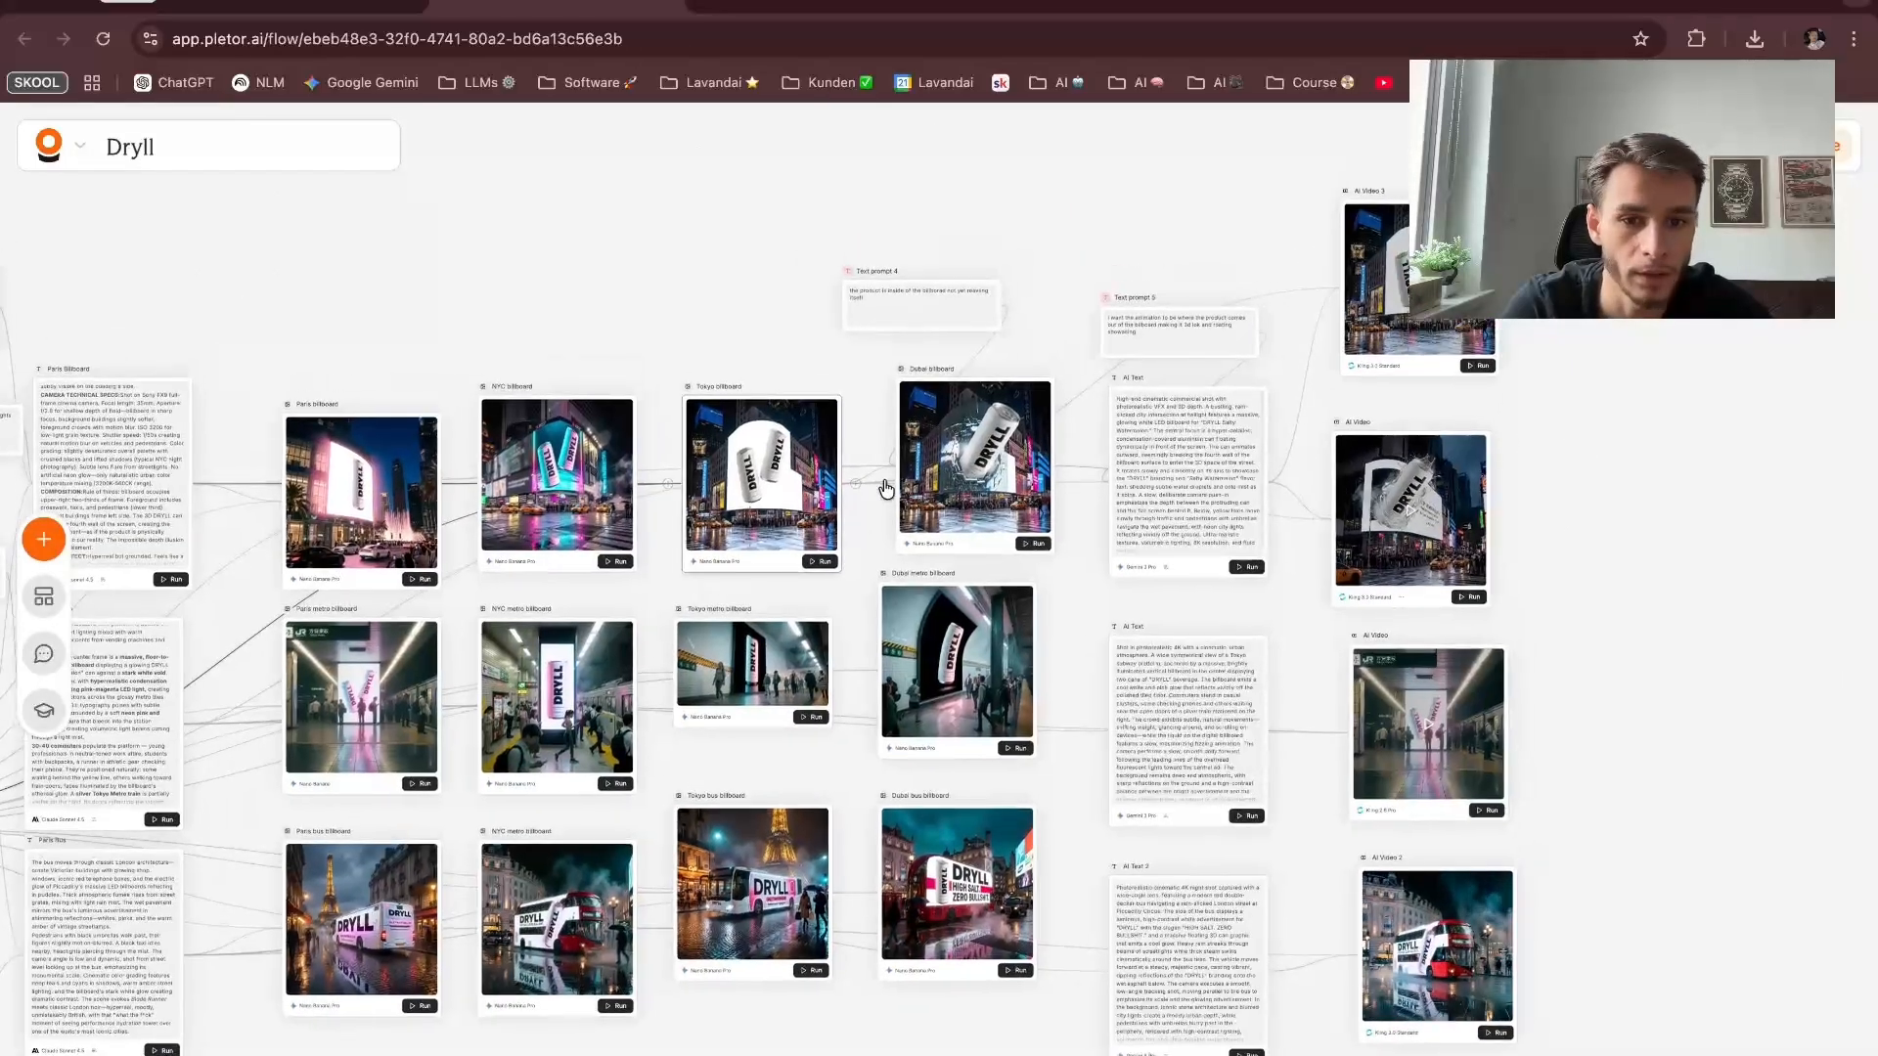
{"action": "scroll", "coordinate": [1472, 377], "scroll_direction": "up", "scroll_amount": 2}
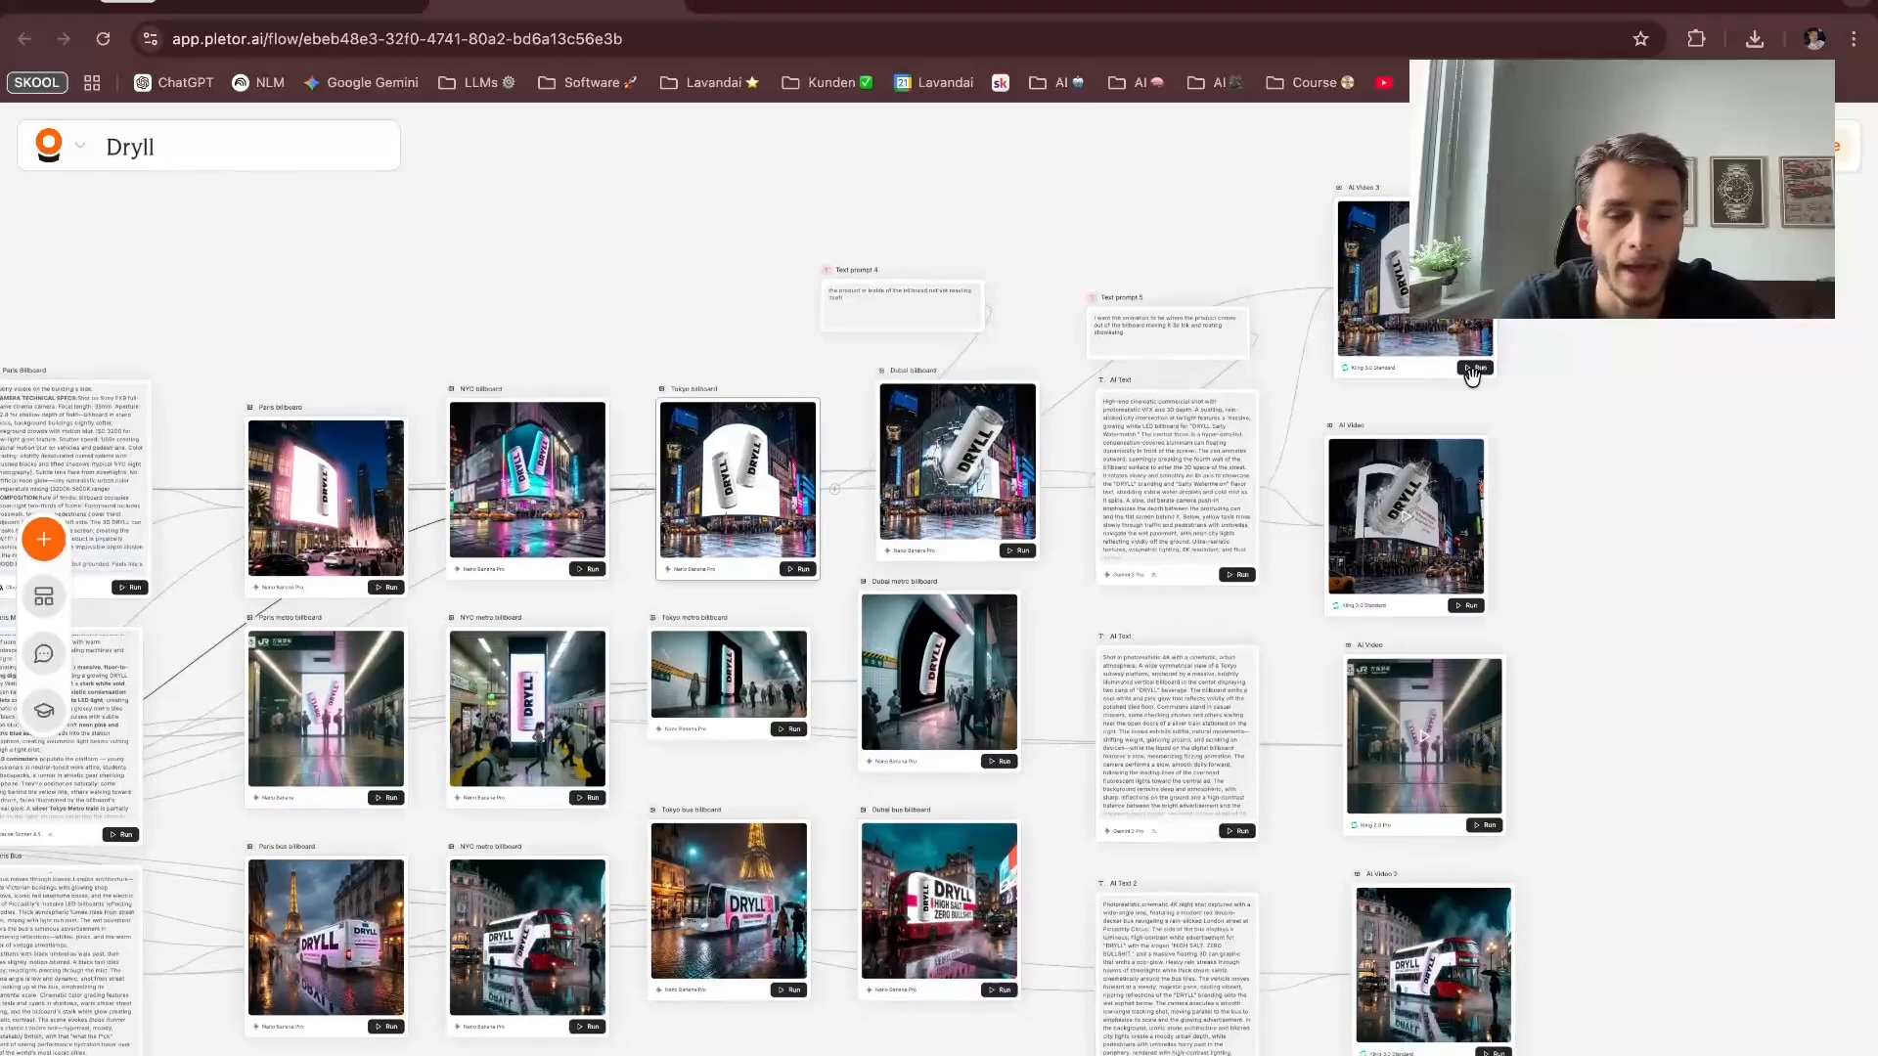
{"action": "scroll", "coordinate": [1472, 377], "scroll_direction": "right", "scroll_amount": 2}
{"action": "left_click", "coordinate": [1349, 387]}
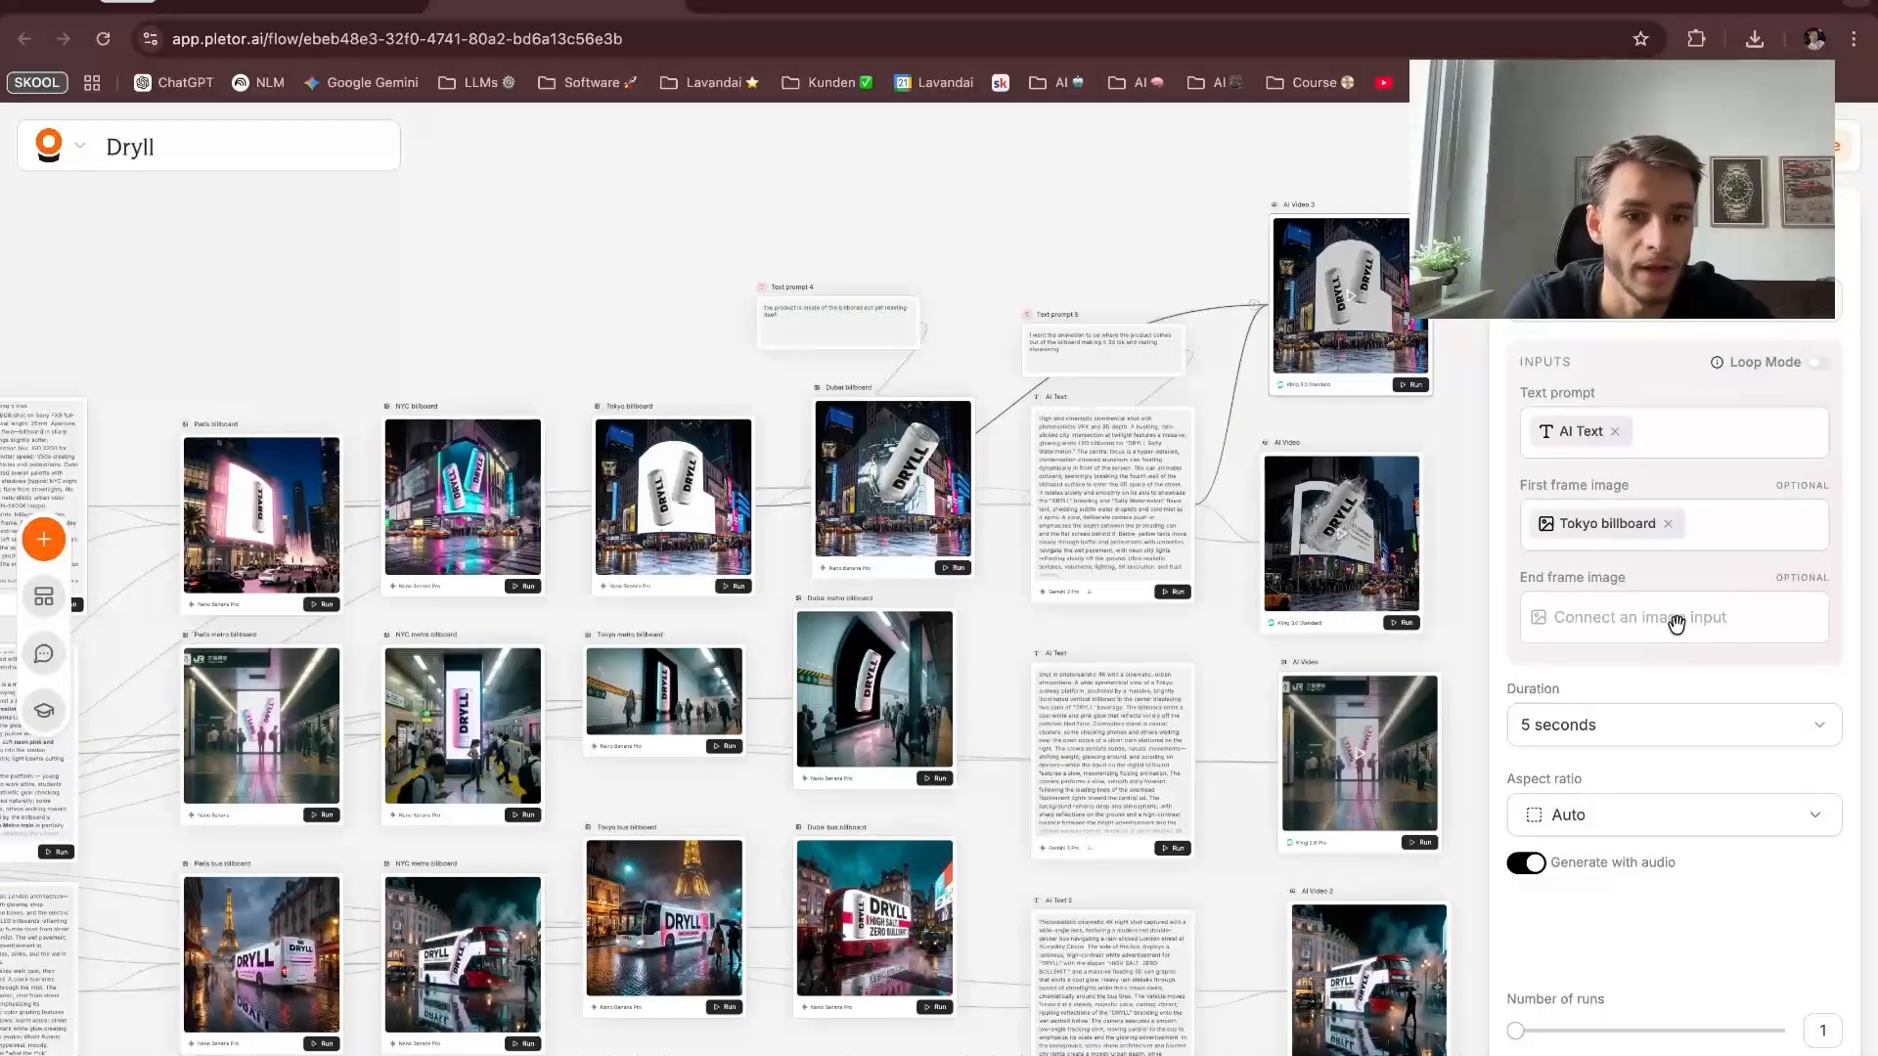
Step: Close the AI Video 3 settings and move that node slightly higher above the other video nodes
{"action": "left_click", "coordinate": [1128, 247]}
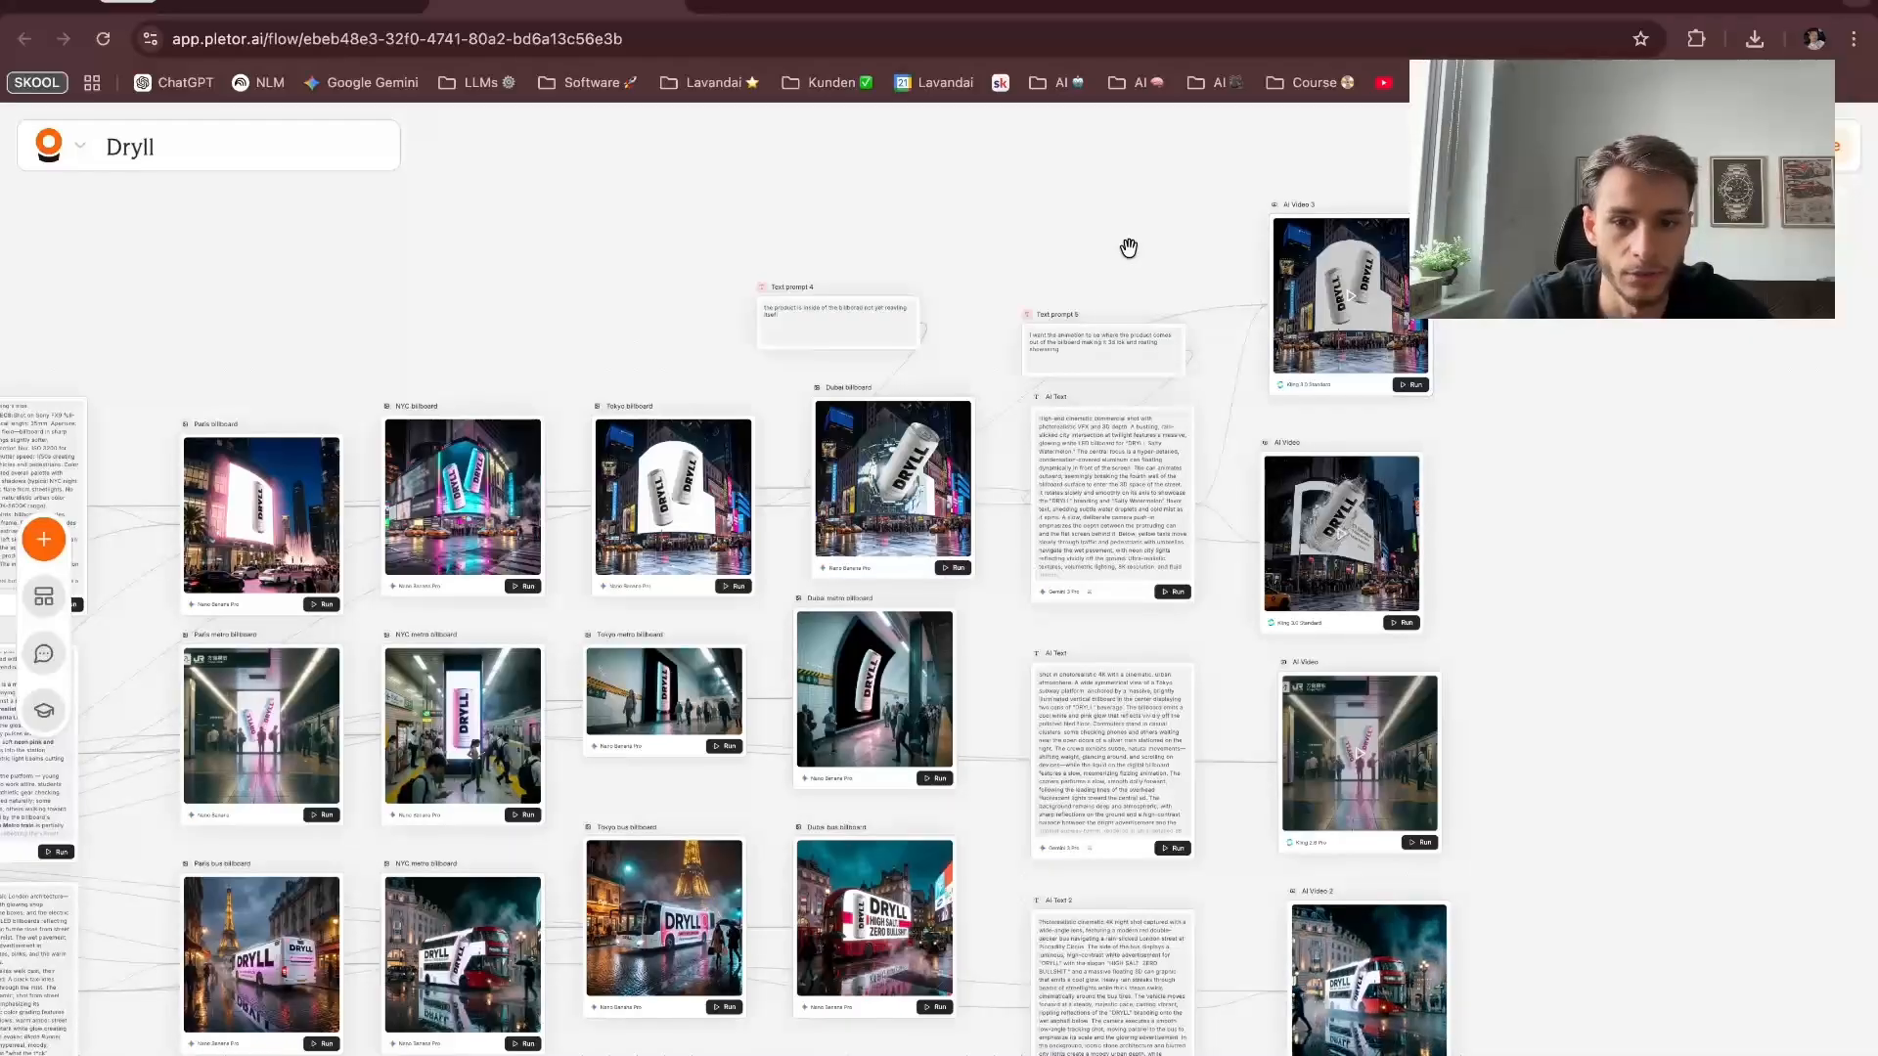
{"action": "scroll", "coordinate": [1128, 247], "scroll_direction": "down", "scroll_amount": 2}
{"action": "scroll", "coordinate": [1128, 247], "scroll_direction": "right", "scroll_amount": 2}
{"action": "scroll", "coordinate": [1515, 370], "scroll_direction": "right", "scroll_amount": 2}
{"action": "scroll", "coordinate": [1515, 371], "scroll_direction": "up", "scroll_amount": 1}
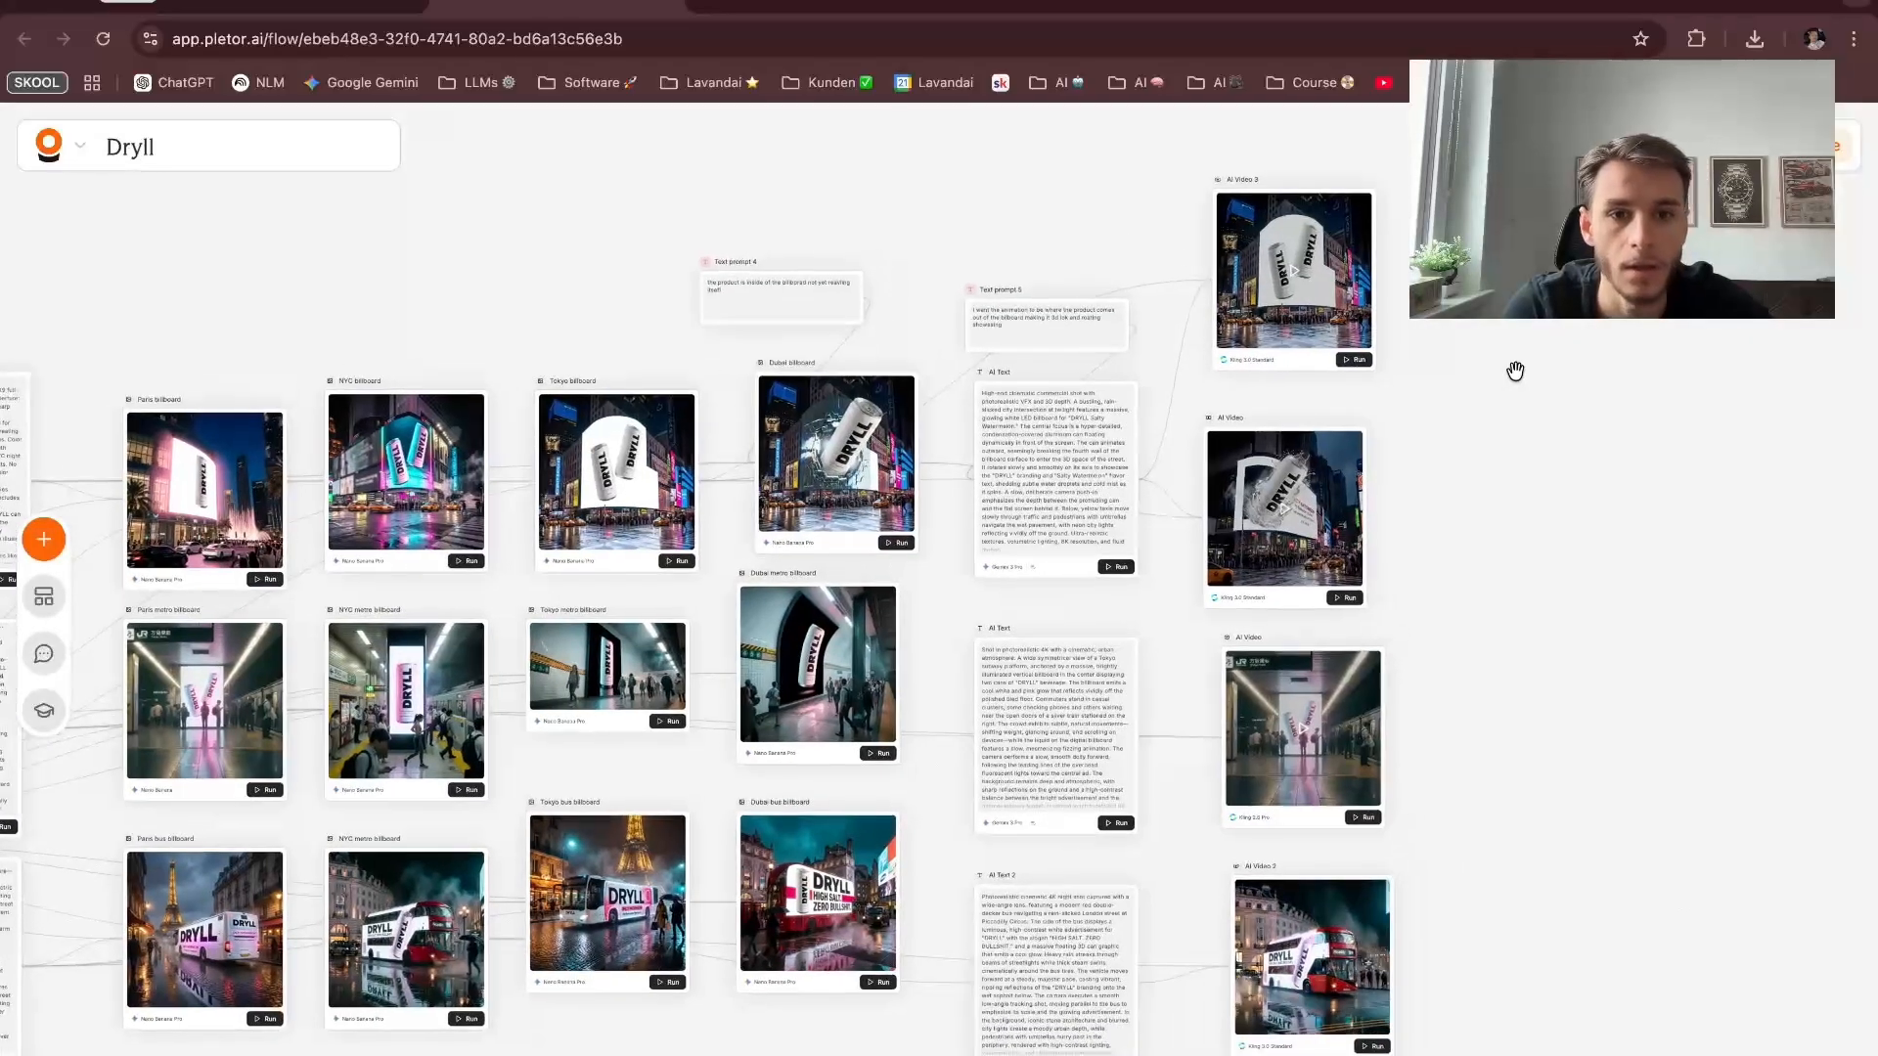
{"action": "scroll", "coordinate": [1470, 353], "scroll_direction": "up", "scroll_amount": 5}
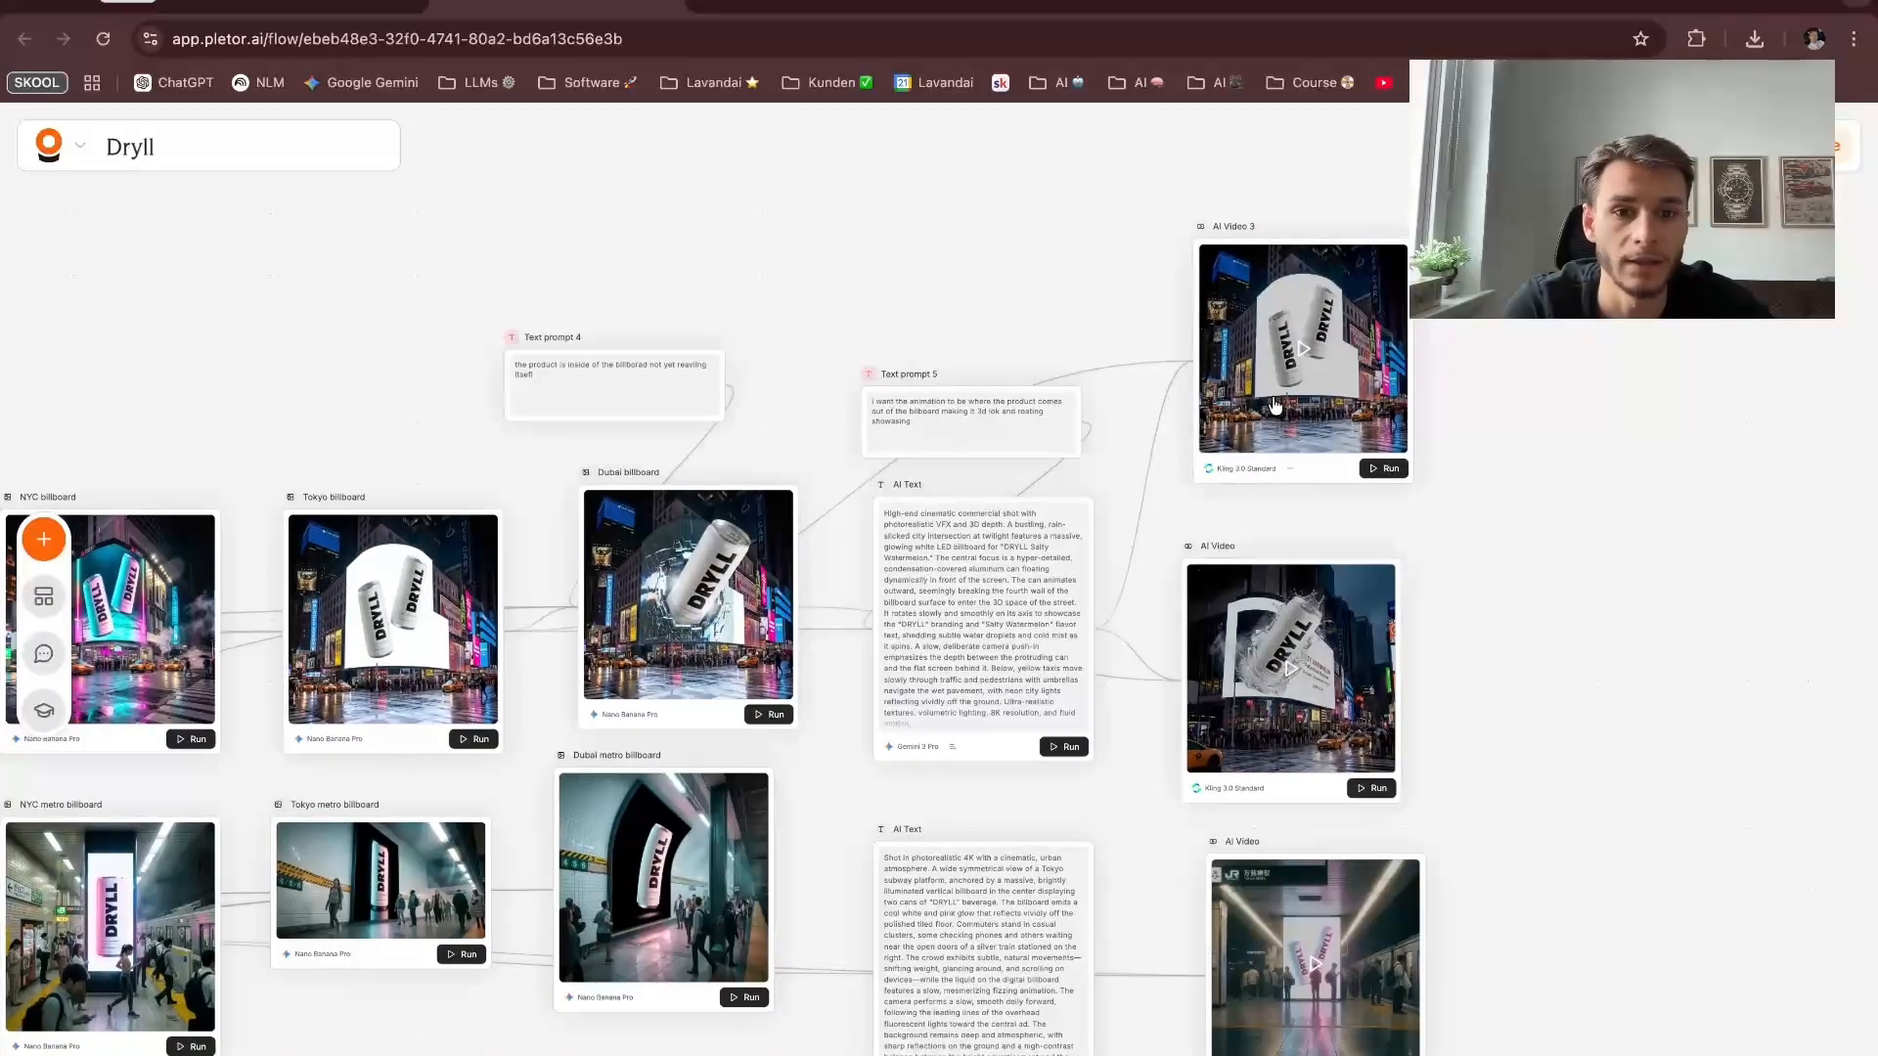
{"action": "left_click_drag", "start_coordinate": [1284, 421], "coordinate": [1271, 383]}
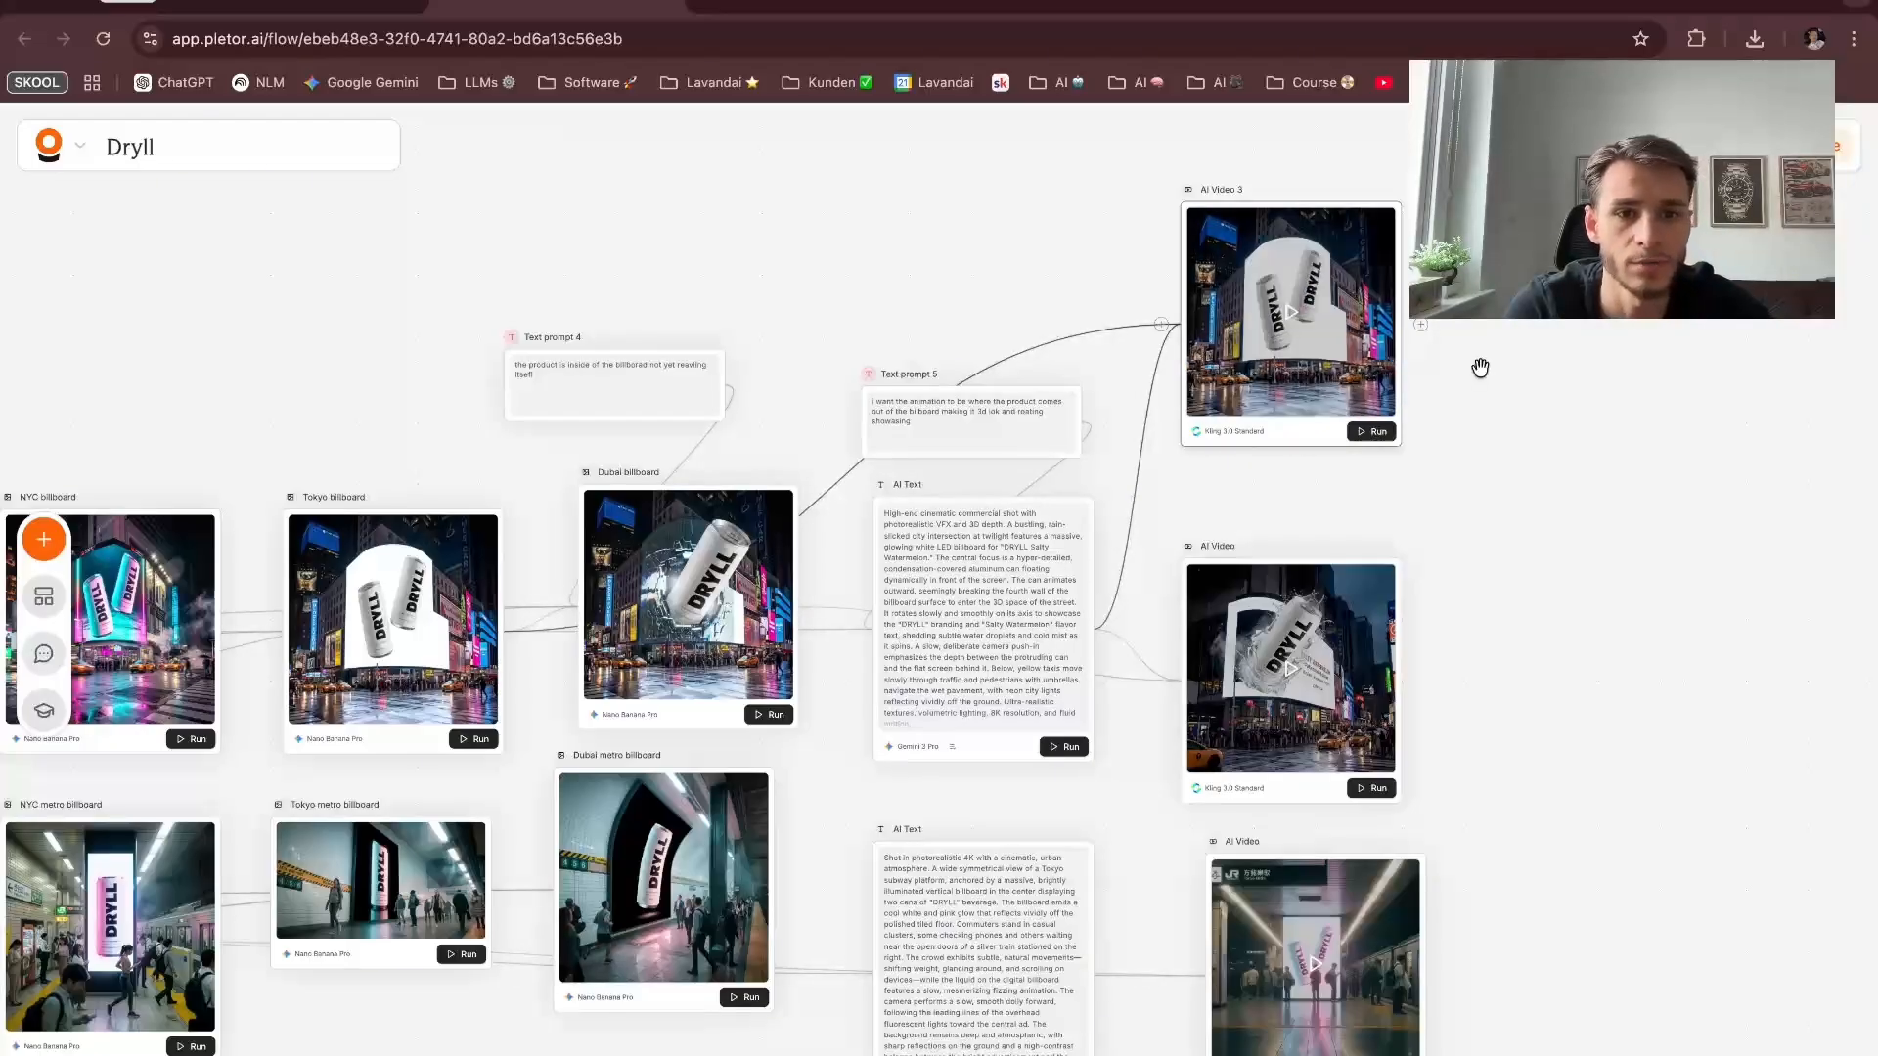
Step: Review the generated clips in the AI Video 3, billboard, metro and AI Video 2 bus nodes
{"action": "scroll", "coordinate": [1478, 366], "scroll_direction": "down", "scroll_amount": 2}
{"action": "scroll", "coordinate": [1379, 352], "scroll_direction": "down", "scroll_amount": 2}
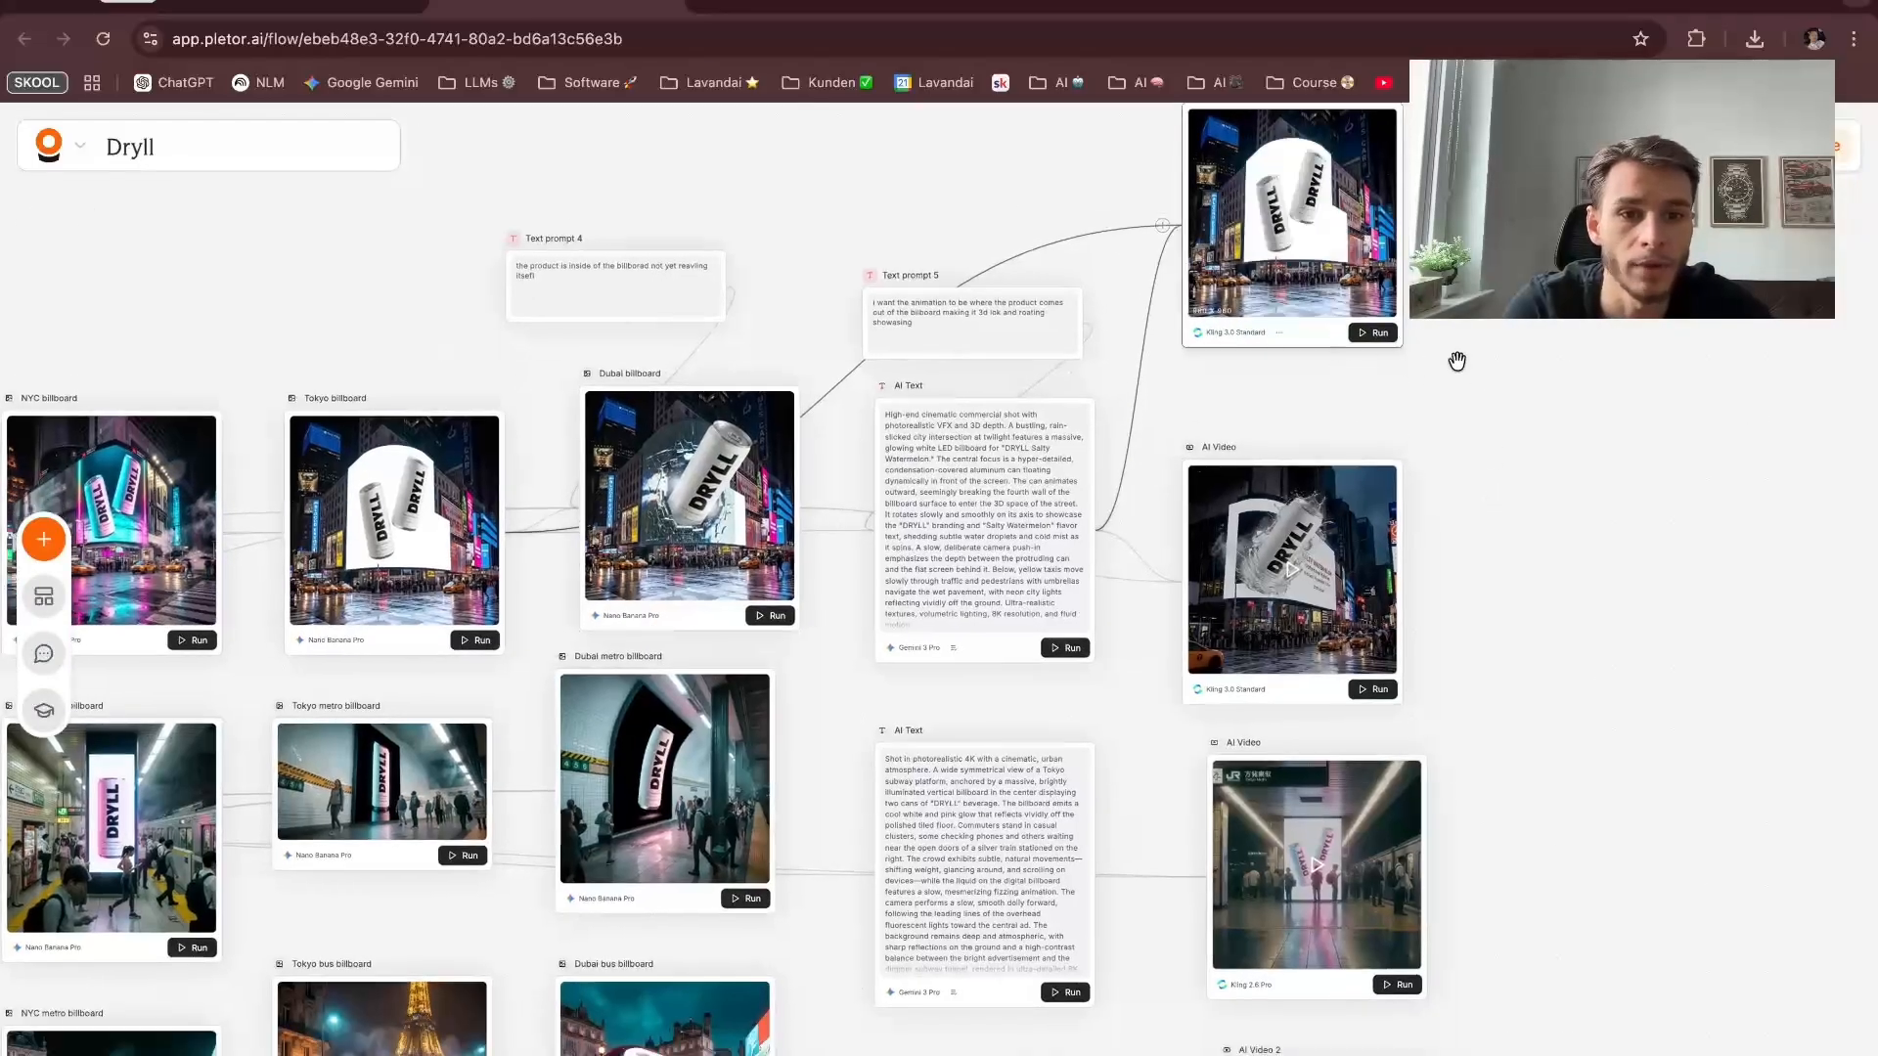
{"action": "scroll", "coordinate": [1471, 386], "scroll_direction": "down", "scroll_amount": 5}
{"action": "mouse_move", "coordinate": [1307, 420]}
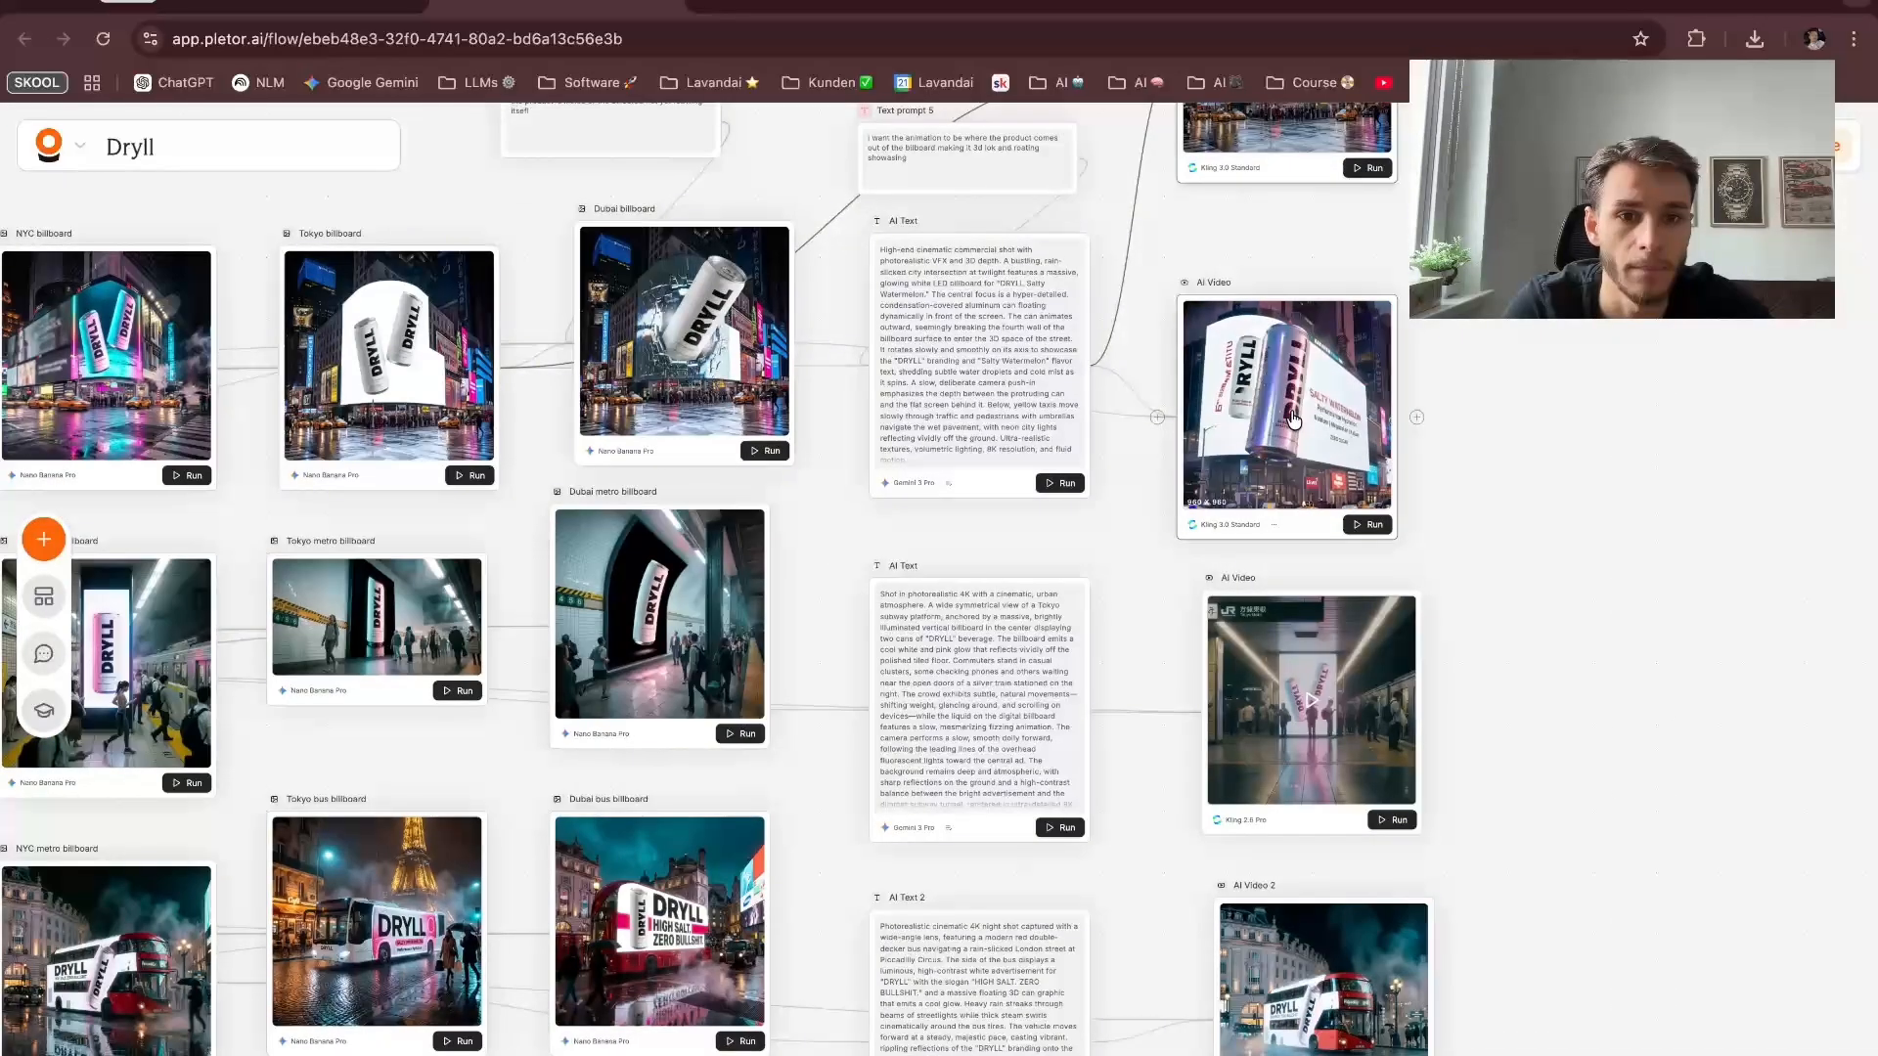
{"action": "scroll", "coordinate": [1463, 479], "scroll_direction": "down", "scroll_amount": 3}
{"action": "mouse_move", "coordinate": [1298, 489]}
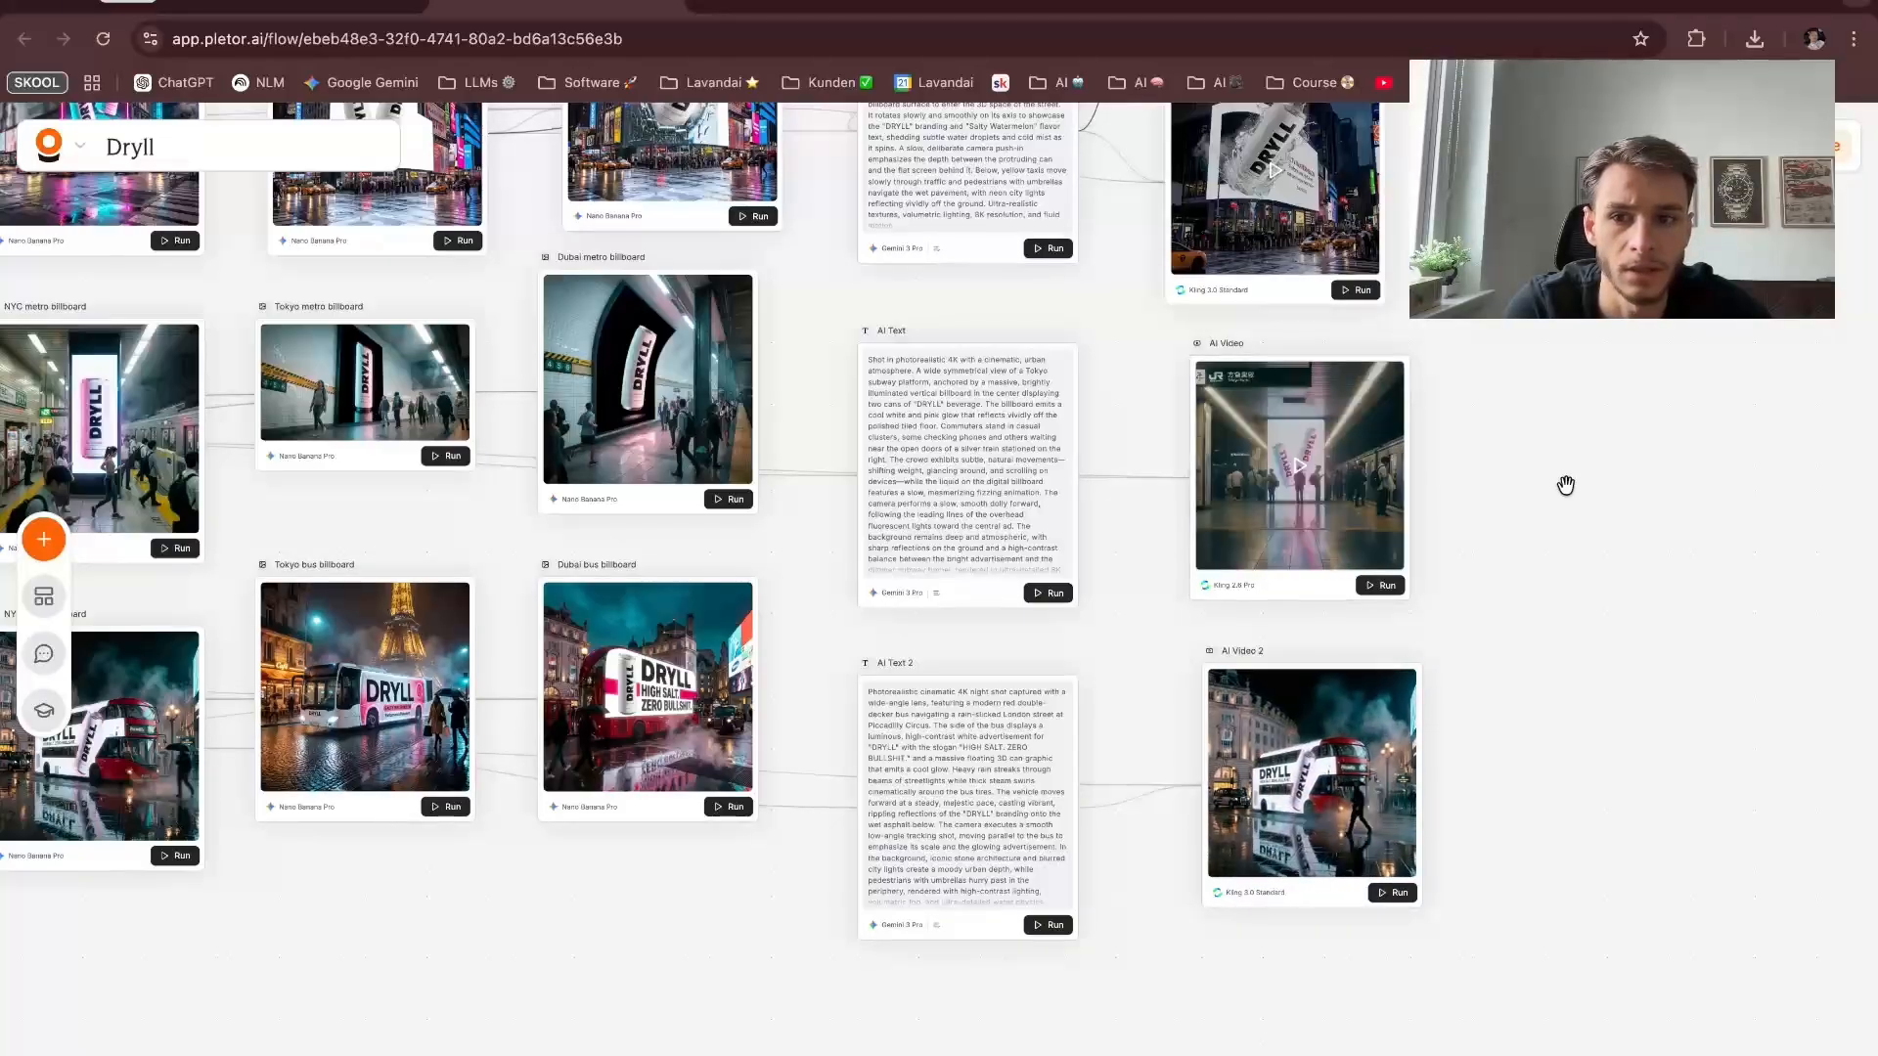
{"action": "scroll", "coordinate": [1566, 485], "scroll_direction": "down", "scroll_amount": 2}
{"action": "scroll", "coordinate": [1565, 485], "scroll_direction": "left", "scroll_amount": 2}
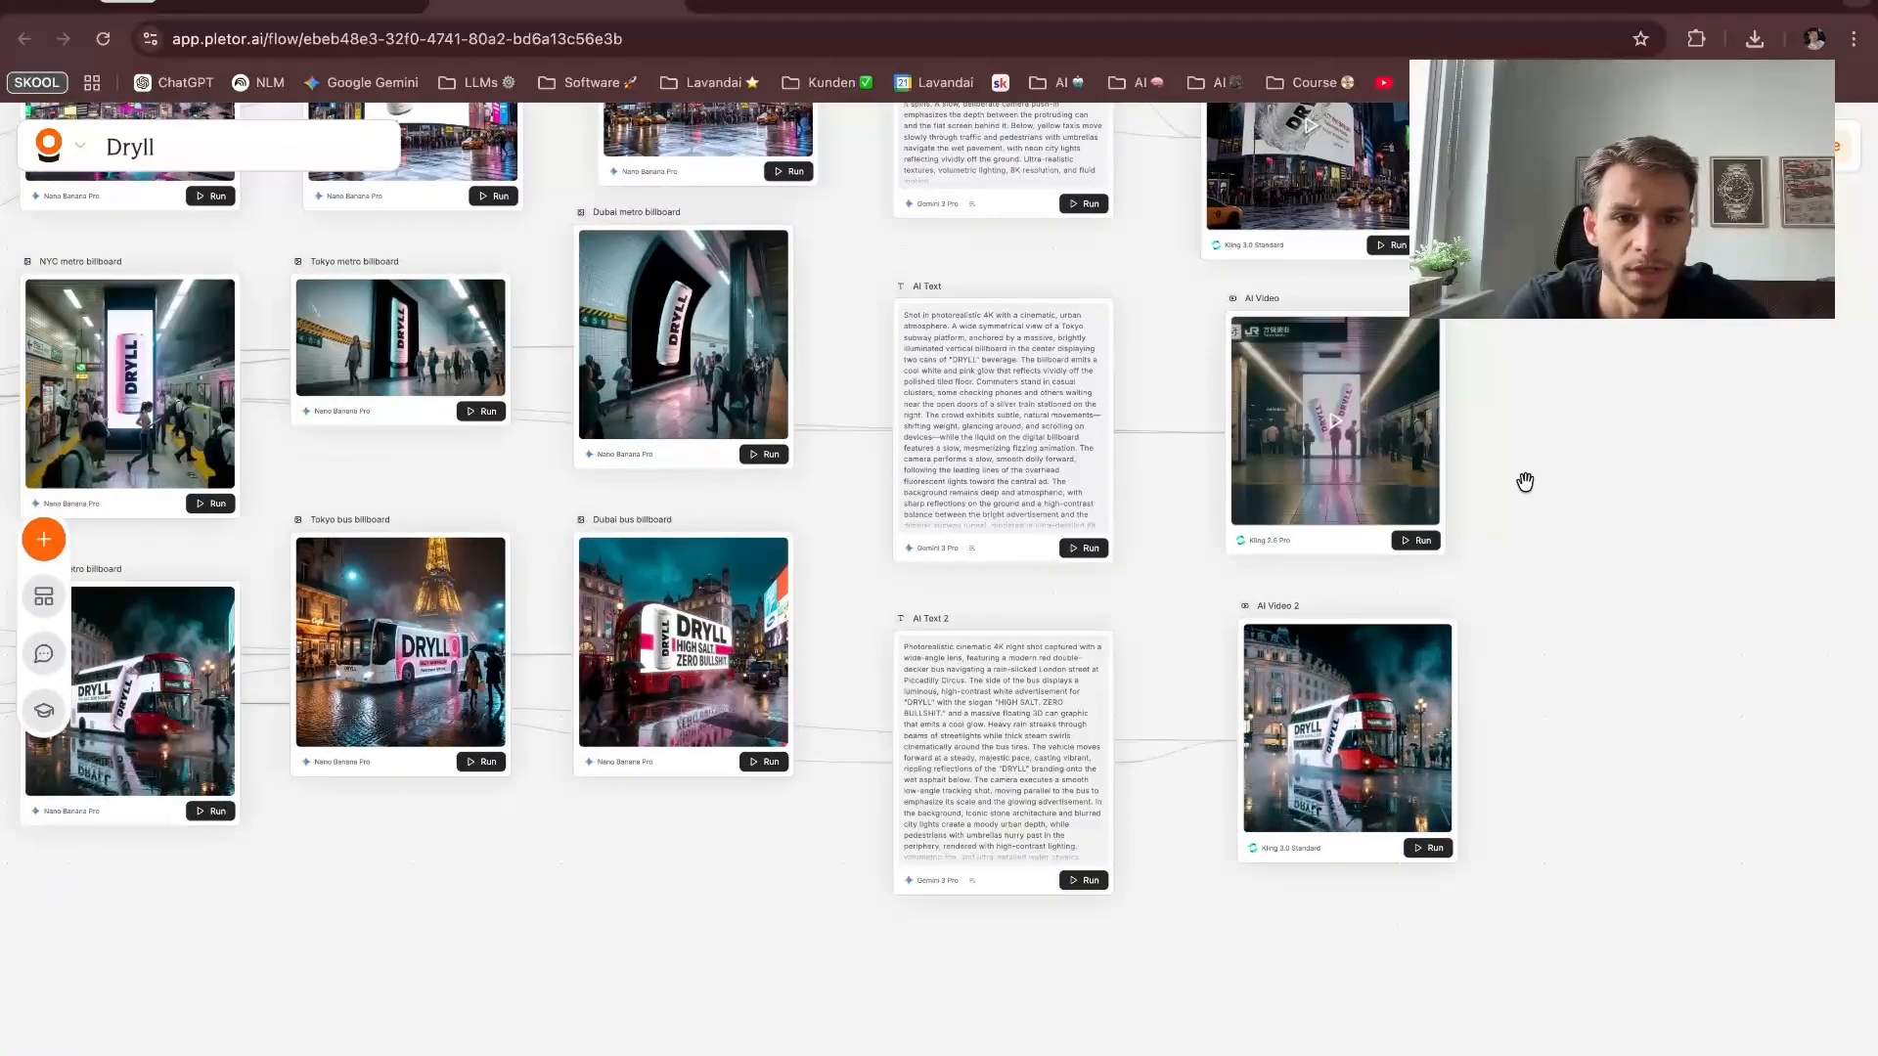
{"action": "scroll", "coordinate": [1568, 416], "scroll_direction": "down", "scroll_amount": 3}
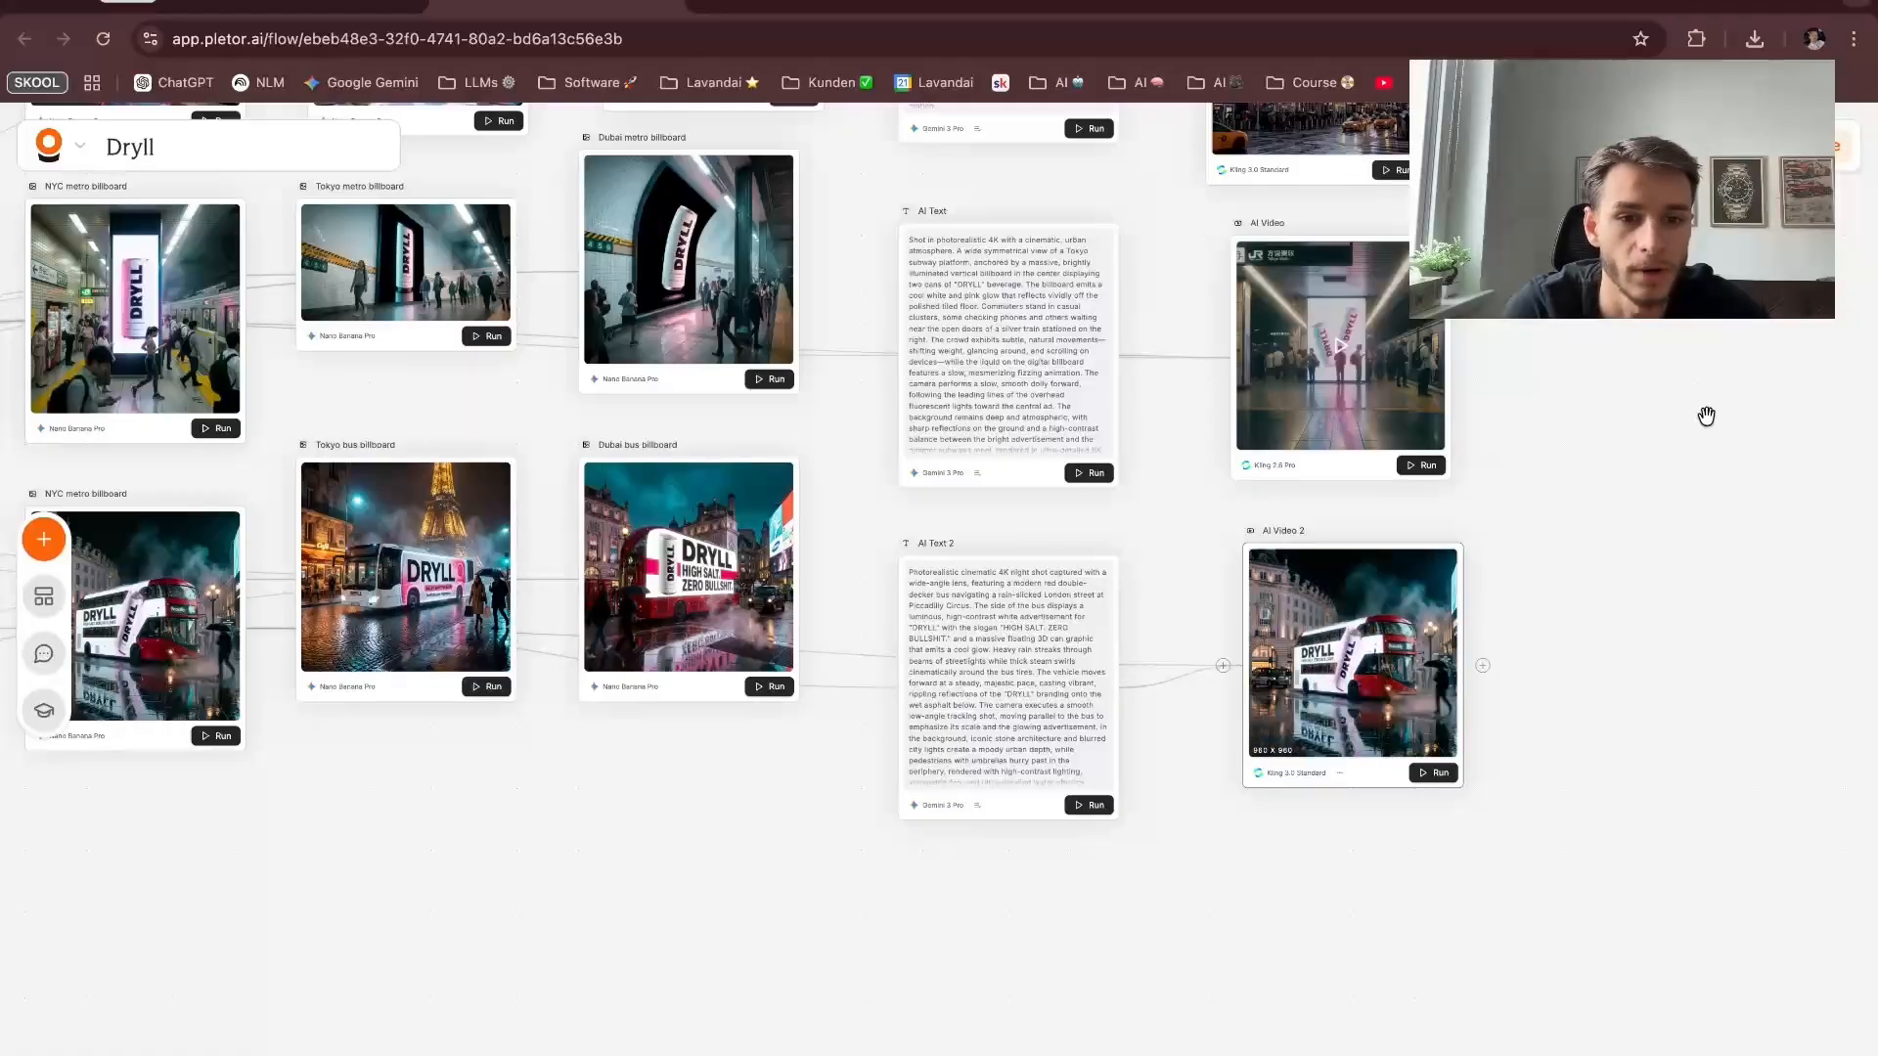
Step: Add a Merge videos node on the empty canvas beyond the AI Video nodes
{"action": "scroll", "coordinate": [1706, 417], "scroll_direction": "down", "scroll_amount": 5}
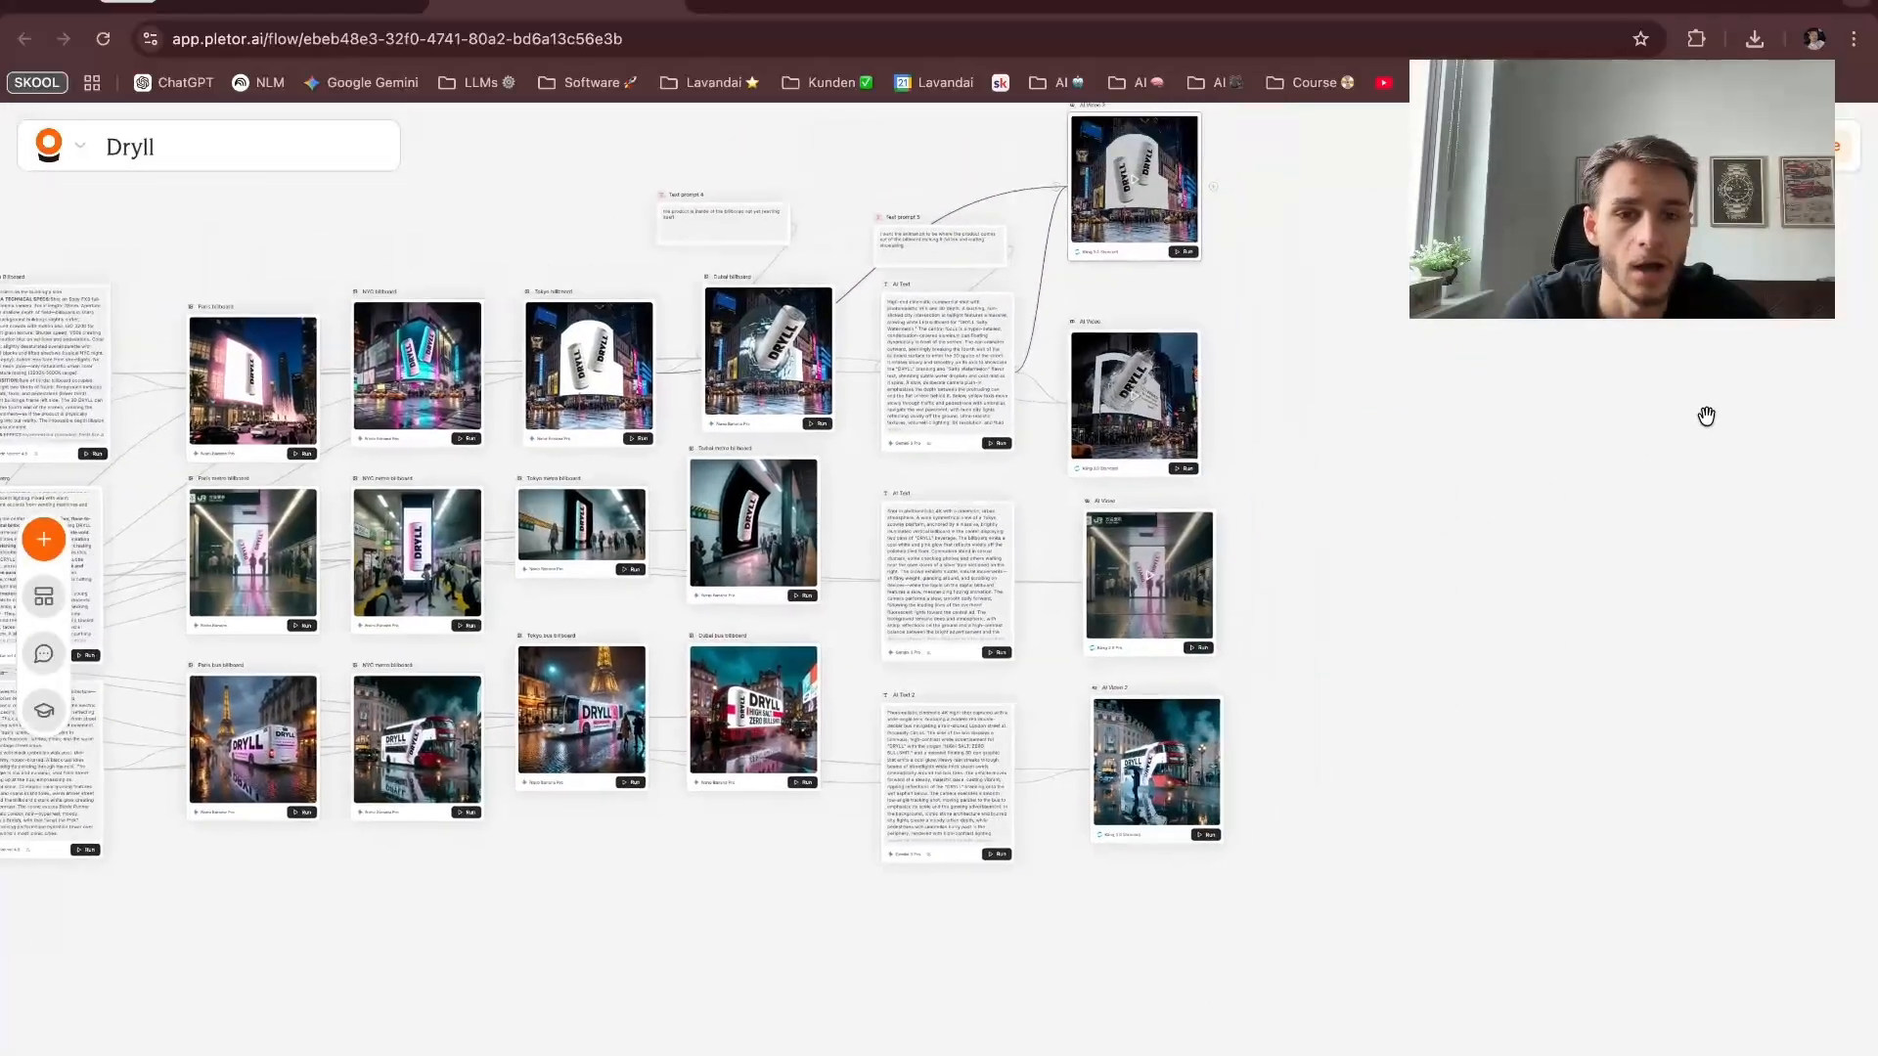
{"action": "left_click_drag", "start_coordinate": [1707, 416], "coordinate": [1617, 507]}
{"action": "right_click", "coordinate": [1378, 560]}
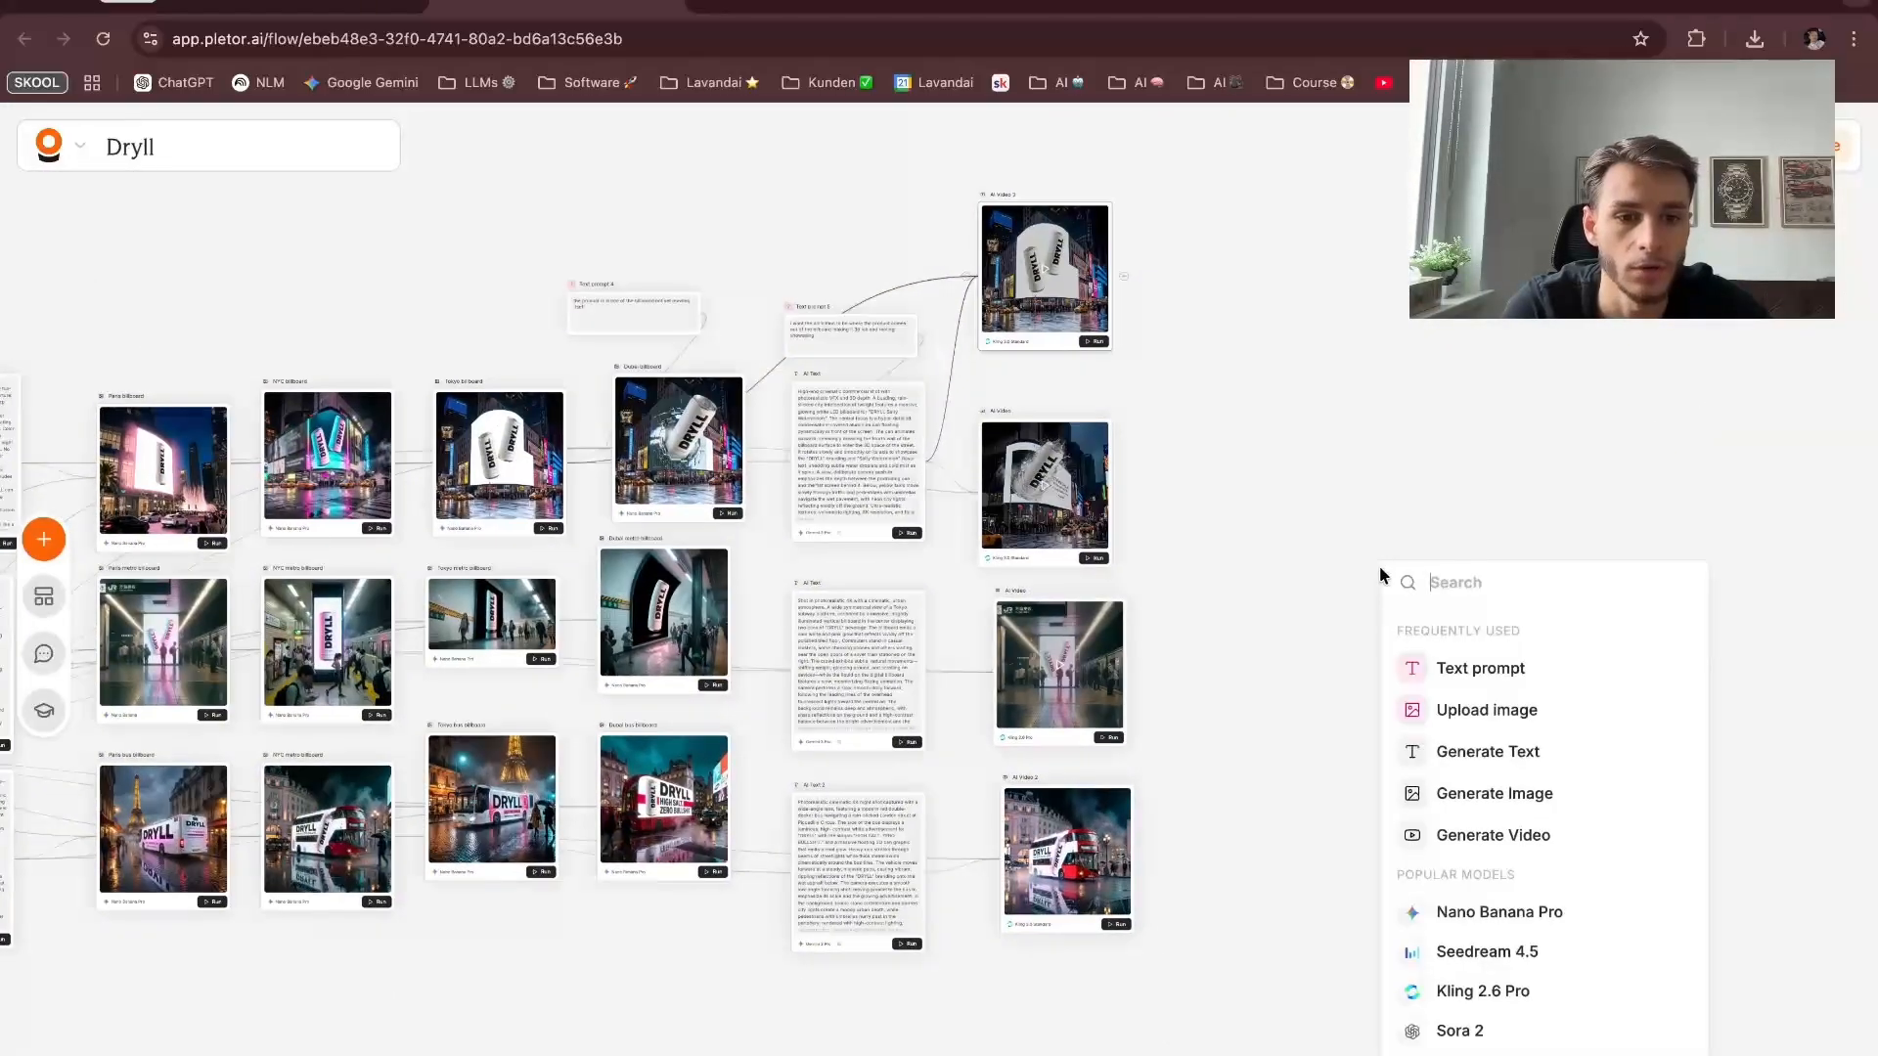
{"action": "type", "text": "merge"}
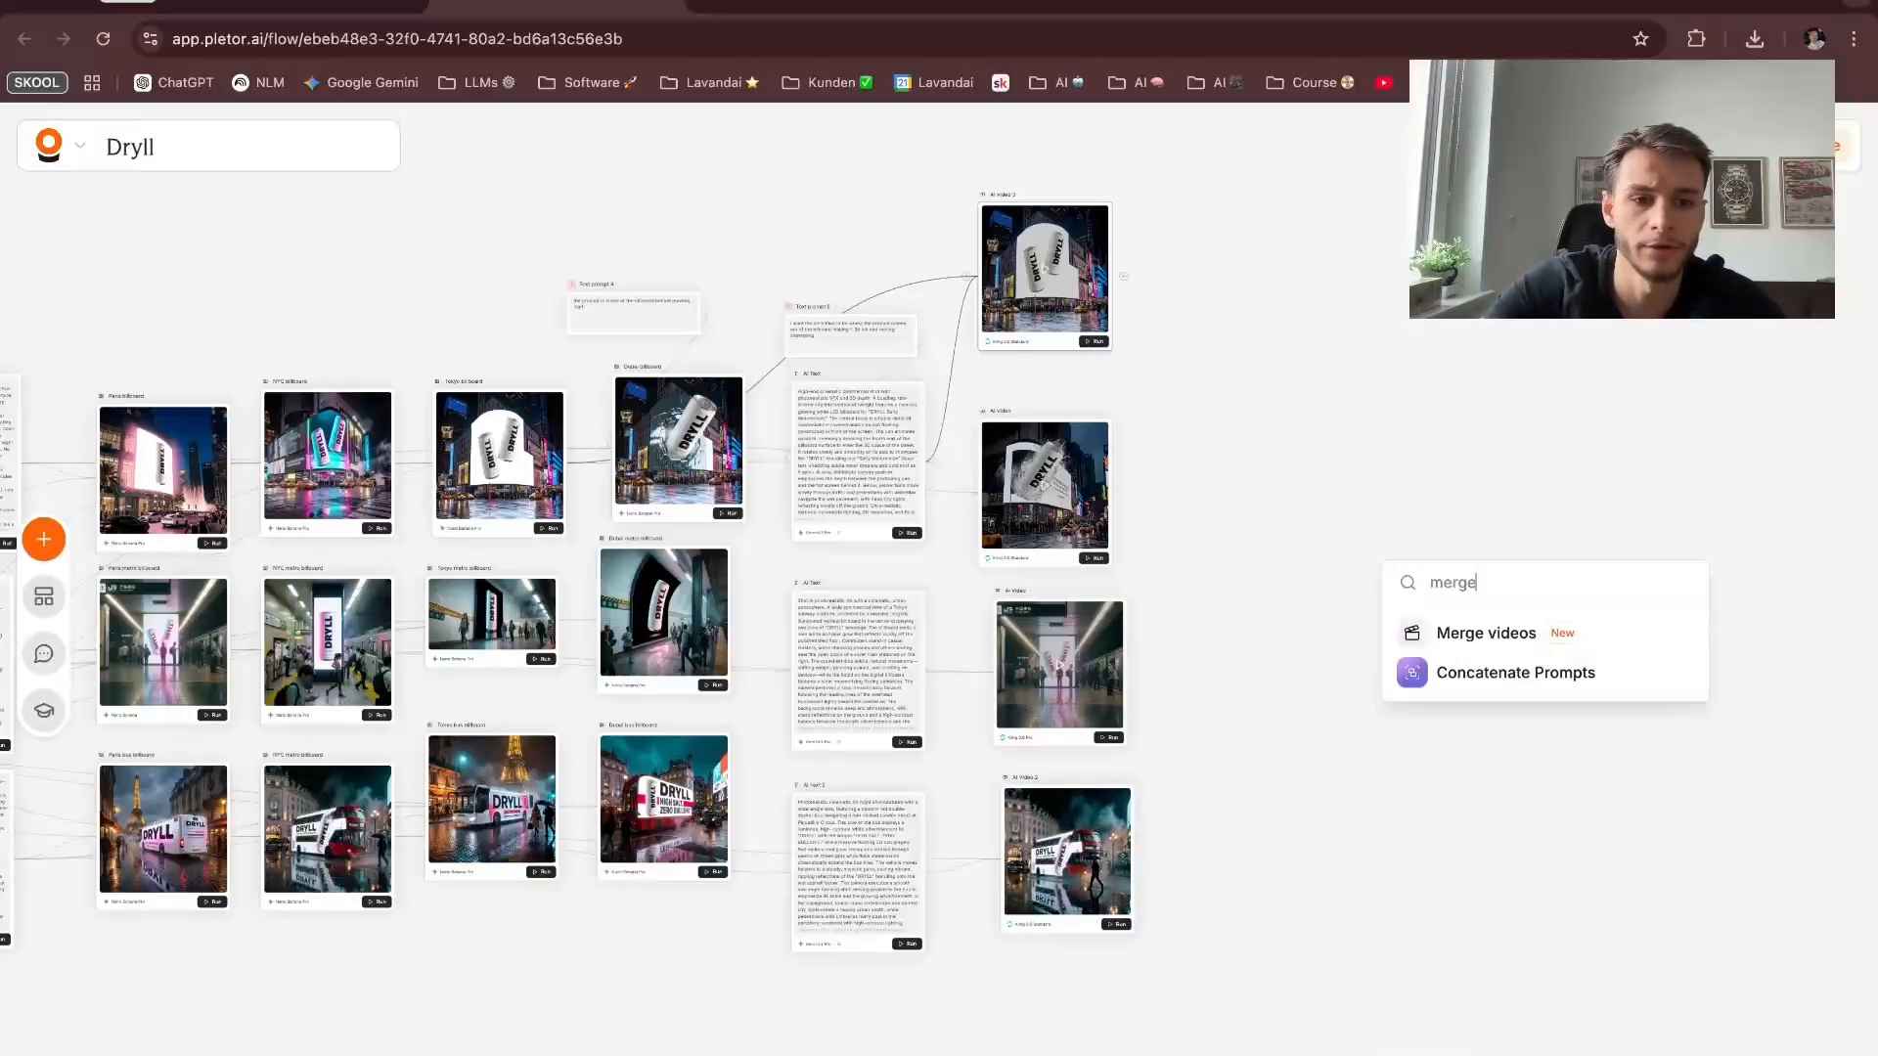
{"action": "left_click", "coordinate": [1502, 641]}
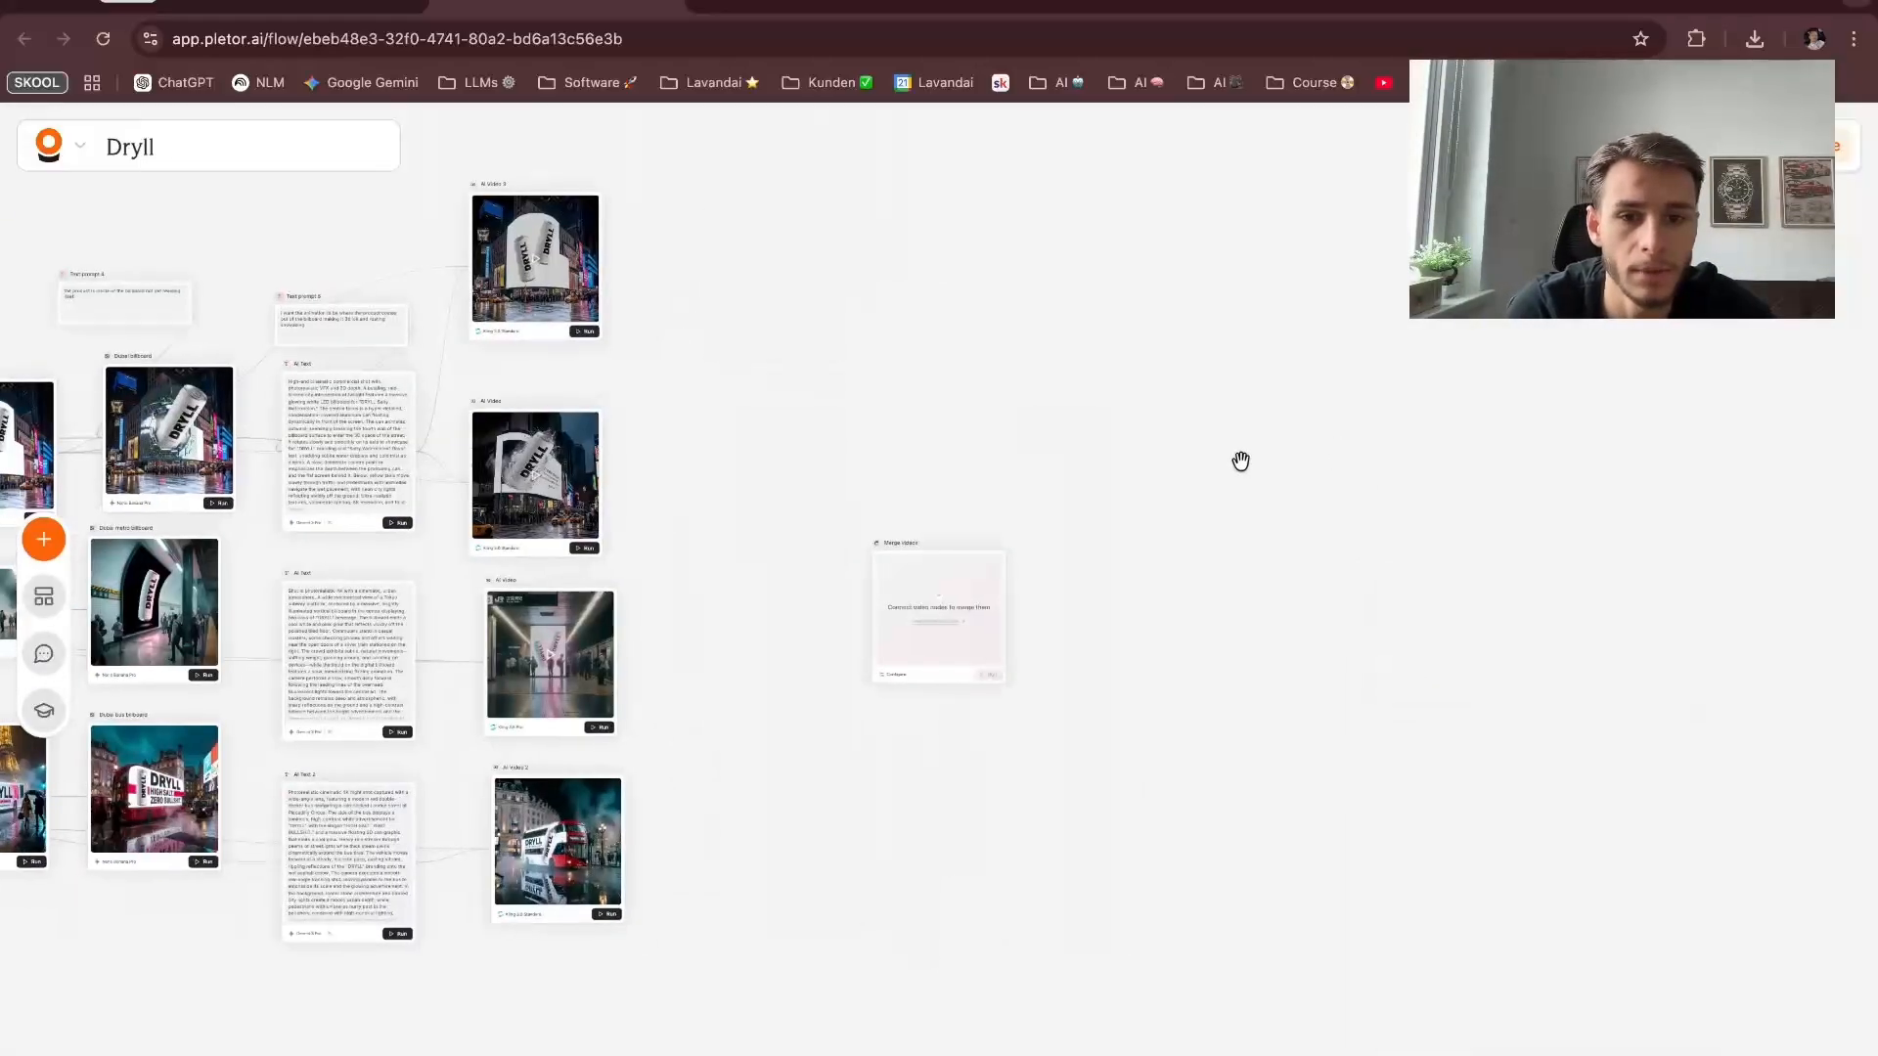
Step: Connect AI Video 3 and the billboard and metro AI Video nodes to the Merge videos node
{"action": "left_click_drag", "start_coordinate": [609, 266], "coordinate": [877, 628]}
{"action": "left_click_drag", "start_coordinate": [604, 478], "coordinate": [894, 668]}
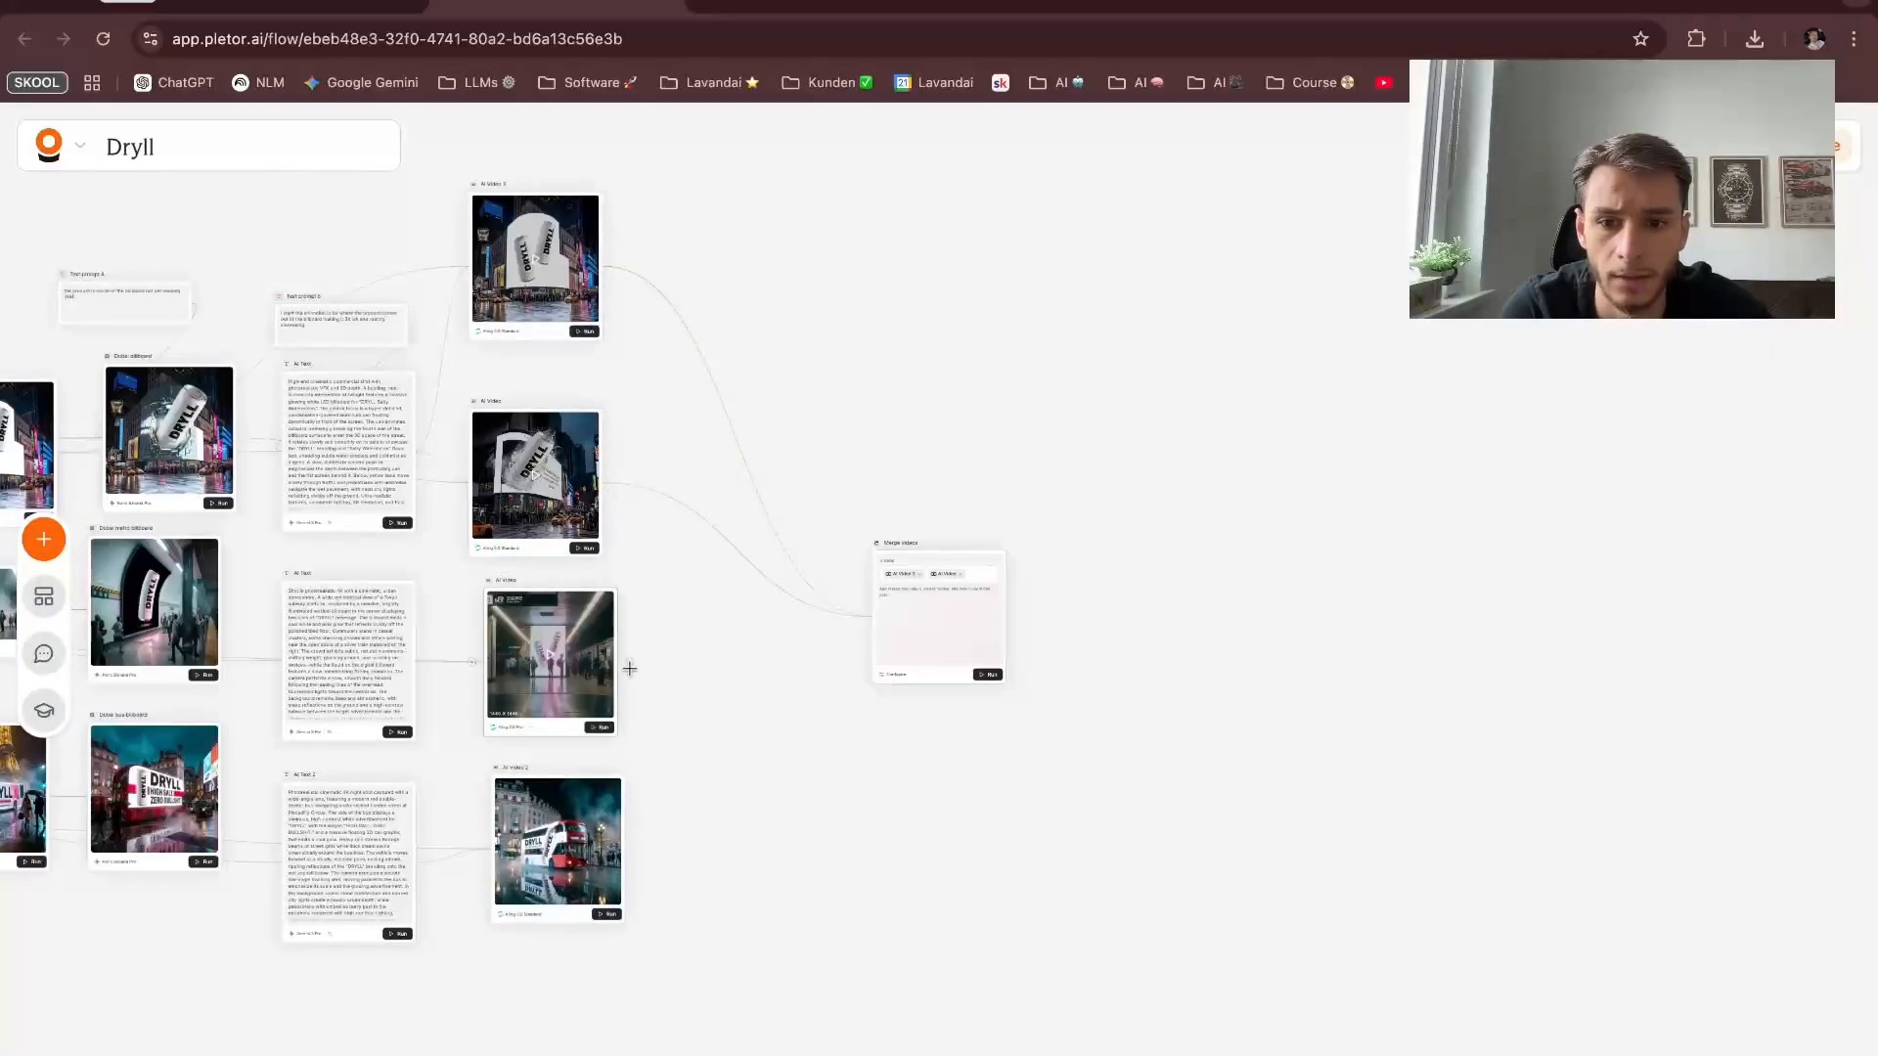
{"action": "left_click_drag", "start_coordinate": [628, 668], "coordinate": [887, 624]}
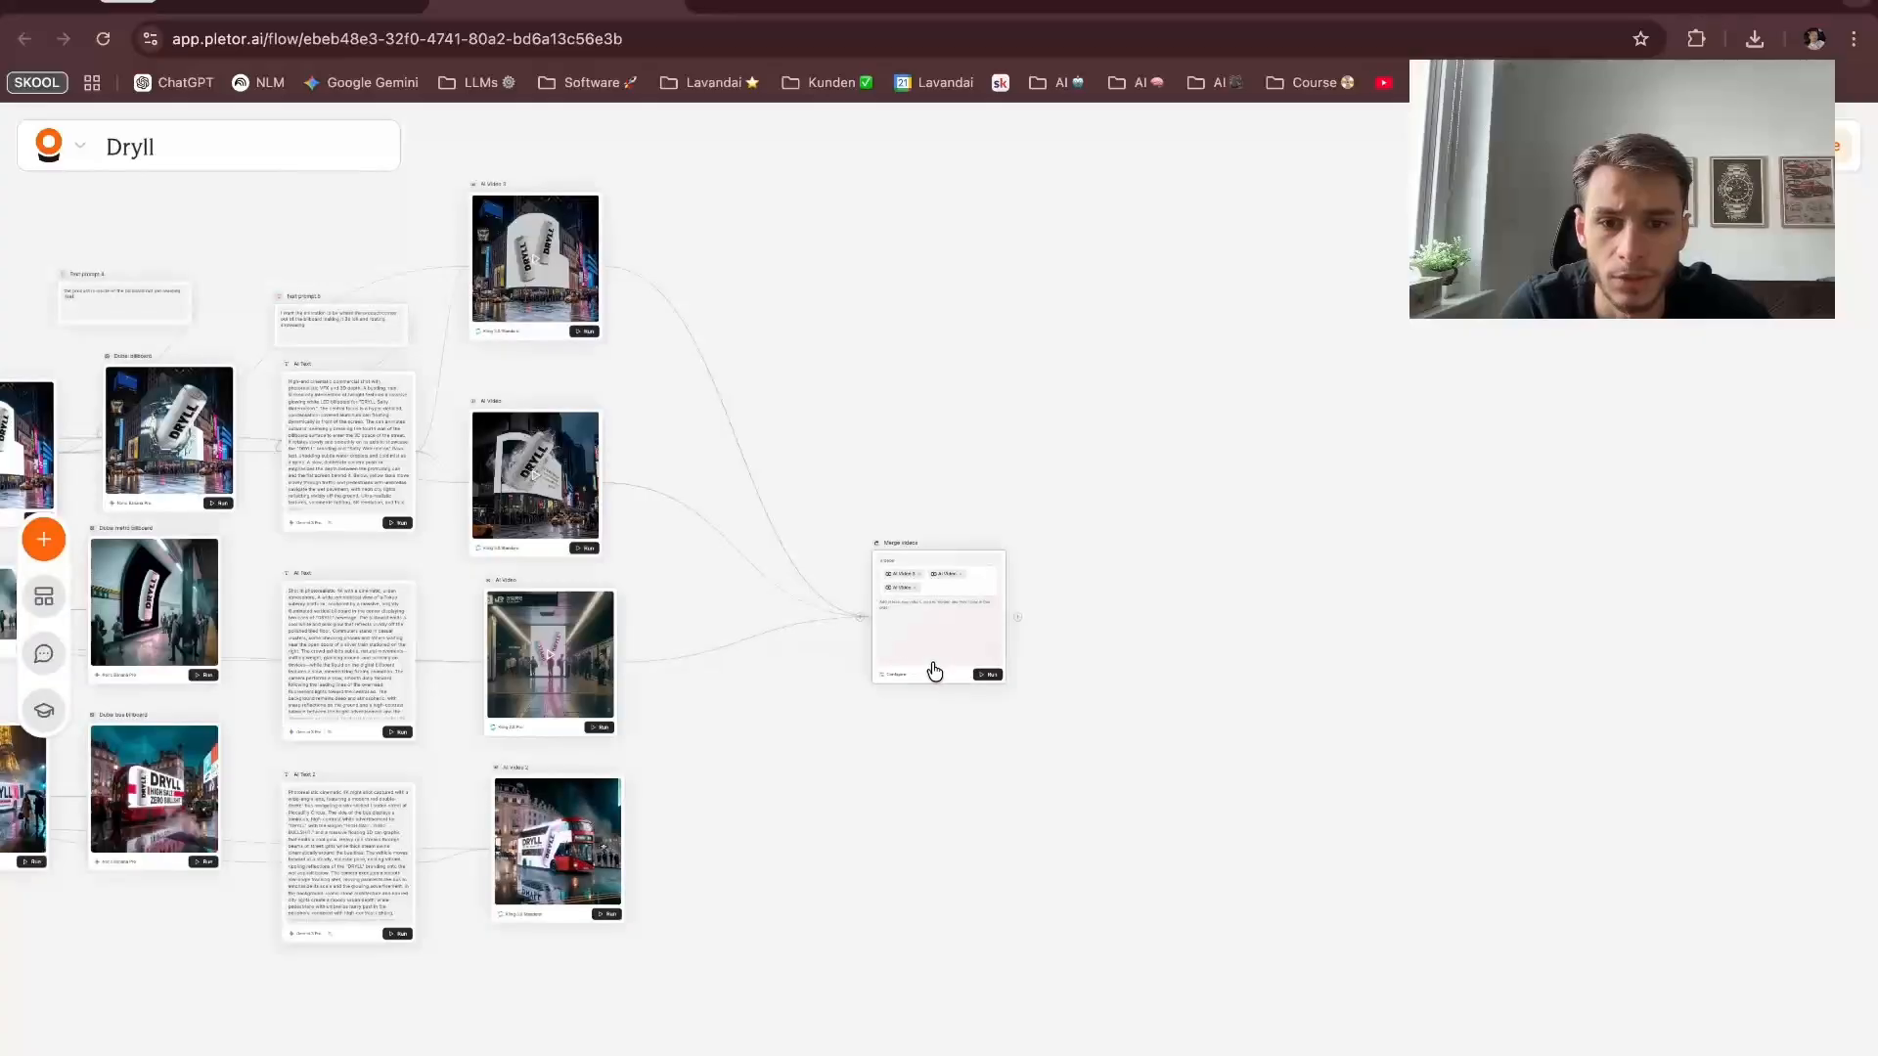
Step: Run the Merge videos node on the three connected clips and shift the node slightly upward
{"action": "left_click", "coordinate": [988, 675]}
{"action": "scroll", "coordinate": [960, 642], "scroll_direction": "up", "scroll_amount": 5}
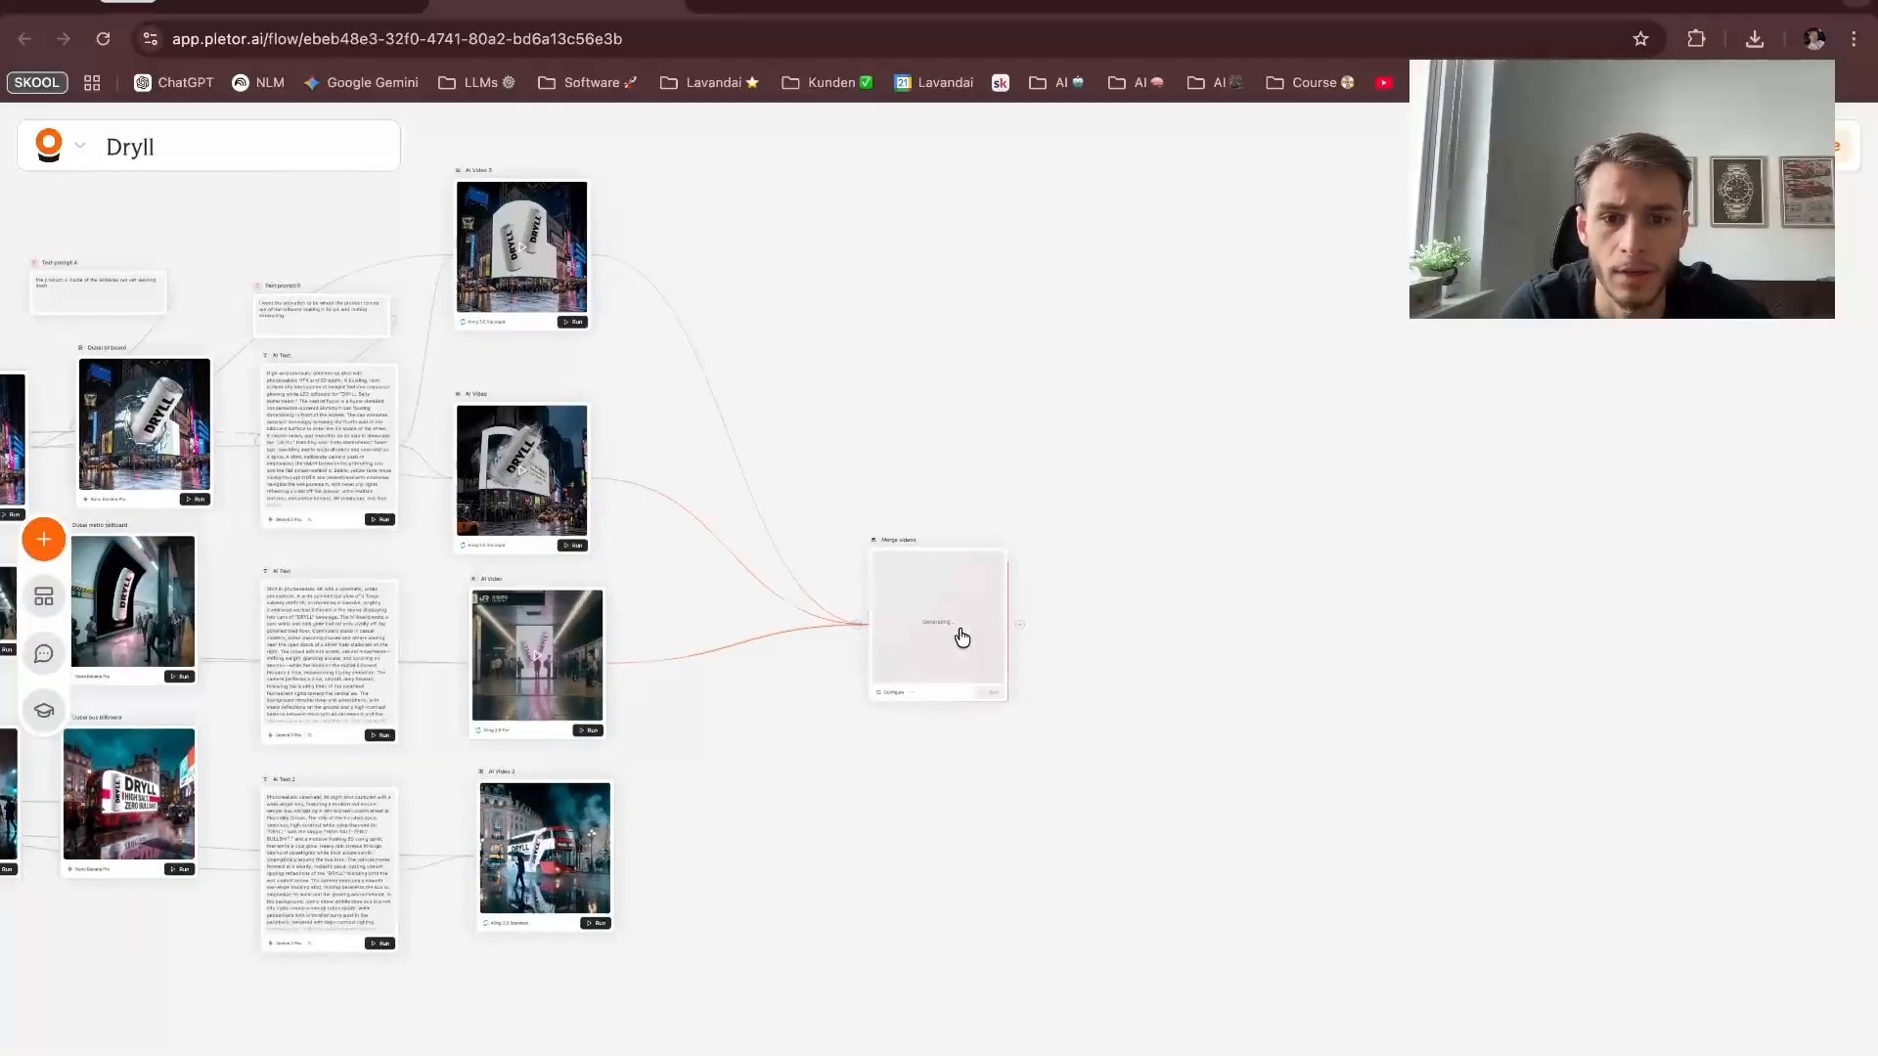
{"action": "scroll", "coordinate": [850, 554], "scroll_direction": "down", "scroll_amount": 3}
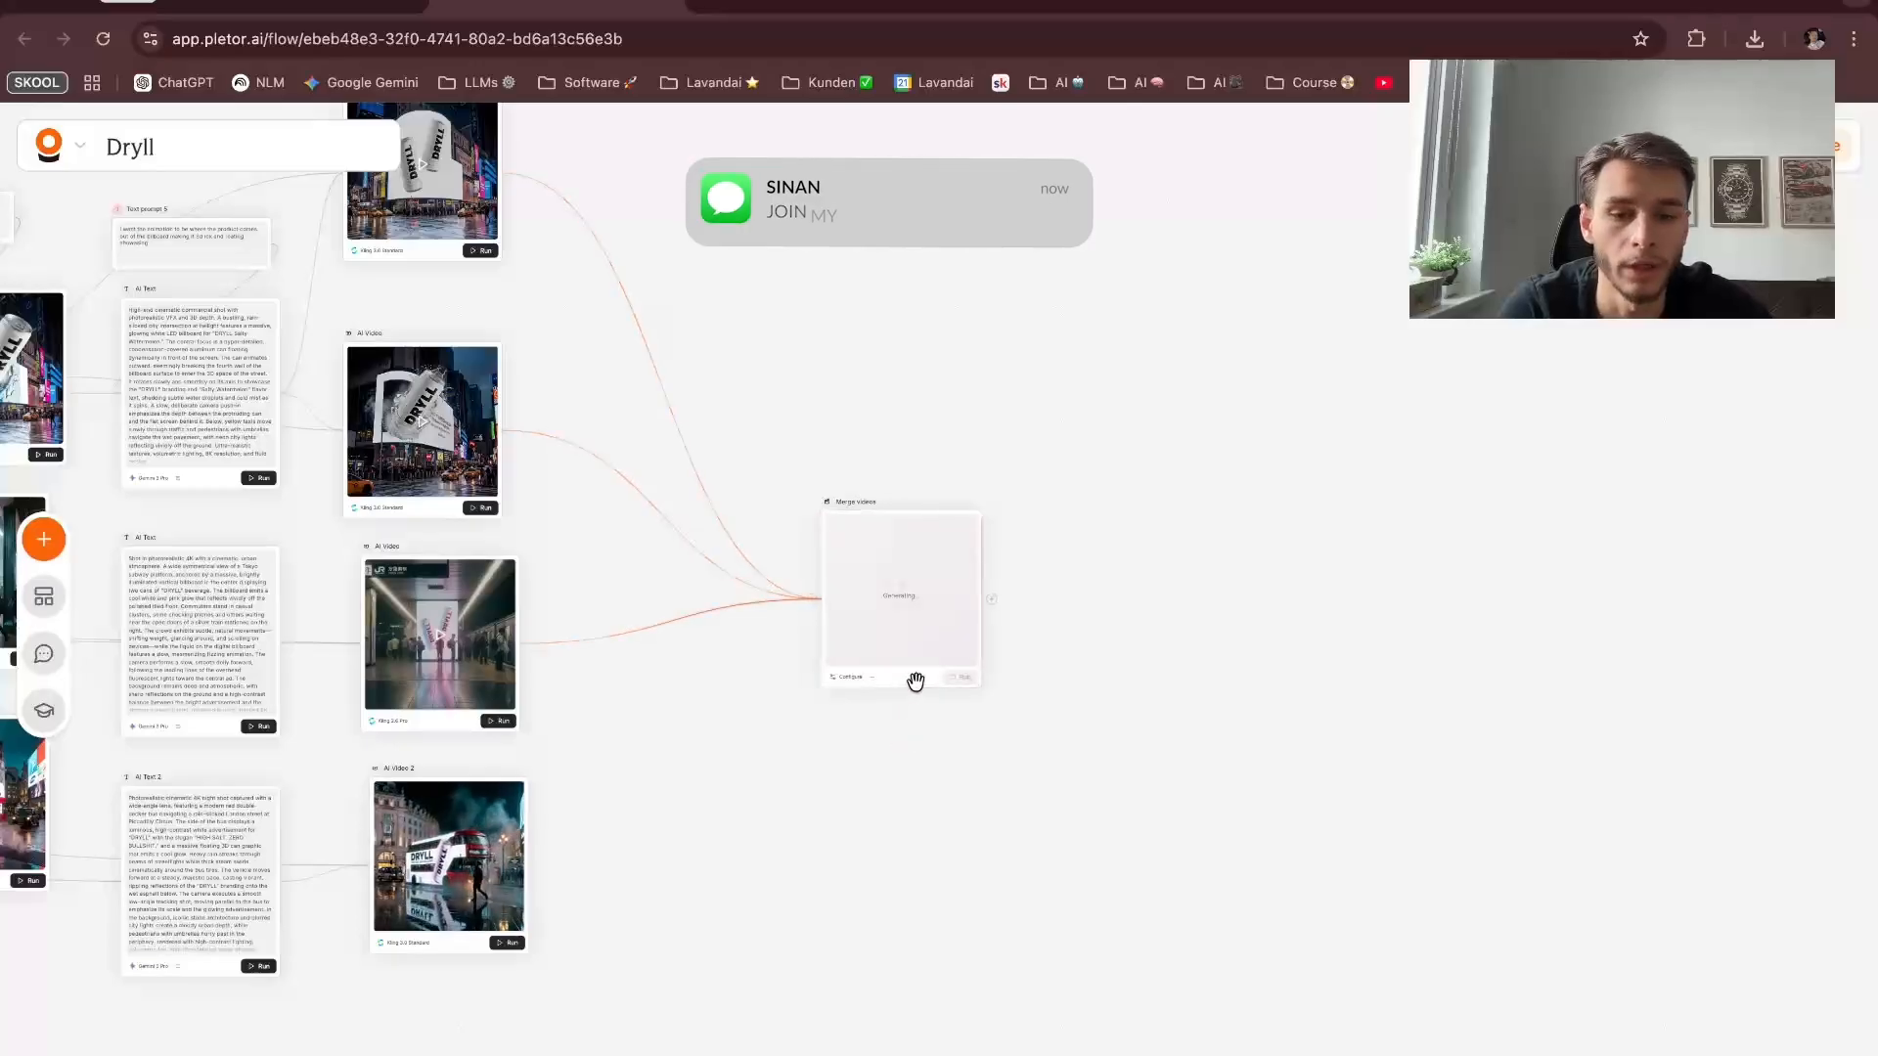
{"action": "left_click_drag", "start_coordinate": [914, 679], "coordinate": [917, 626]}
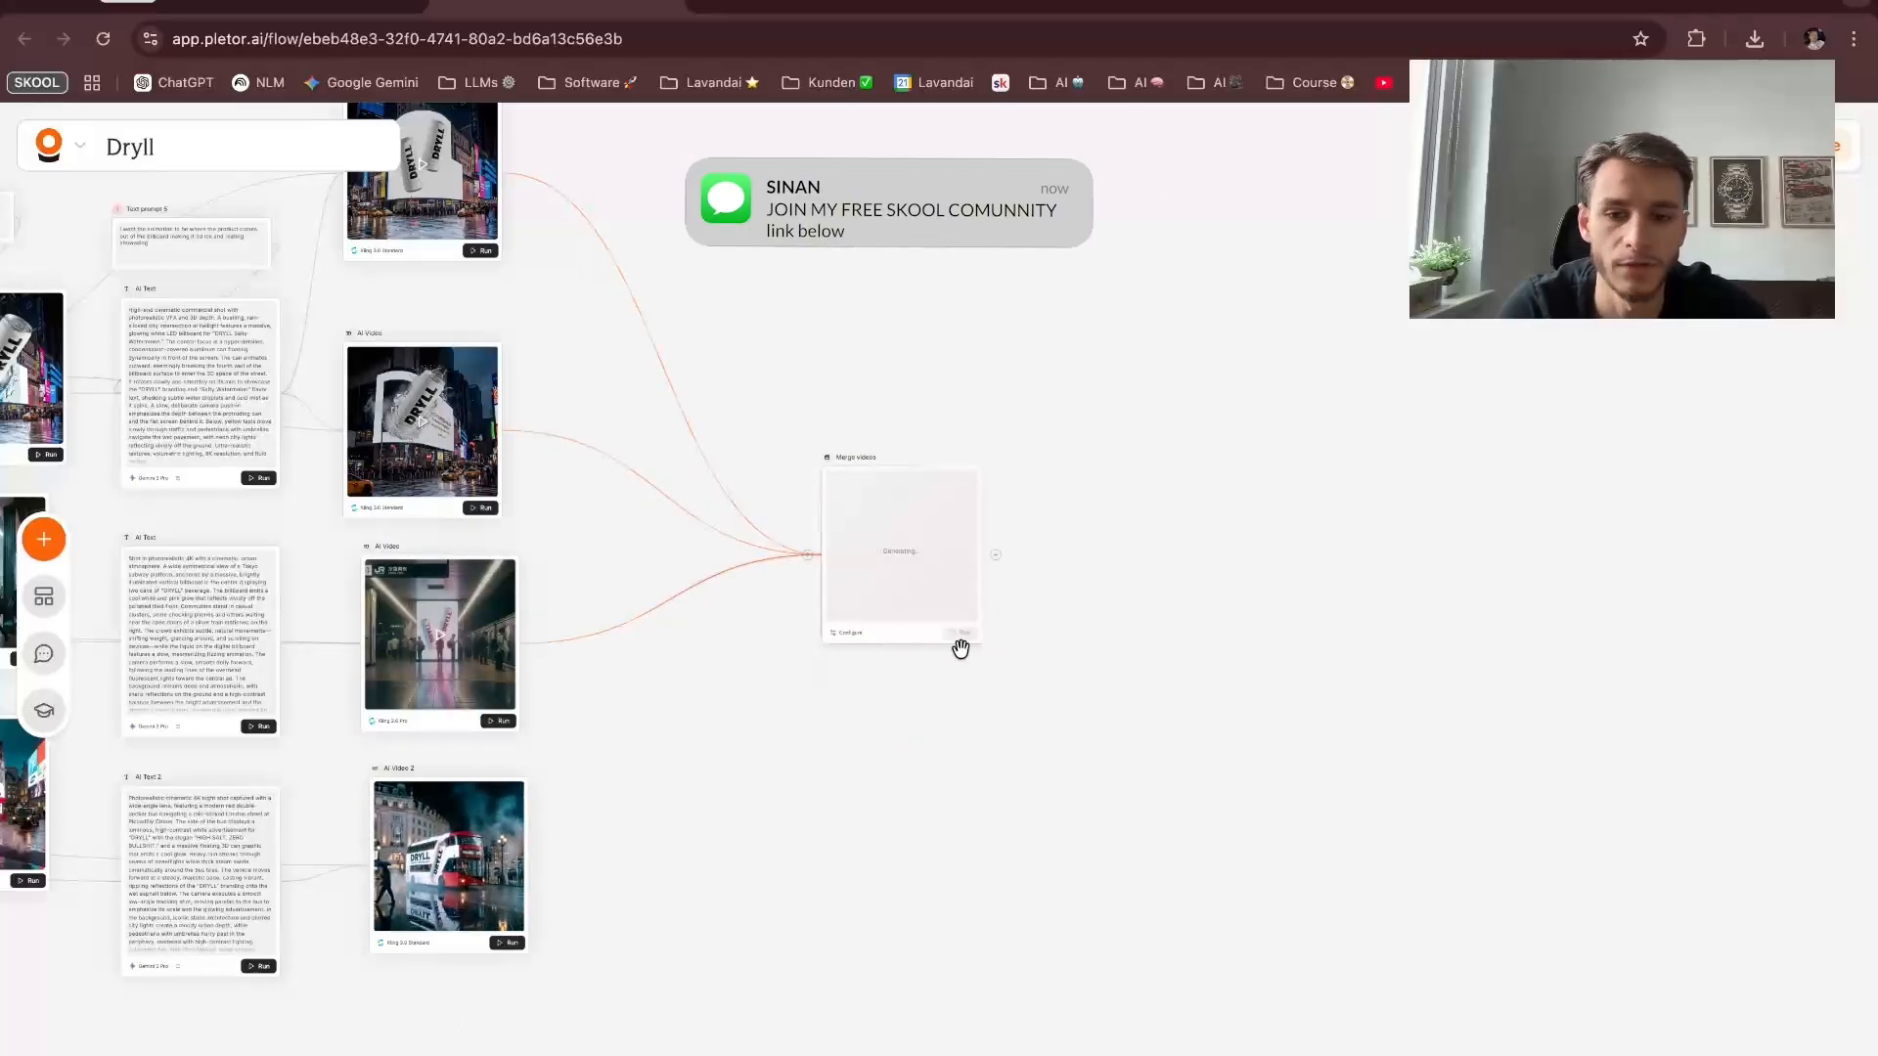